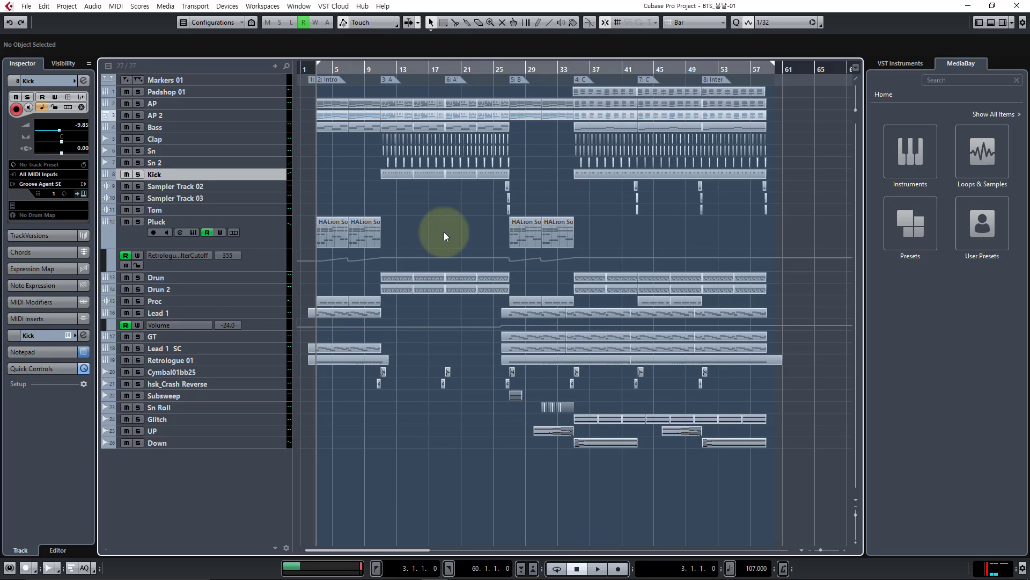
Play the arrangement through from bar 3 to about bar 59 and stop playback
{"action": "key", "text": "space"}
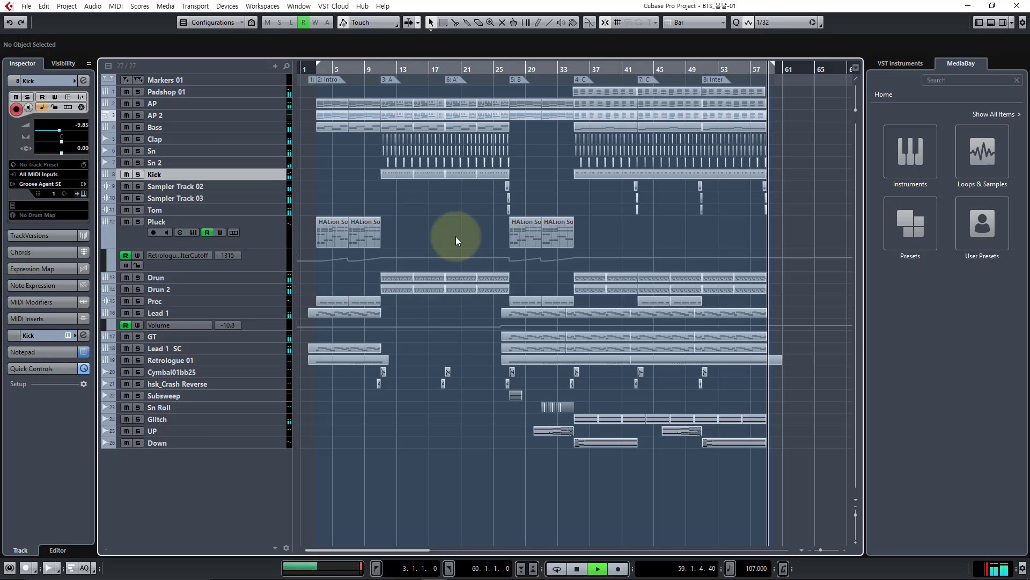
{"action": "key", "text": "space"}
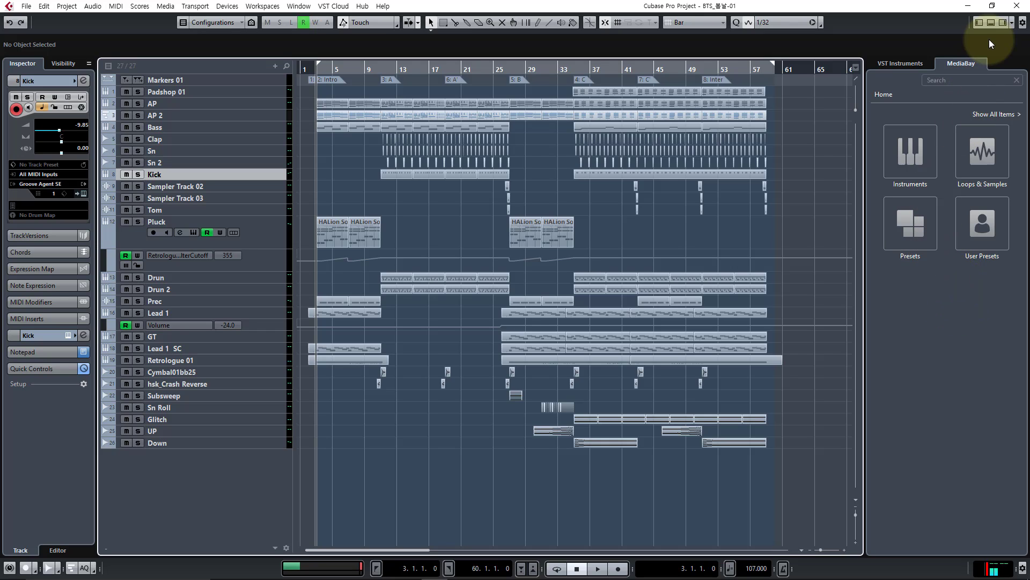
Hide the zone holding the MediaBay and show it again
{"action": "left_click", "coordinate": [1006, 24]}
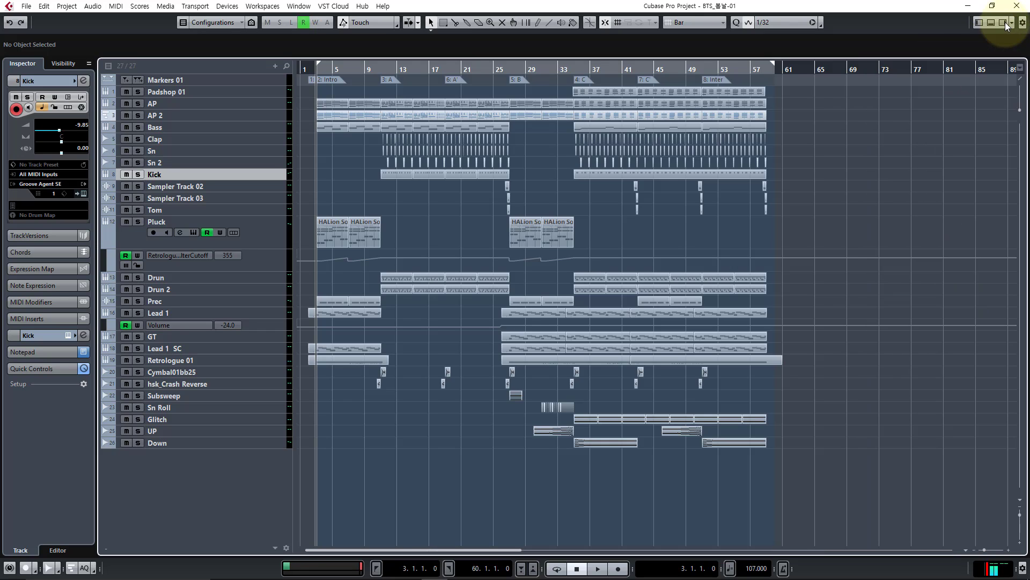
{"action": "left_click", "coordinate": [1006, 23]}
{"action": "left_click", "coordinate": [1006, 23]}
{"action": "left_click", "coordinate": [1005, 22]}
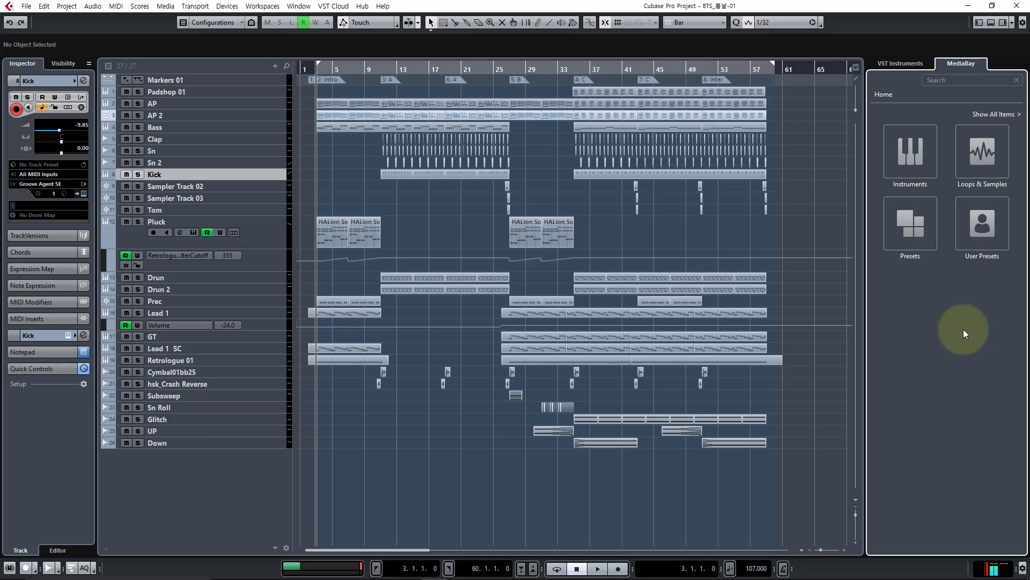
{"action": "left_click", "coordinate": [1002, 24]}
{"action": "left_click", "coordinate": [1002, 24]}
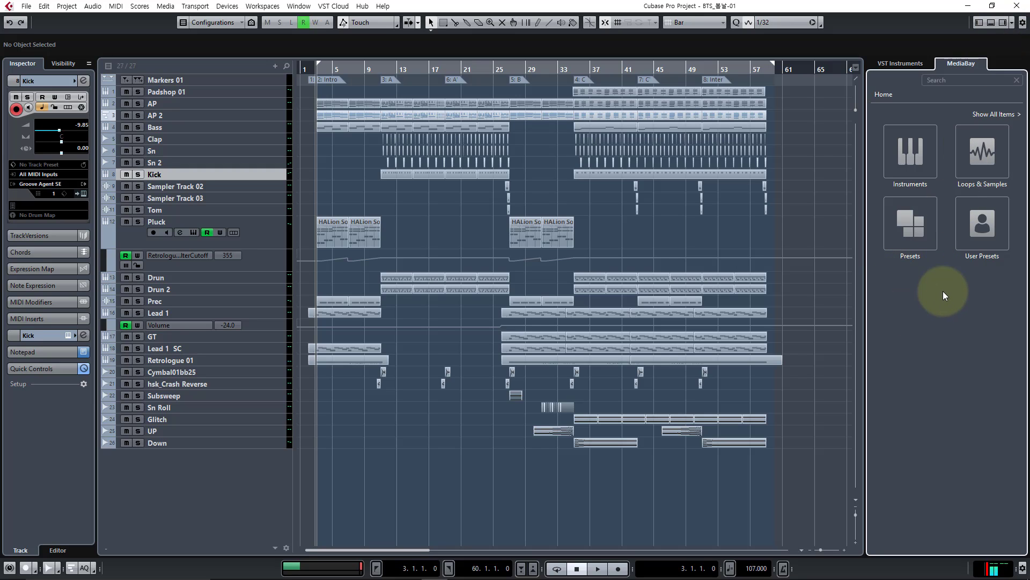
Browse the Loops & Samples content to GA ONE Beat Boxes and filter its sounds by the Kick Drum sub category
{"action": "left_click", "coordinate": [978, 176]}
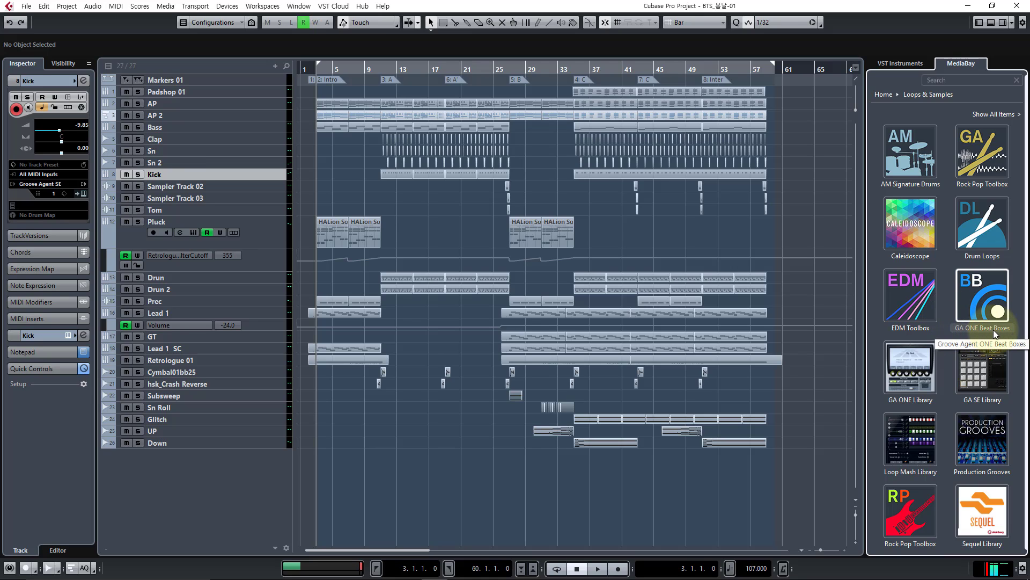
{"action": "left_click", "coordinate": [978, 298]}
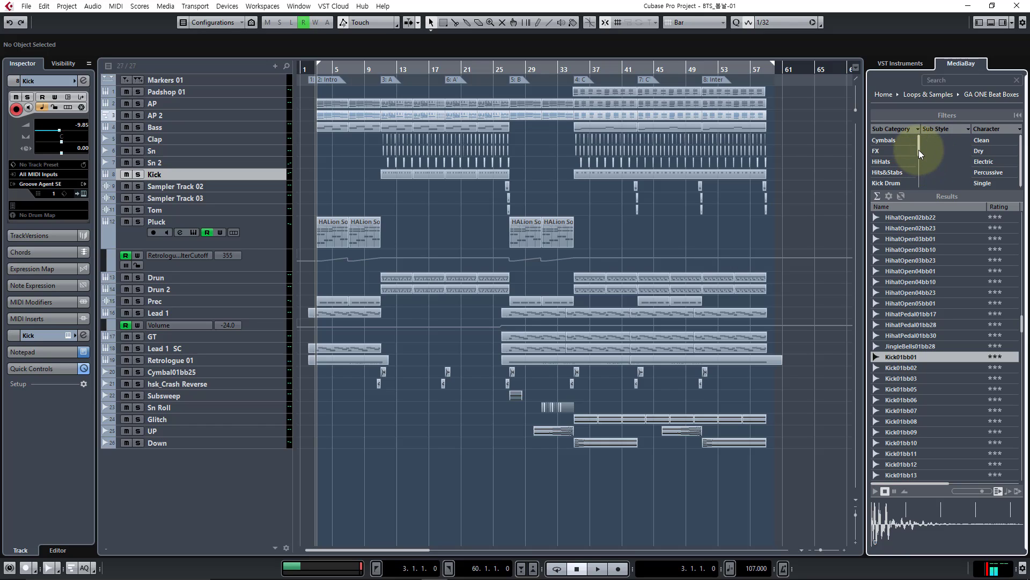
{"action": "left_click_drag", "start_coordinate": [918, 150], "coordinate": [914, 159]}
{"action": "left_click", "coordinate": [886, 176]}
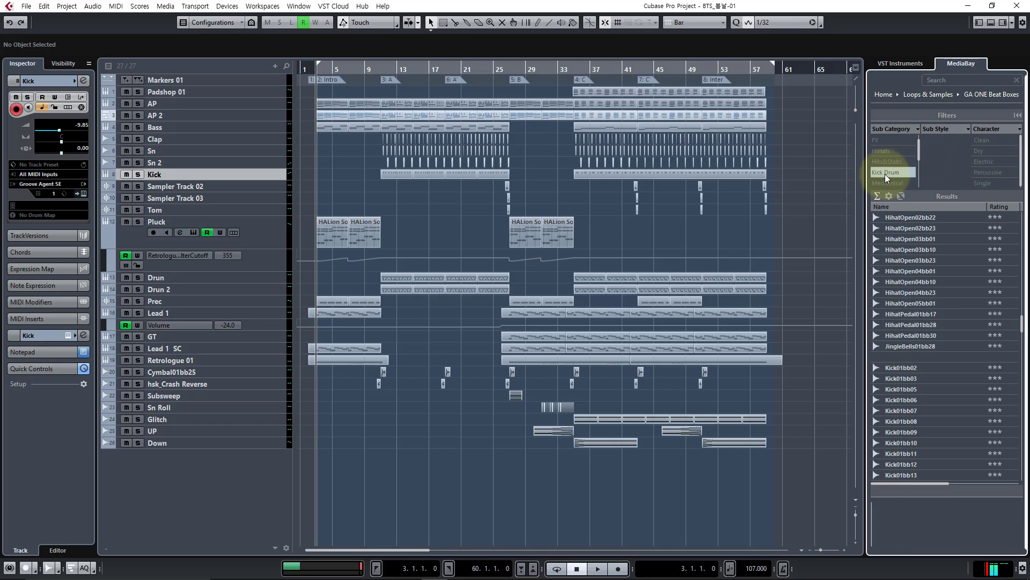
Audition several of the kick drum samples, including Kick01bb03, Kick01bb22 and Kick02bb03
{"action": "left_click", "coordinate": [890, 230]}
{"action": "left_click", "coordinate": [890, 238]}
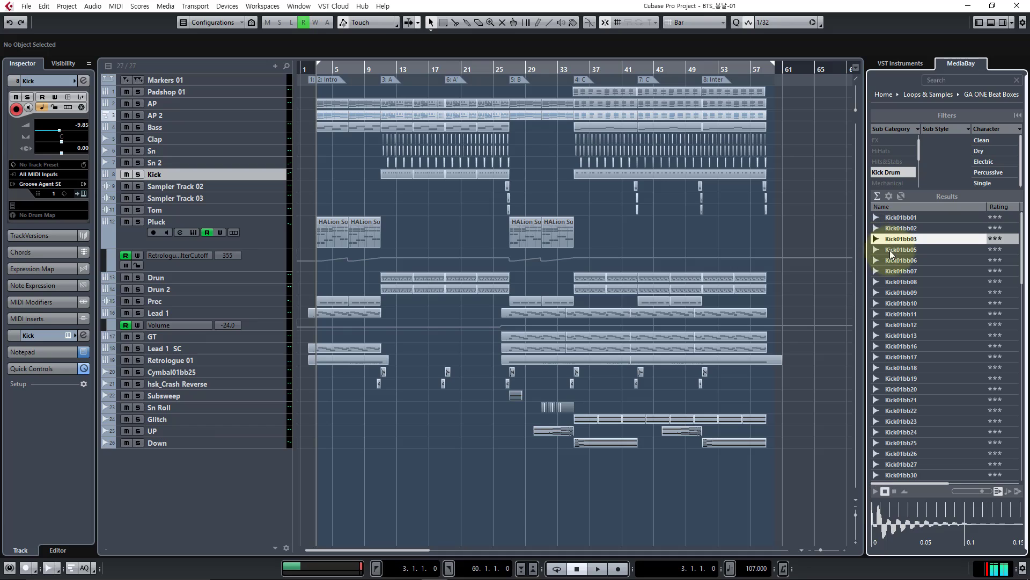
{"action": "left_click", "coordinate": [890, 271]}
{"action": "left_click", "coordinate": [890, 324]}
{"action": "left_click", "coordinate": [892, 367]}
{"action": "left_click", "coordinate": [893, 409]}
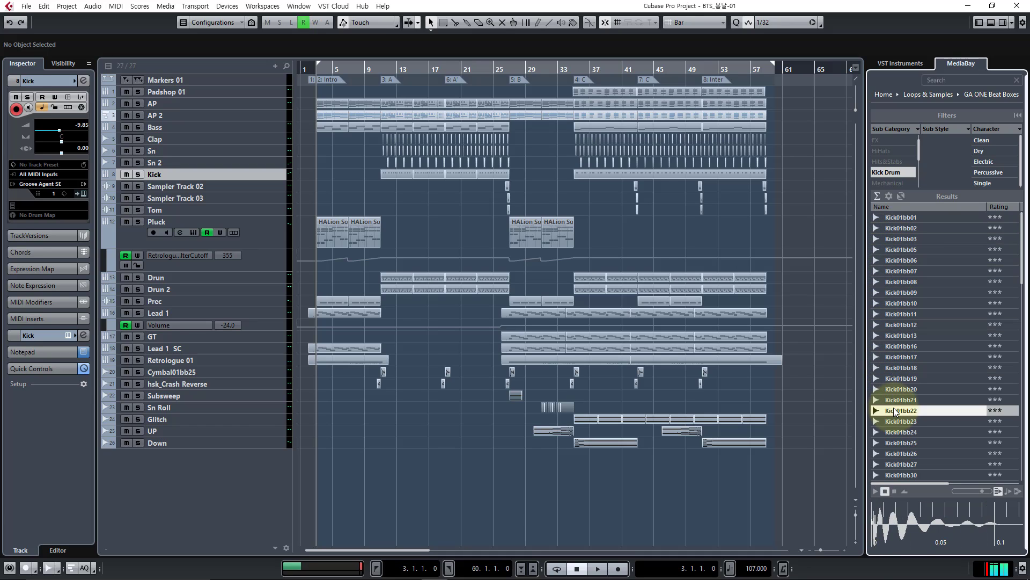
{"action": "scroll", "coordinate": [897, 399], "scroll_direction": "down", "scroll_amount": 5}
{"action": "left_click", "coordinate": [898, 399]}
{"action": "scroll", "coordinate": [899, 400], "scroll_direction": "down", "scroll_amount": 5}
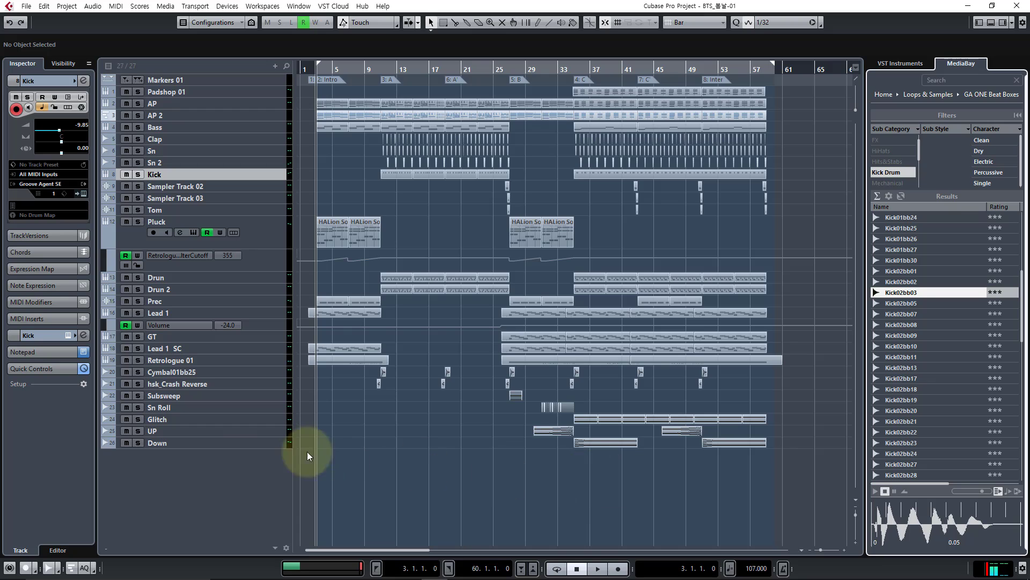
Add one sampler track below the Down track
{"action": "left_click", "coordinate": [263, 443]}
{"action": "right_click", "coordinate": [263, 443]}
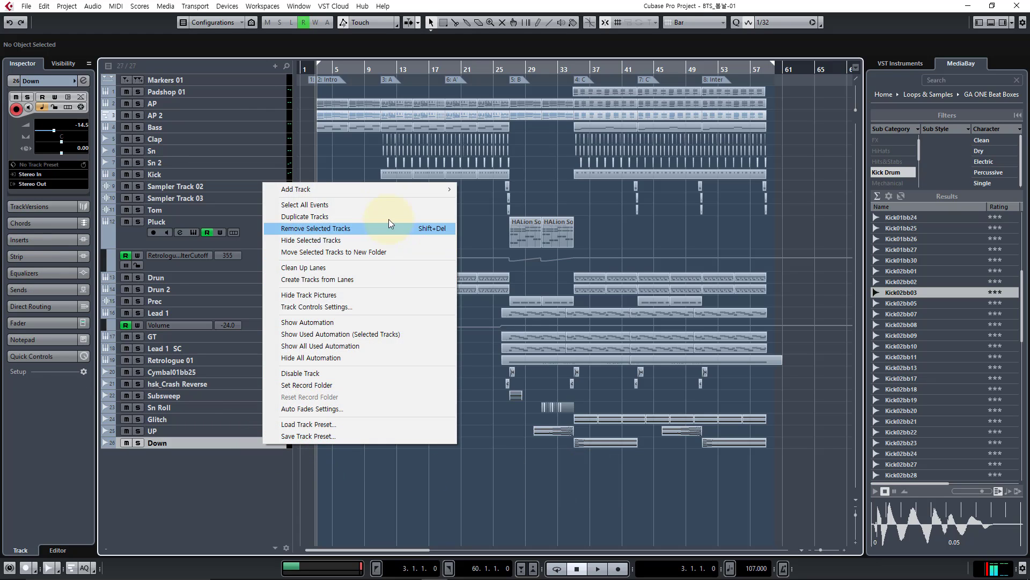
{"action": "mouse_move", "coordinate": [393, 189]}
{"action": "left_click", "coordinate": [497, 226]}
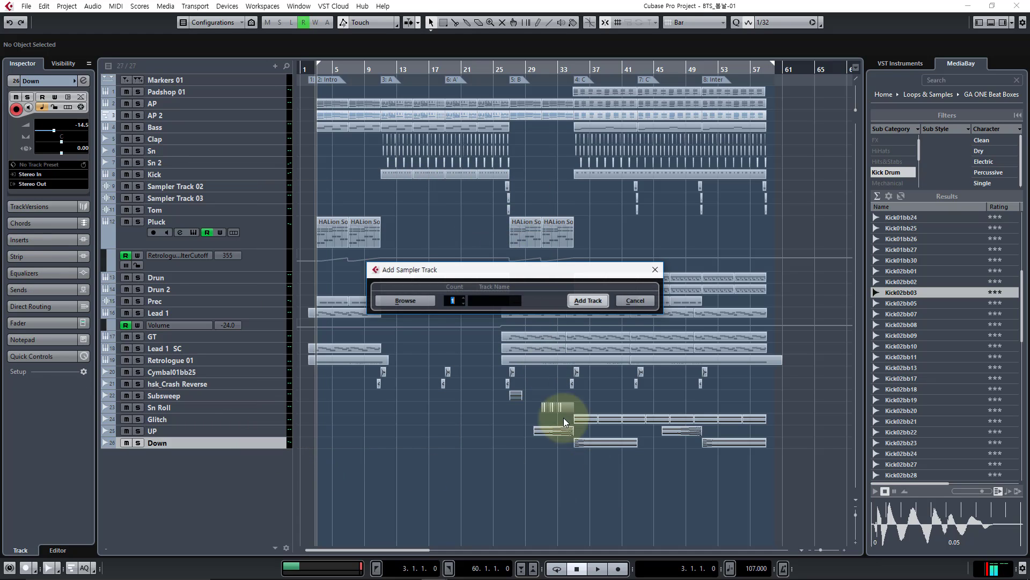
{"action": "left_click", "coordinate": [588, 300]}
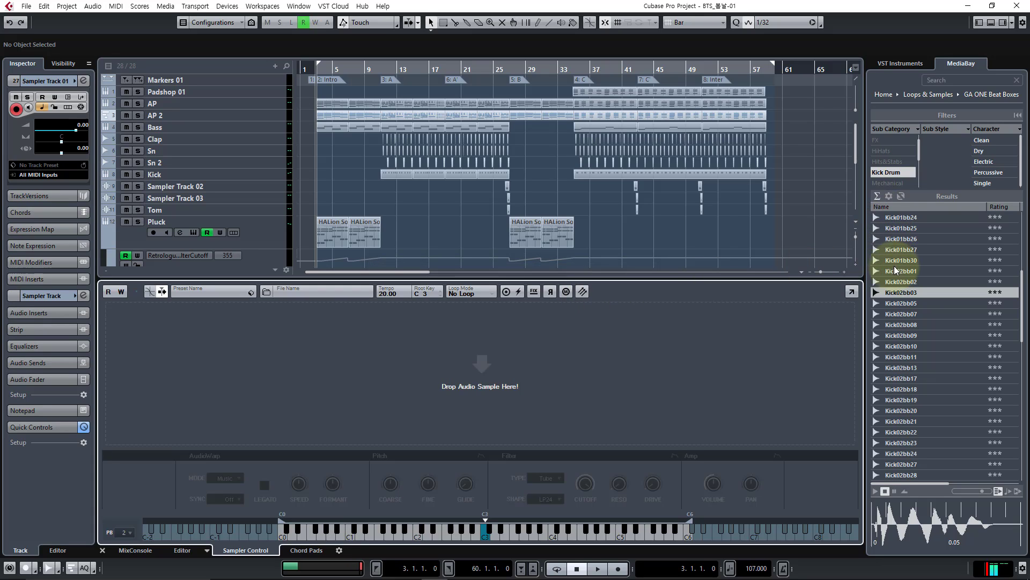
Load the Kick02bb03 sample into the new sampler track, play it near its root key and close Sampler Control
{"action": "left_click_drag", "start_coordinate": [892, 296], "coordinate": [486, 419]}
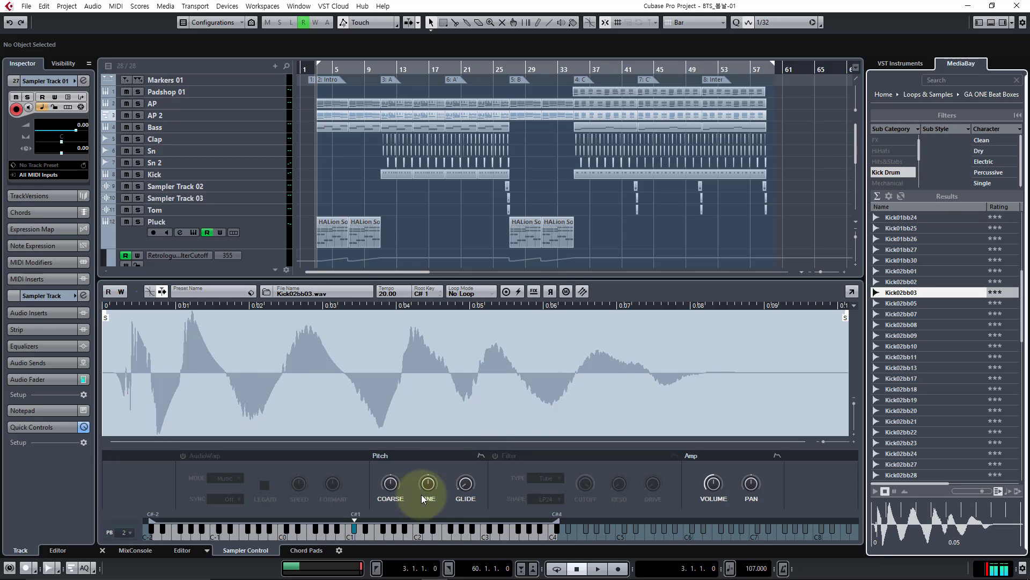
{"action": "left_click", "coordinate": [351, 535]}
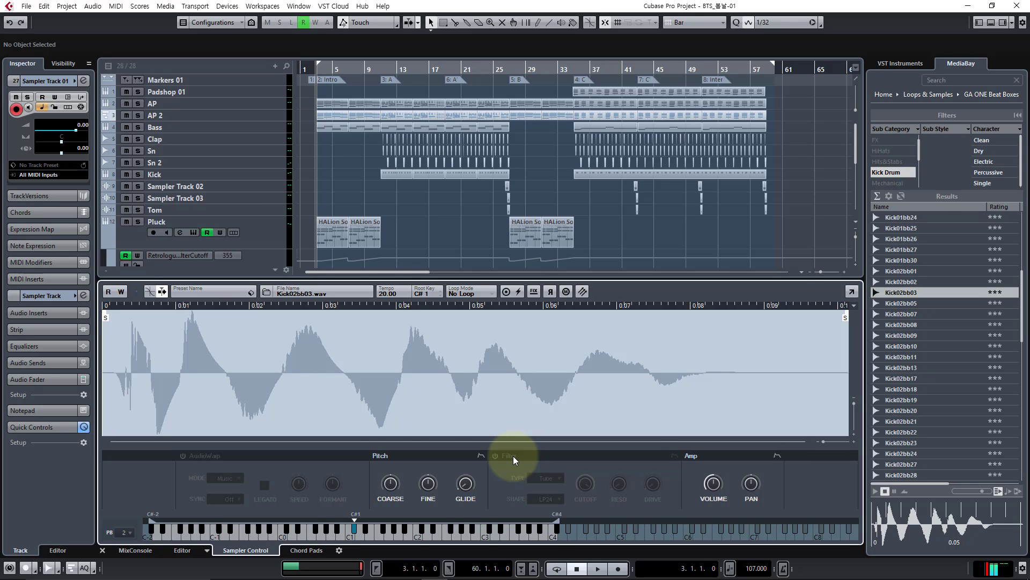
{"action": "key", "text": "ctrl+alt+e"}
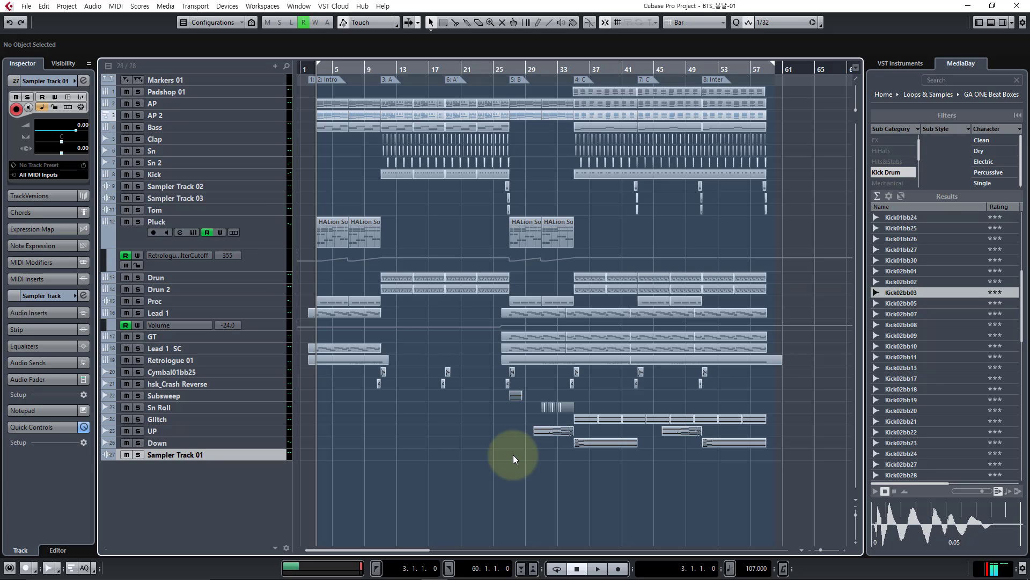
Remove the newly added sampler track from the project
{"action": "right_click", "coordinate": [267, 456]}
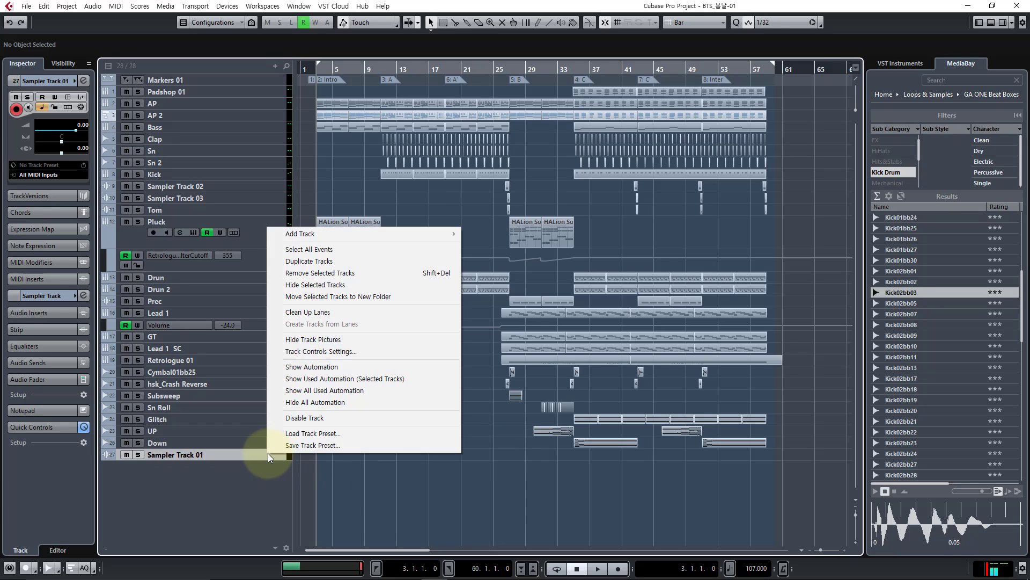
{"action": "left_click", "coordinate": [423, 282]}
Play the arrangement from bar 11, solo the Kick track to hear it alone, and stop playback
{"action": "left_click", "coordinate": [377, 105]}
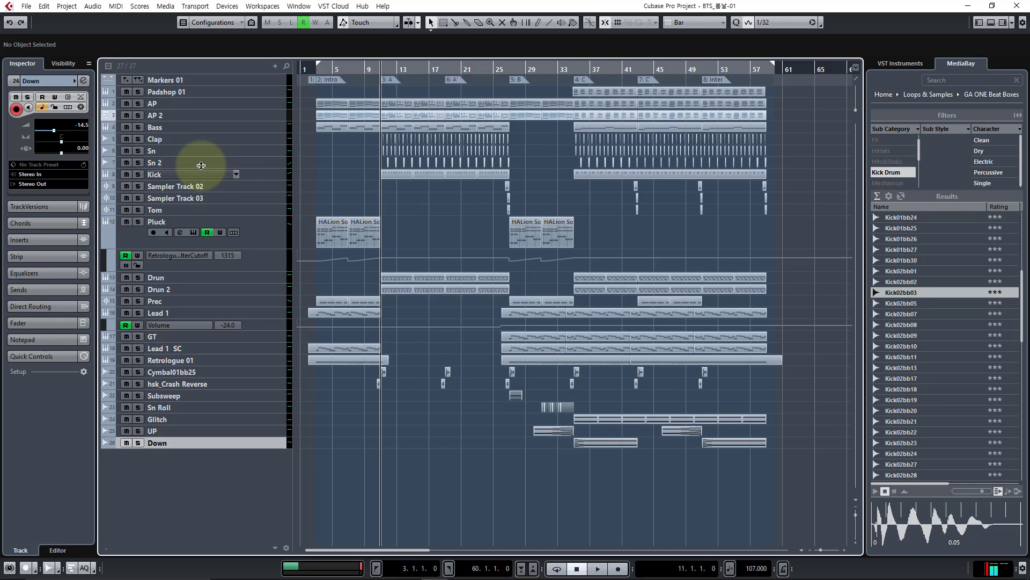
{"action": "key", "text": "space"}
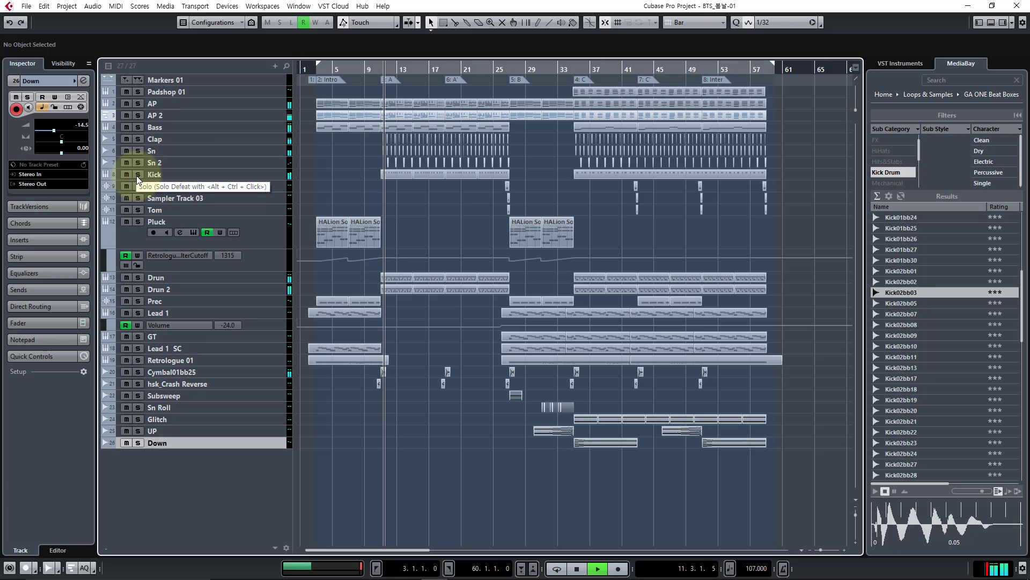
{"action": "left_click", "coordinate": [137, 175]}
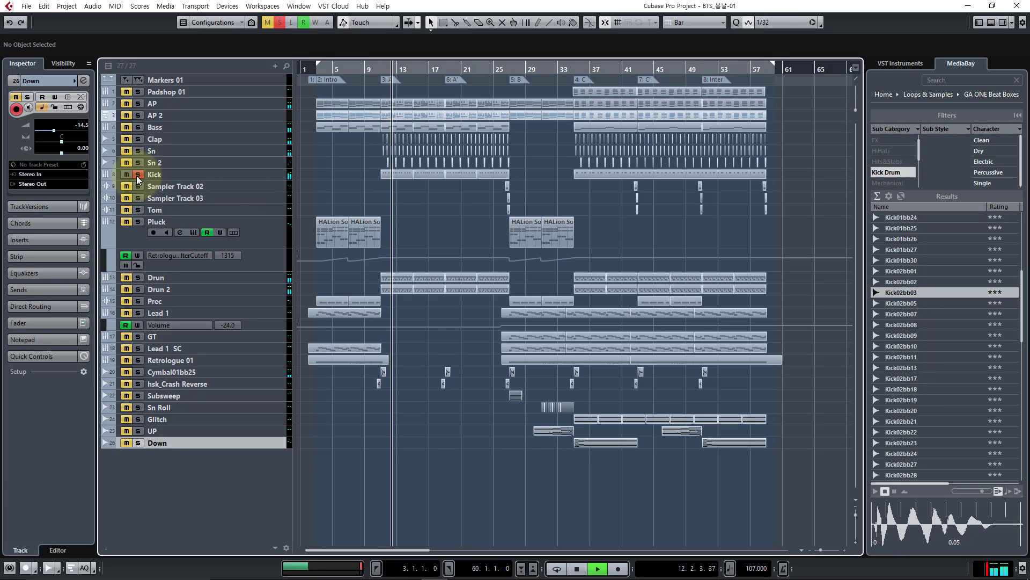
{"action": "key", "text": "space"}
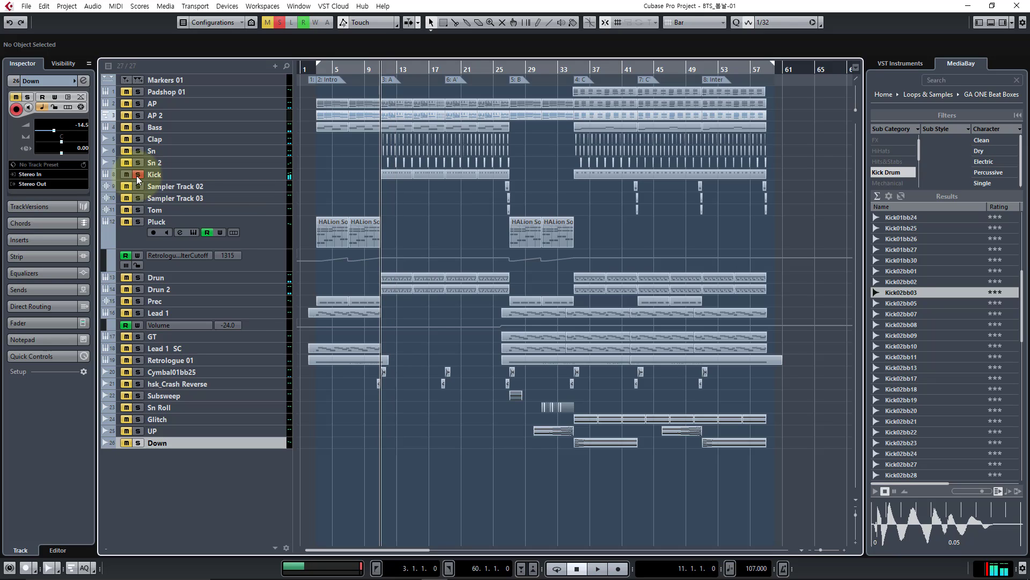
Inspect the Kick track's Groove Agent SE instrument, close it and turn off the track's solo
{"action": "left_click", "coordinate": [263, 176]}
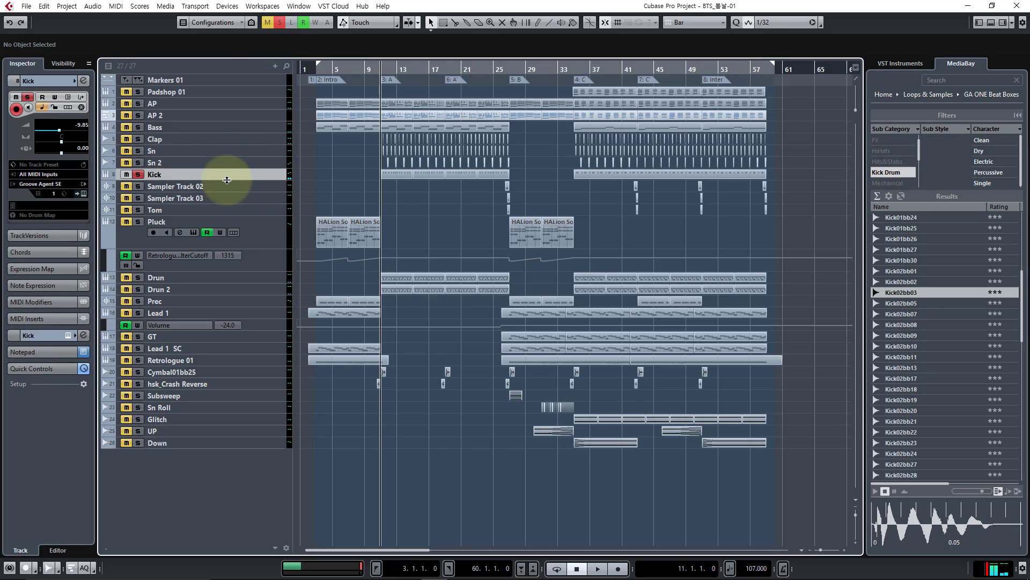
{"action": "left_click", "coordinate": [82, 194]}
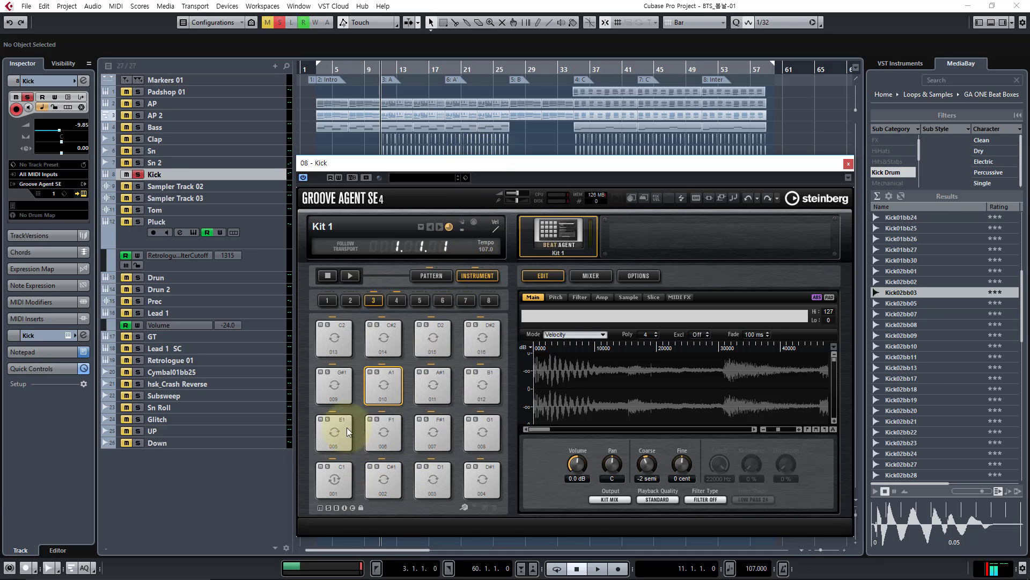
{"action": "left_click", "coordinate": [848, 163]}
{"action": "left_click", "coordinate": [138, 175]}
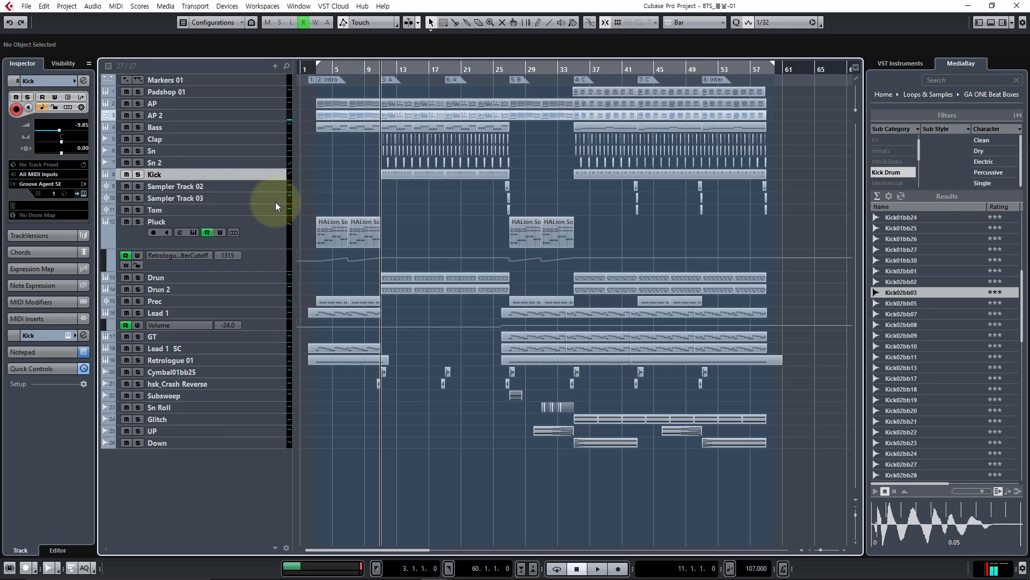
Preview the loop 01 098.5 drums01 from the Drum Loops library and place it on a new track below Down, starting at bar 29
{"action": "left_click", "coordinate": [928, 95]}
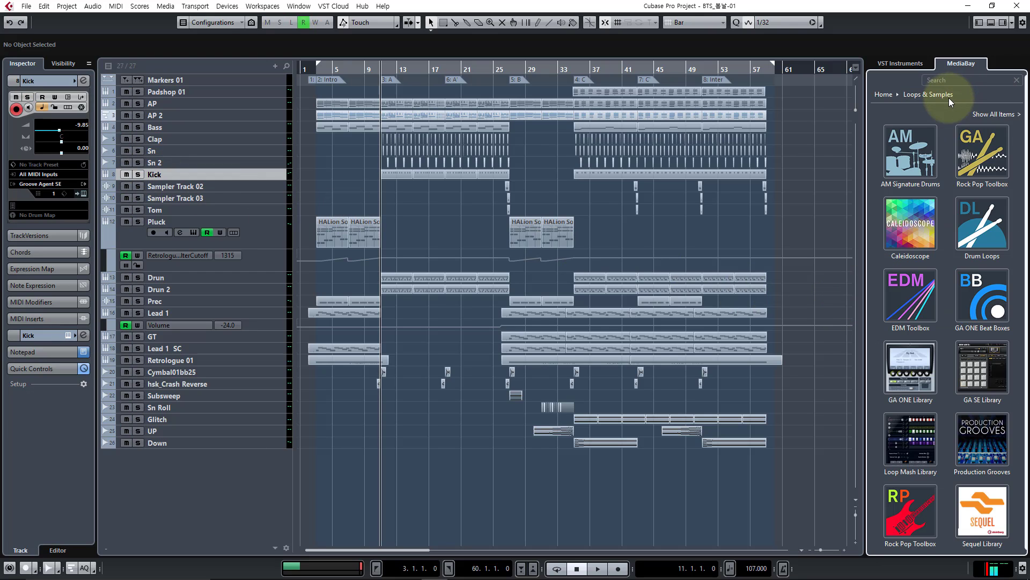
{"action": "left_click", "coordinate": [972, 252]}
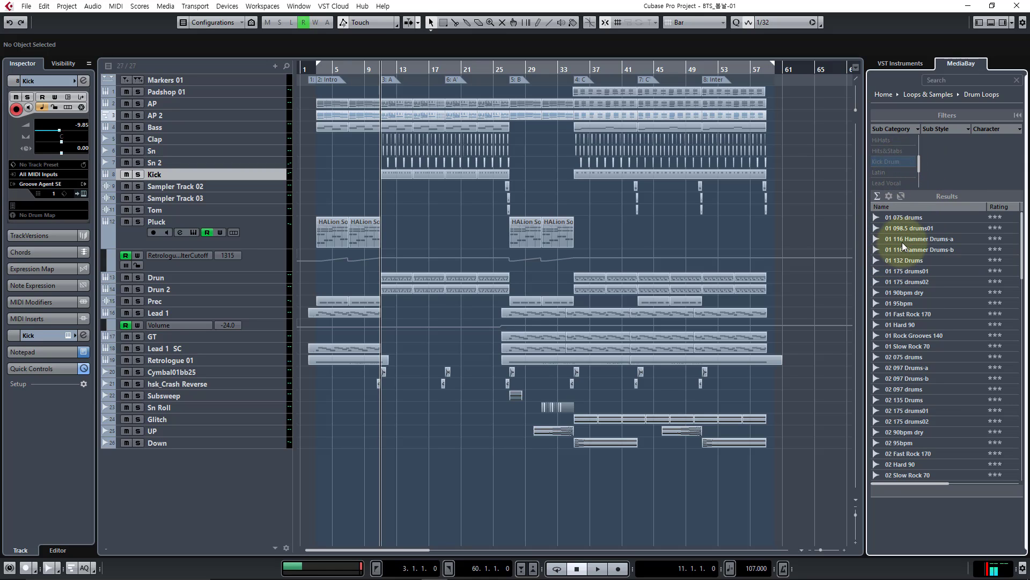
{"action": "left_click", "coordinate": [905, 228]}
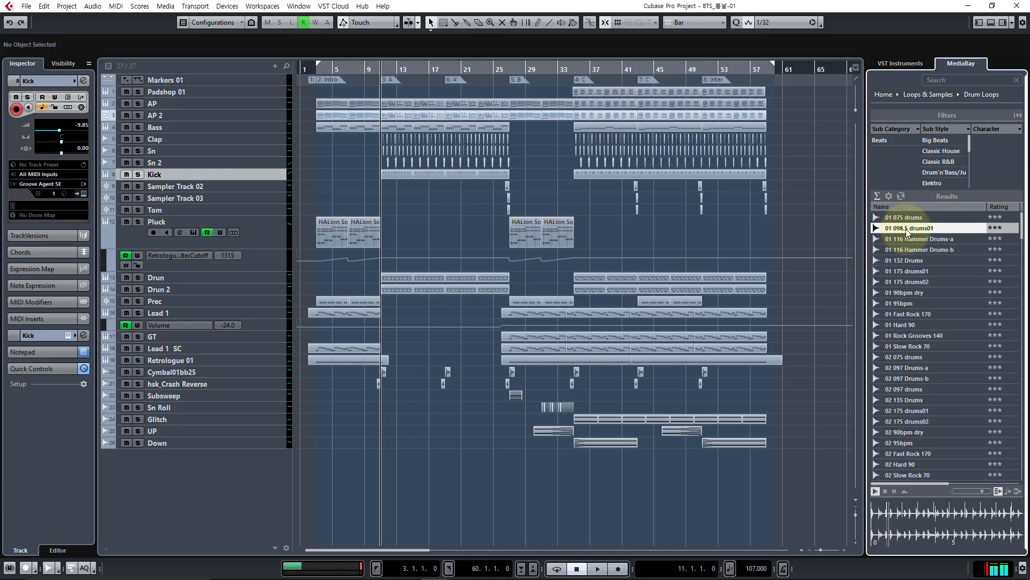
{"action": "left_click_drag", "start_coordinate": [910, 227], "coordinate": [504, 488]}
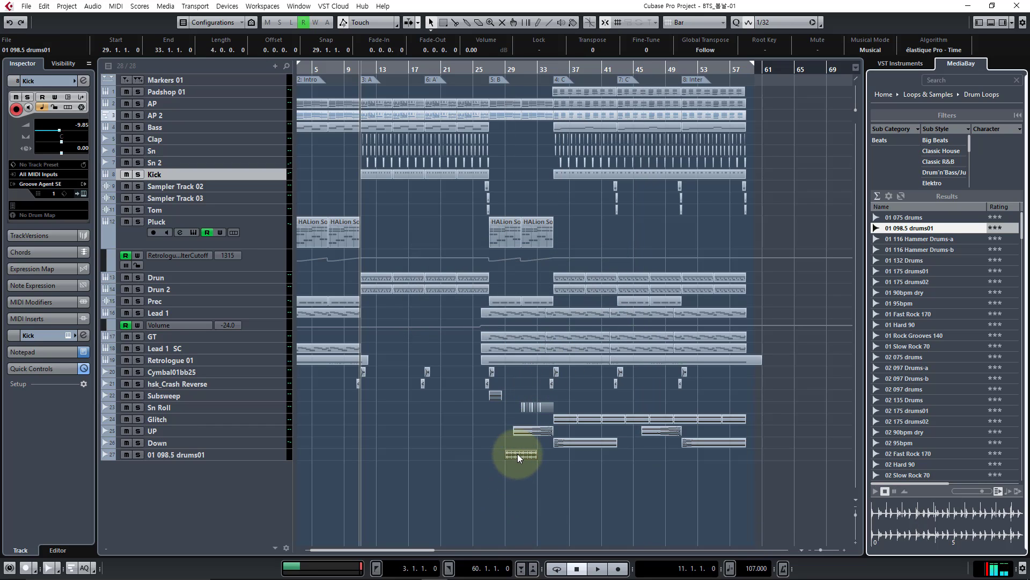
Open the new drum loop event for sample editing and raise its hitpoint threshold to keep only the stronger hits
{"action": "double_click", "coordinate": [517, 453]}
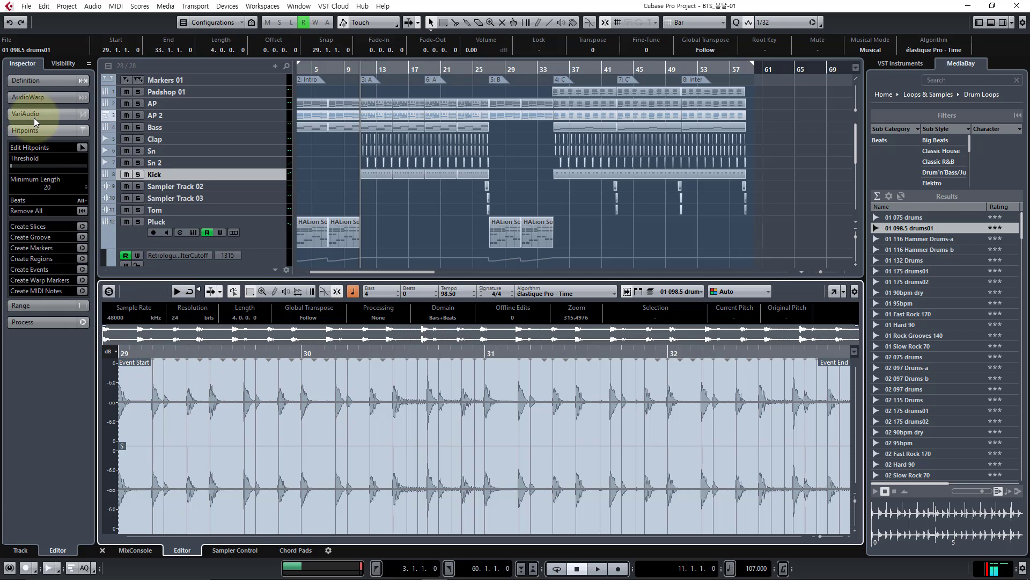
{"action": "left_click_drag", "start_coordinate": [17, 164], "coordinate": [39, 166]}
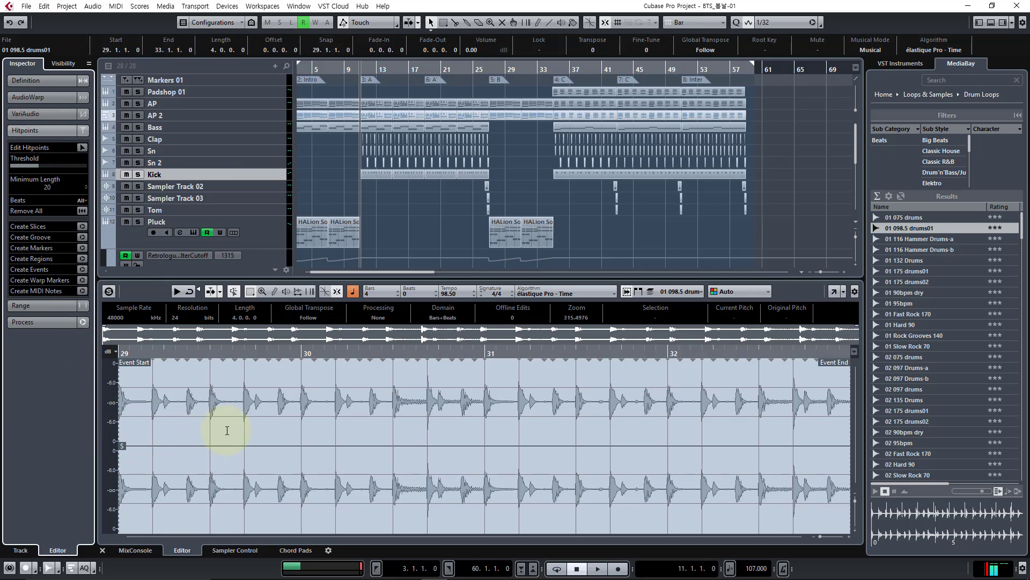
{"action": "left_click_drag", "start_coordinate": [31, 170], "coordinate": [15, 164]}
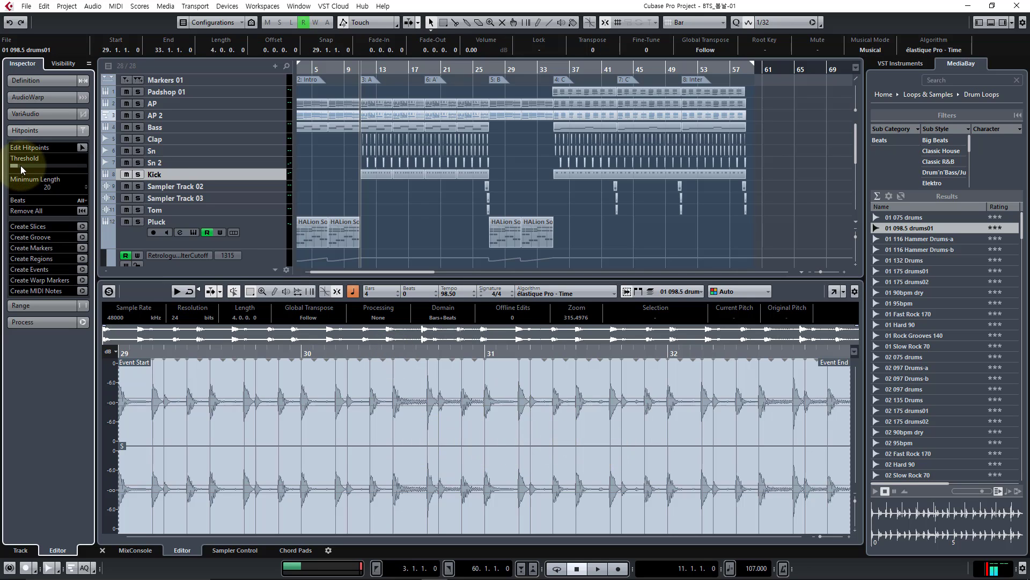
{"action": "left_click_drag", "start_coordinate": [20, 166], "coordinate": [42, 165]}
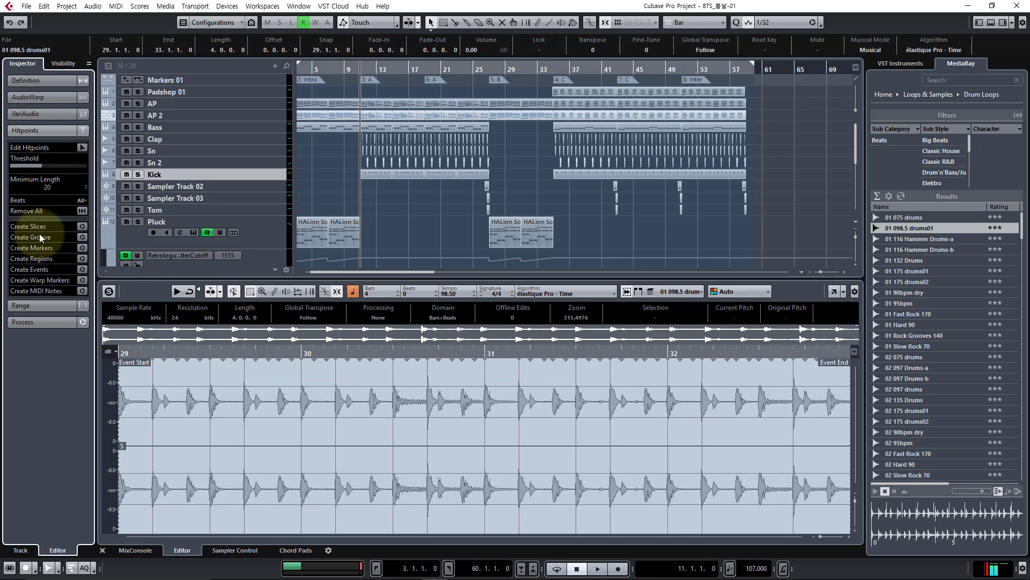
Create slices from the drum loop's hitpoints, agreeing to disable musical mode
{"action": "left_click", "coordinate": [83, 228]}
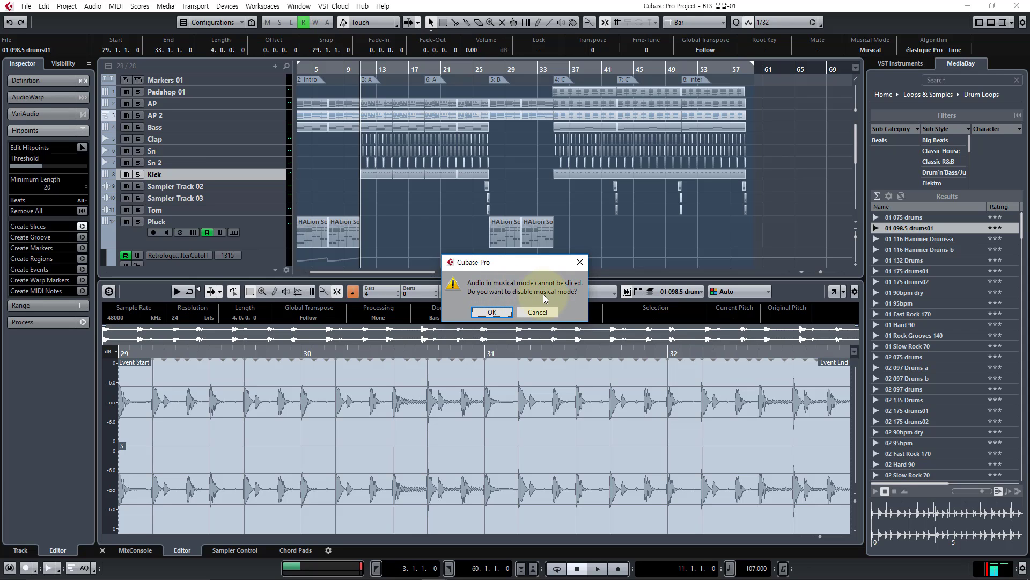
{"action": "left_click", "coordinate": [504, 311]}
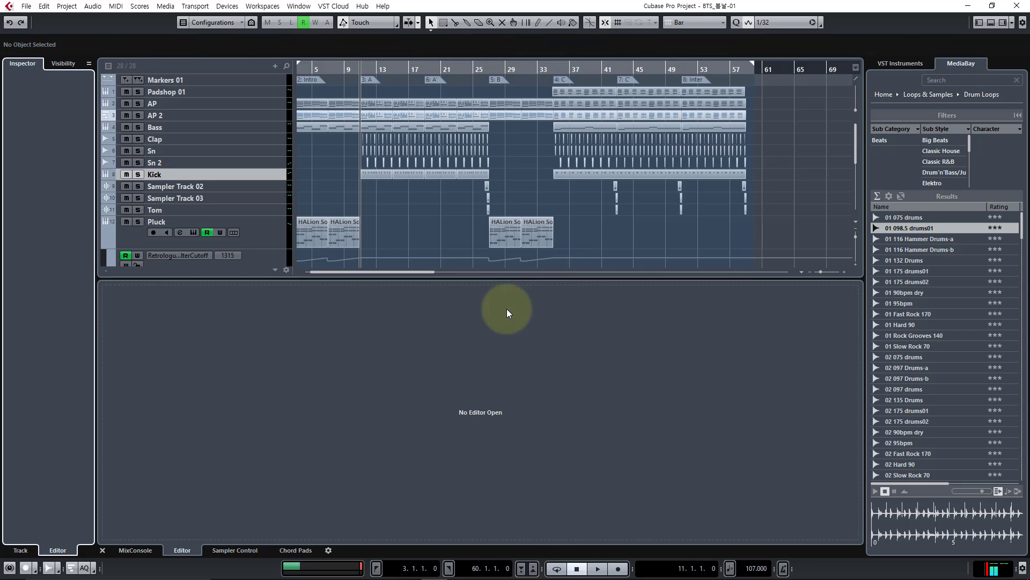
Enlarge the arrangement area and open the sliced drum loop part at bar 29 for editing
{"action": "scroll", "coordinate": [595, 224], "scroll_direction": "down", "scroll_amount": 6}
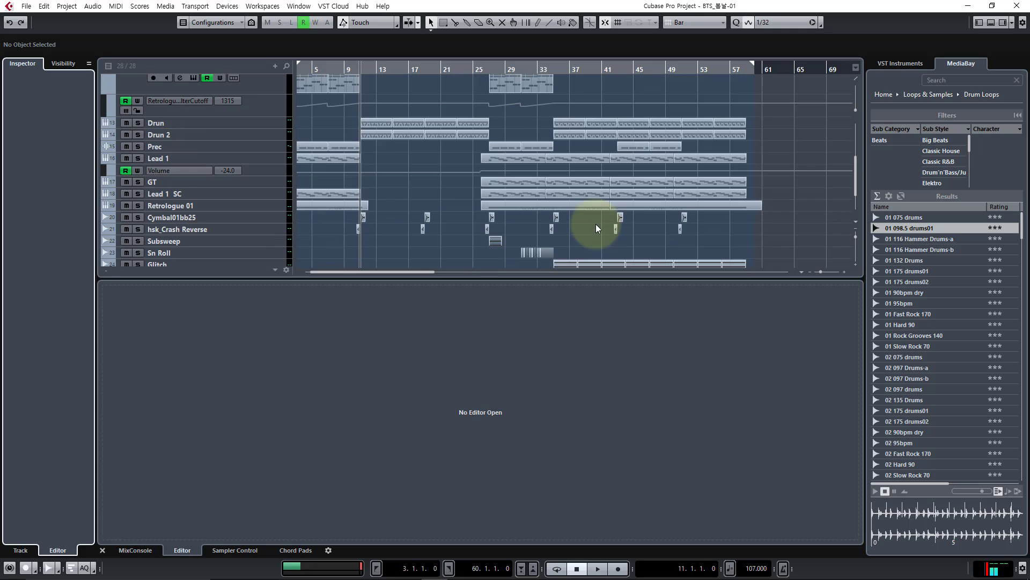
{"action": "key", "text": "ctrl+alt+e"}
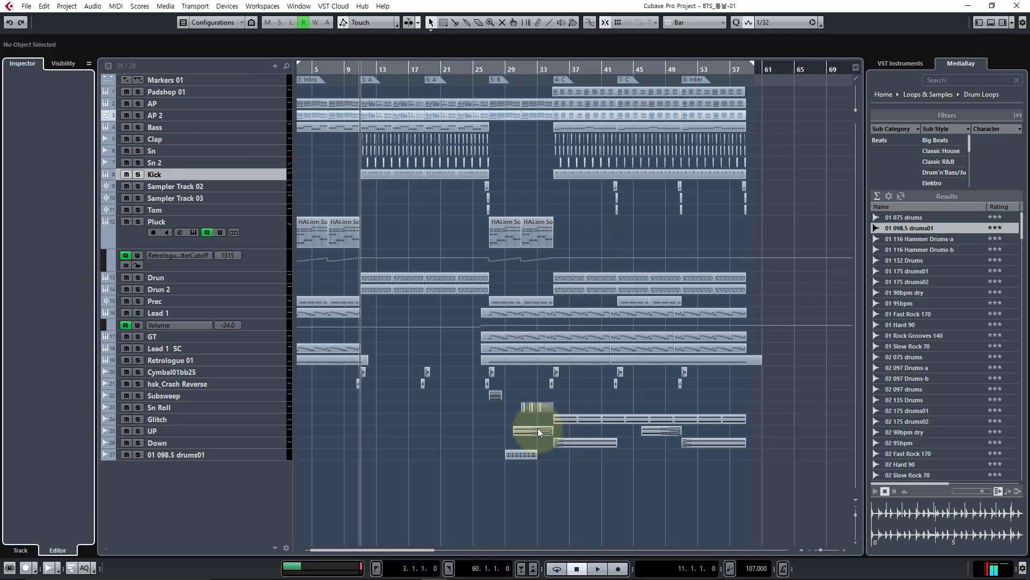
{"action": "double_click", "coordinate": [520, 454]}
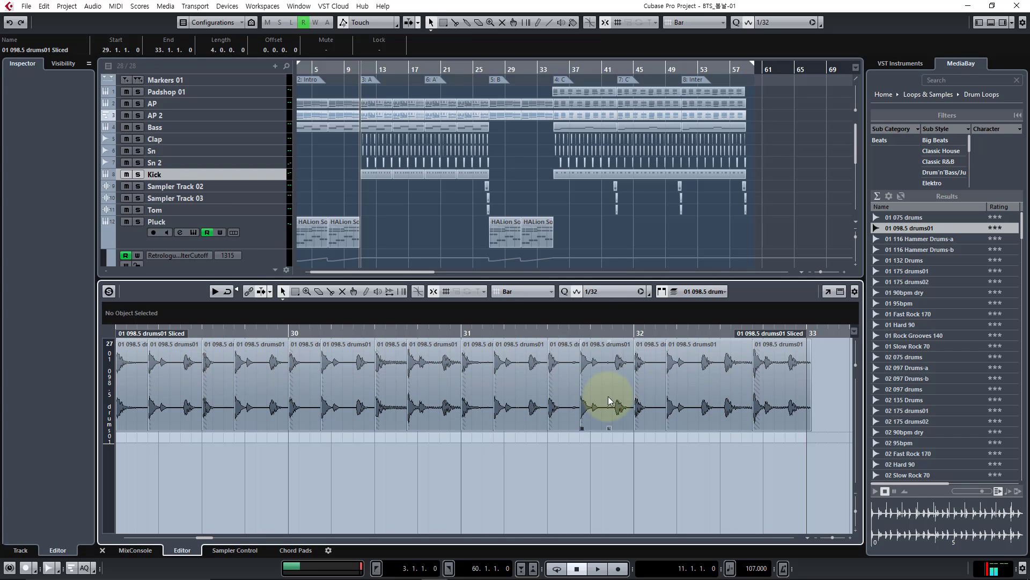
Add an instrument track using Groove Agent SE below the 01 098.5 drums01 track, routed to Stereo Out
{"action": "scroll", "coordinate": [590, 210], "scroll_direction": "down", "scroll_amount": 5}
{"action": "scroll", "coordinate": [594, 201], "scroll_direction": "down", "scroll_amount": 4}
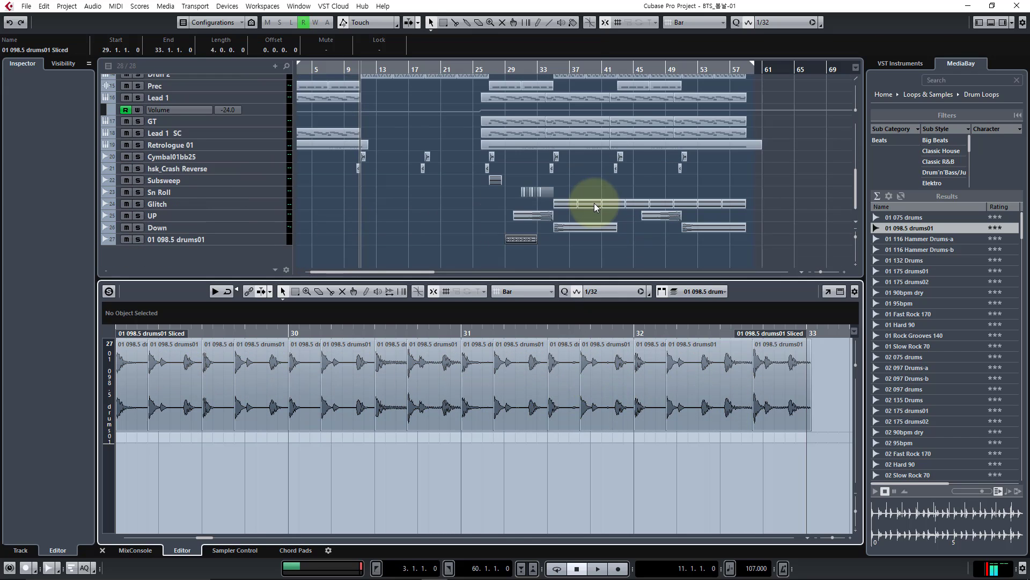
{"action": "right_click", "coordinate": [253, 239]}
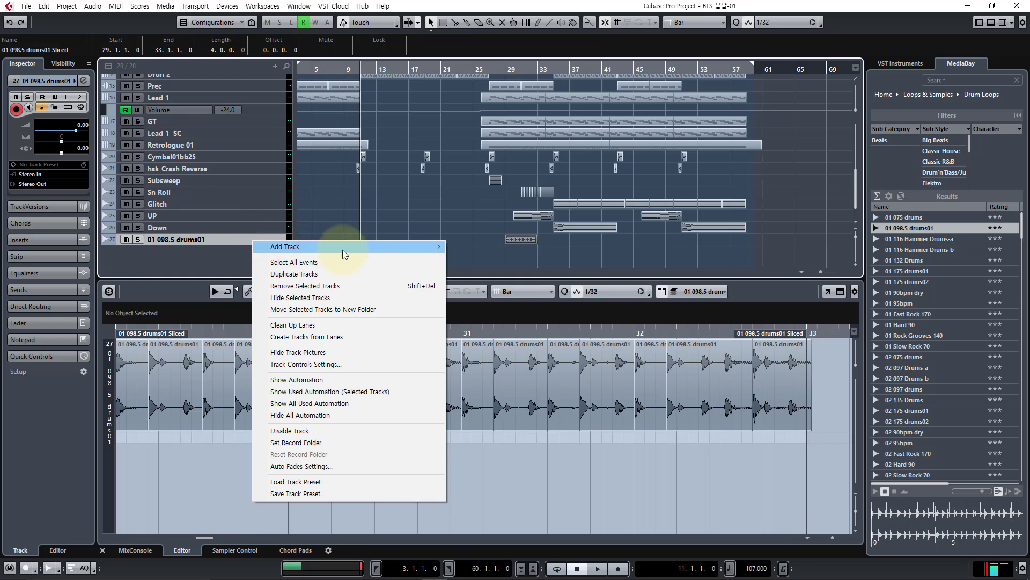
{"action": "mouse_move", "coordinate": [343, 248]}
{"action": "left_click", "coordinate": [468, 261]}
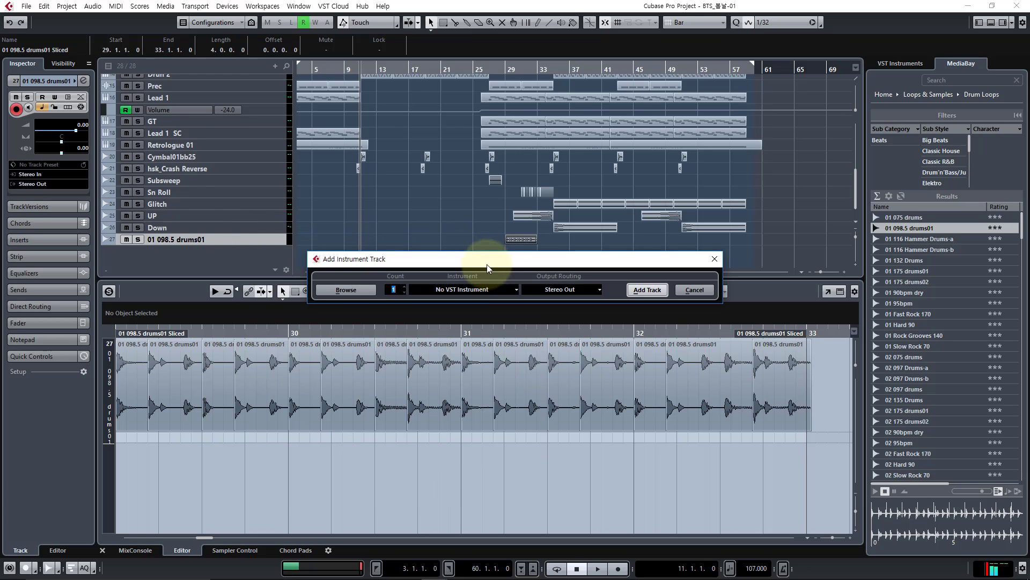
{"action": "left_click", "coordinate": [476, 290]}
{"action": "left_click", "coordinate": [425, 330]}
{"action": "left_click", "coordinate": [464, 339]}
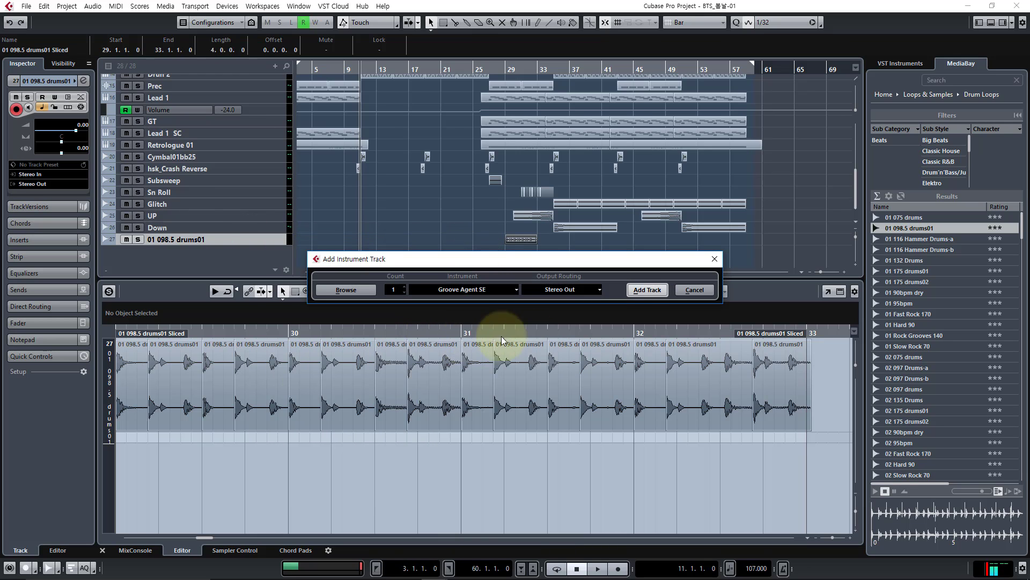
{"action": "left_click", "coordinate": [639, 290]}
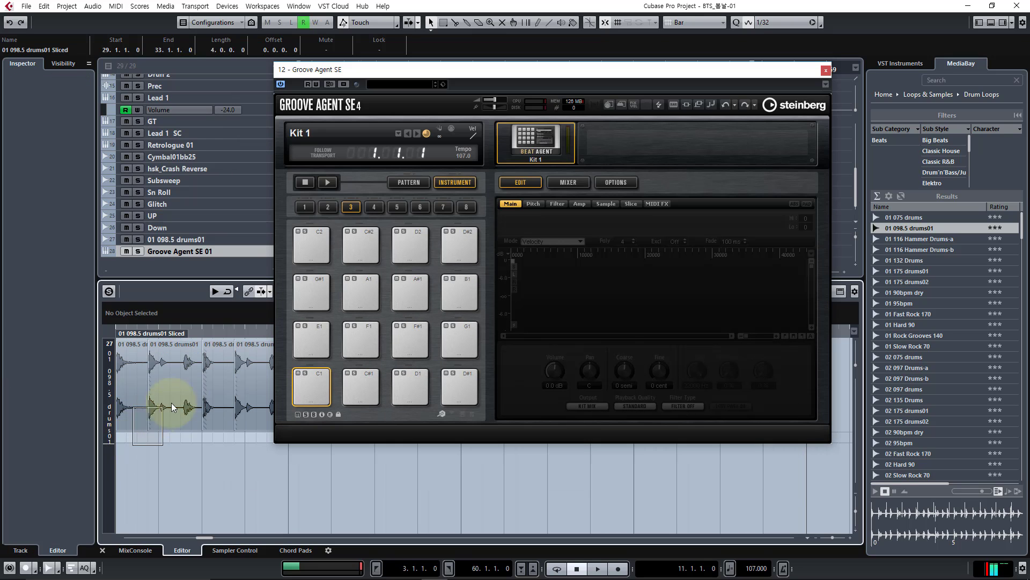
Load the loop's first four slices onto Groove Agent SE pads C1 to D#1 and audition the pads
{"action": "left_click_drag", "start_coordinate": [172, 402], "coordinate": [283, 392]}
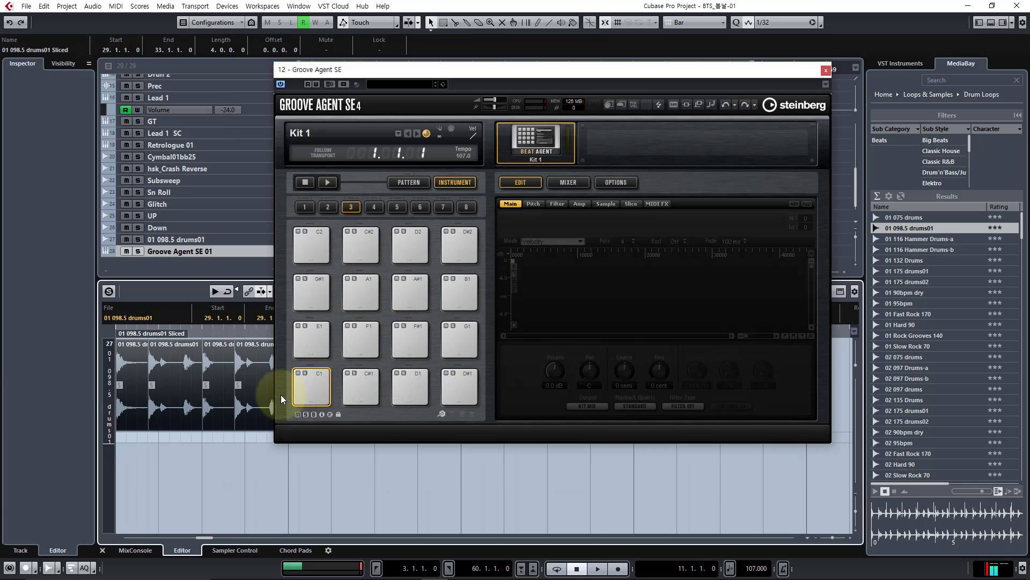
{"action": "left_click_drag", "start_coordinate": [153, 397], "coordinate": [307, 404]}
{"action": "left_click", "coordinate": [364, 392]}
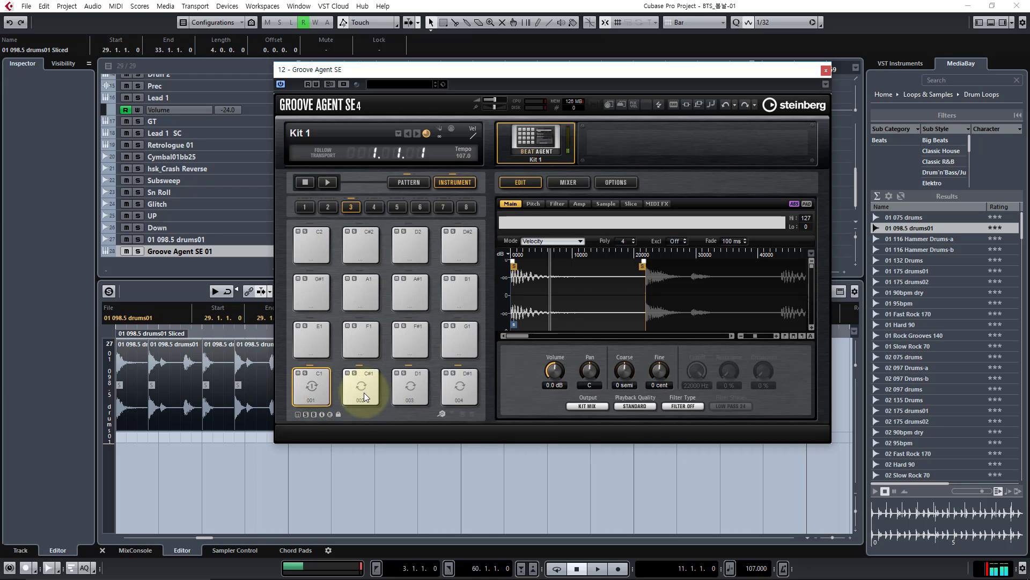
{"action": "left_click", "coordinate": [417, 393]}
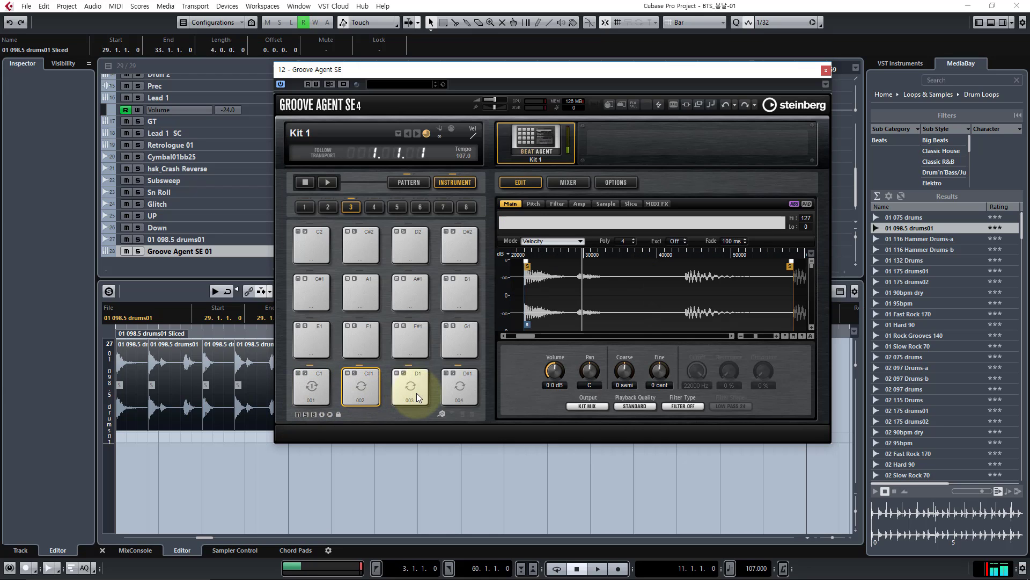
{"action": "left_click", "coordinate": [455, 391]}
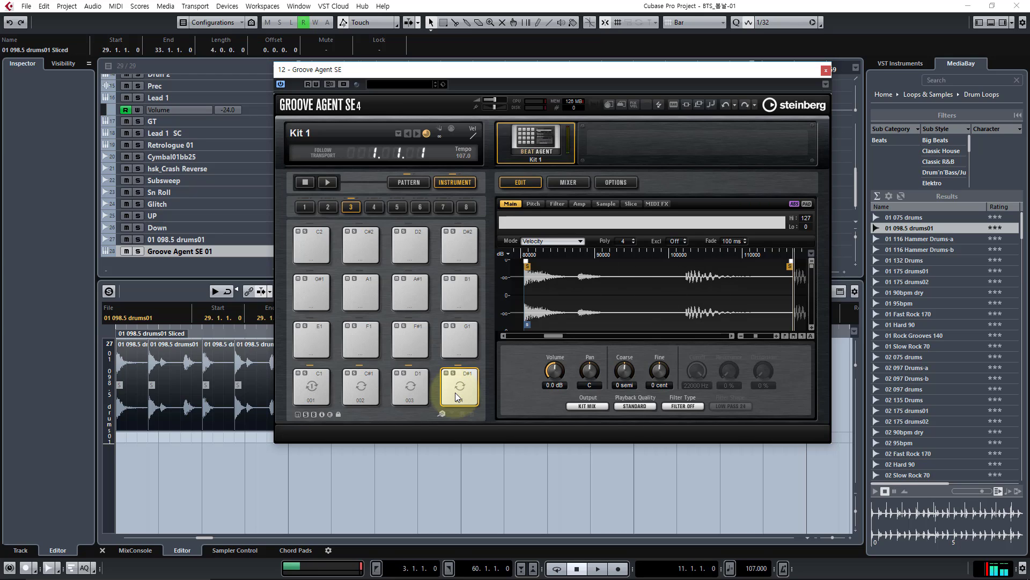
{"action": "left_click", "coordinate": [318, 399]}
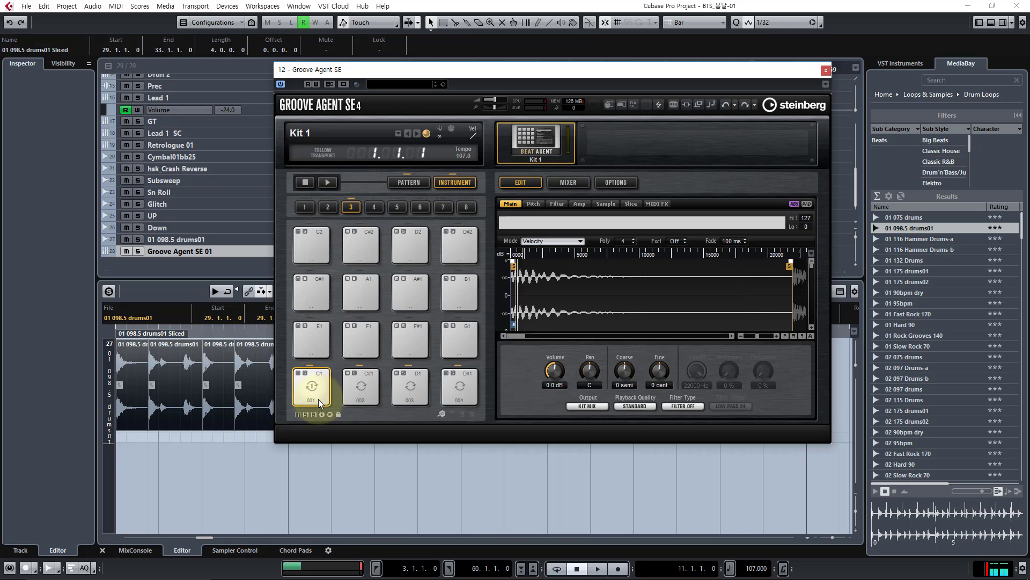
Trim the C#1 pad's sample to end right after its first hit, add a fade-out and audition it
{"action": "left_click", "coordinate": [358, 389]}
{"action": "left_click", "coordinate": [531, 304]}
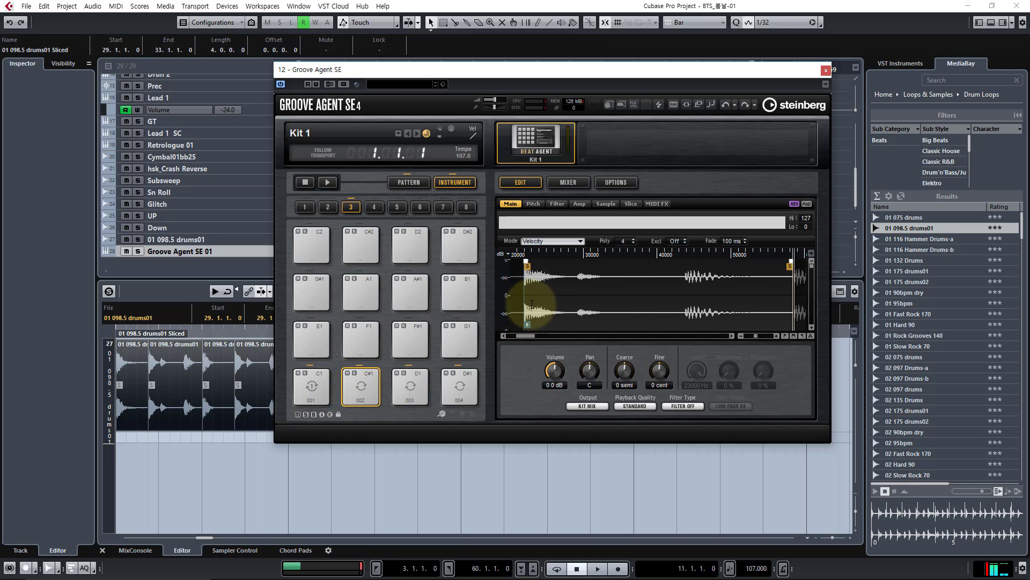
{"action": "mouse_move", "coordinate": [792, 267]}
{"action": "left_mouse_down"}
{"action": "mouse_move", "coordinate": [565, 271]}
{"action": "mouse_move", "coordinate": [573, 268]}
{"action": "left_mouse_up"}
{"action": "left_click", "coordinate": [349, 382]}
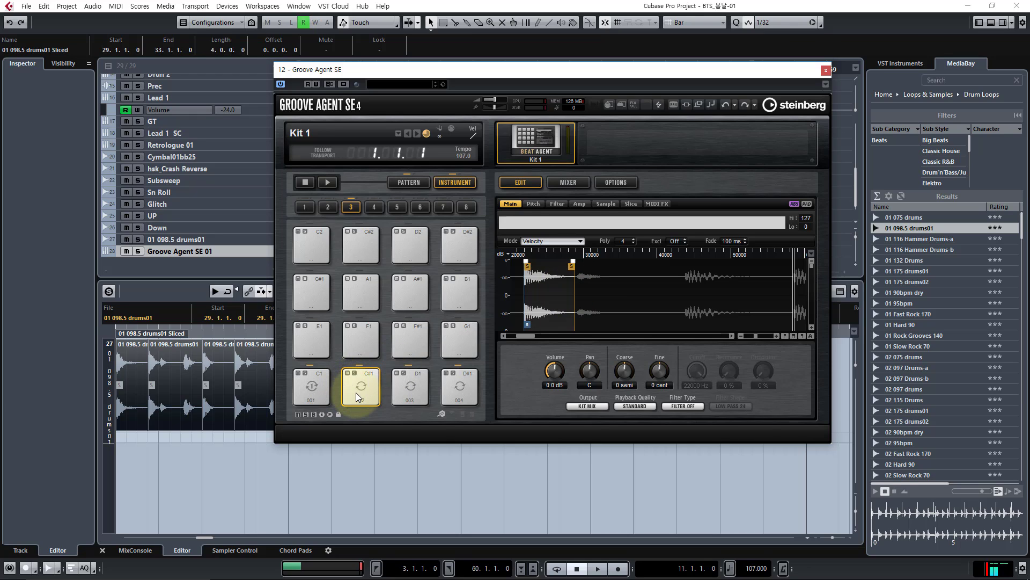
{"action": "left_click", "coordinate": [356, 392]}
{"action": "left_click", "coordinate": [356, 393]}
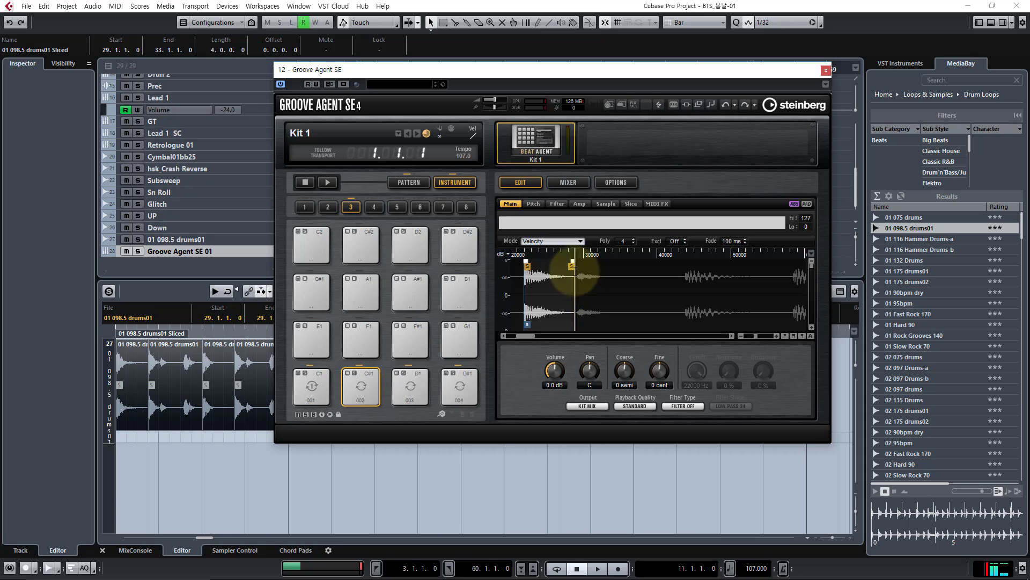
{"action": "left_click_drag", "start_coordinate": [570, 263], "coordinate": [550, 260]}
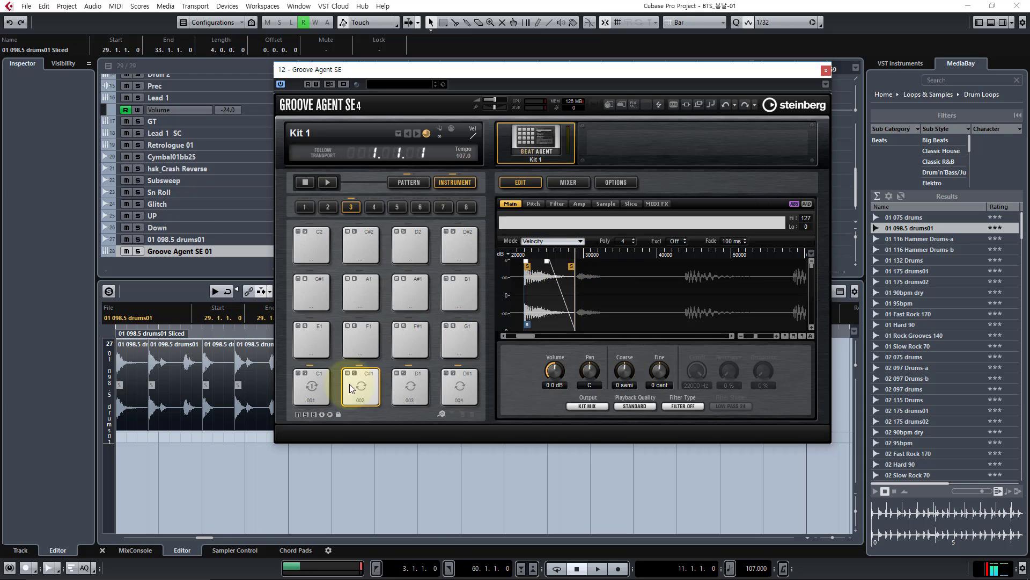
{"action": "left_click", "coordinate": [357, 400]}
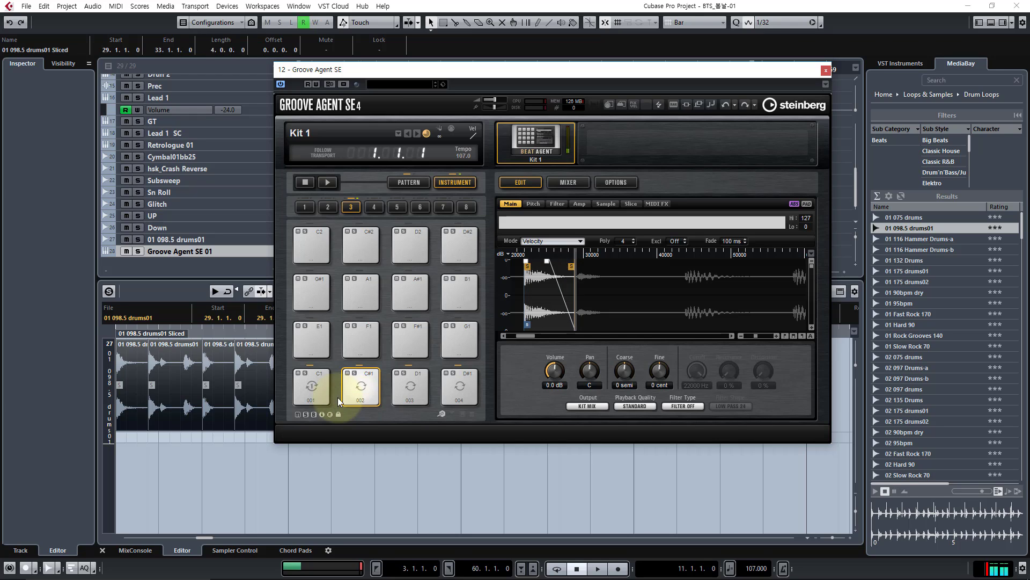
Shorten the C1 pad's sample end to about 15000, add a fade-out, and close the instrument and editor
{"action": "left_click", "coordinate": [315, 397]}
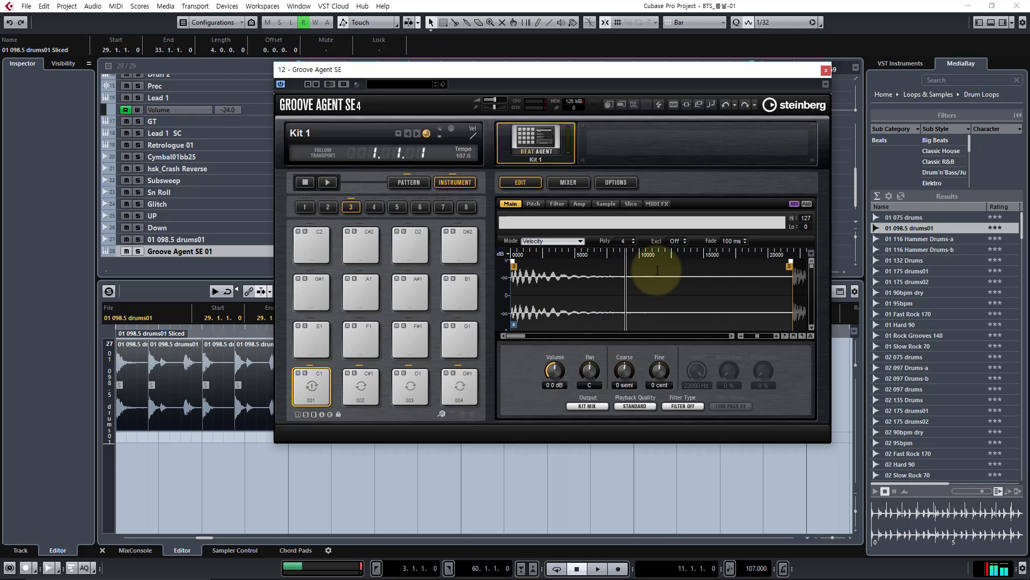
{"action": "left_click_drag", "start_coordinate": [790, 264], "coordinate": [604, 261]}
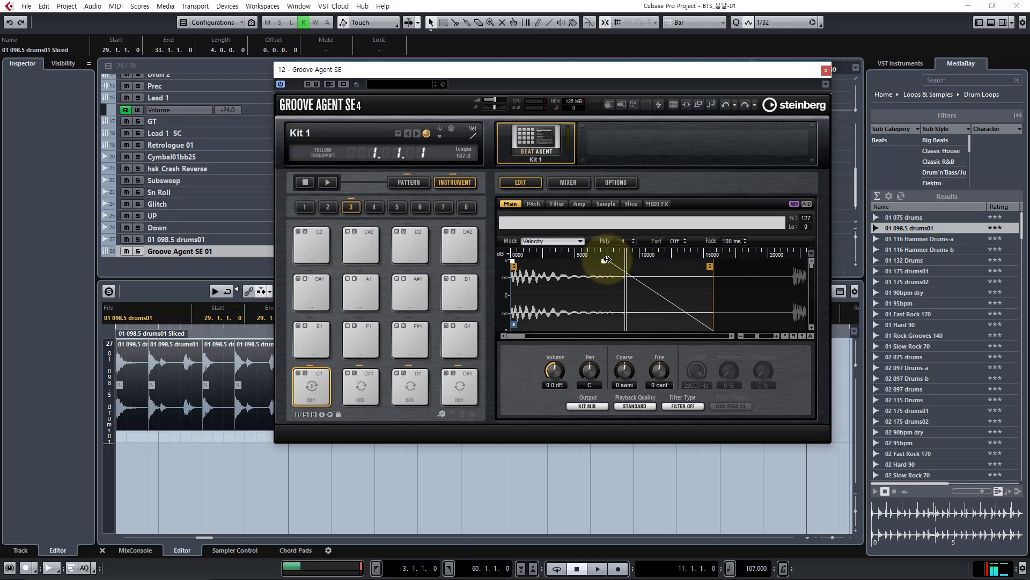
{"action": "left_click", "coordinate": [313, 391]}
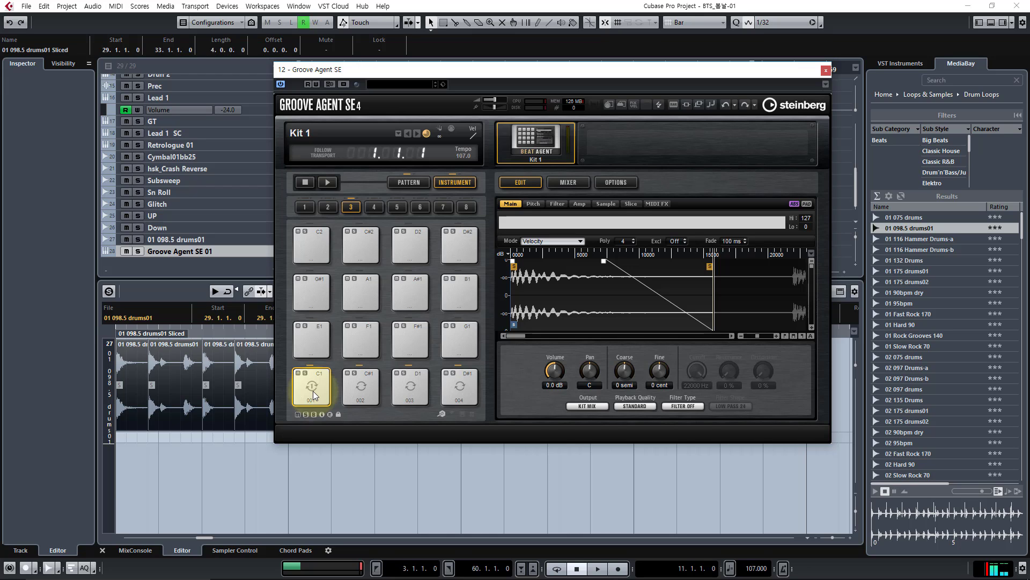
{"action": "left_click", "coordinate": [825, 71]}
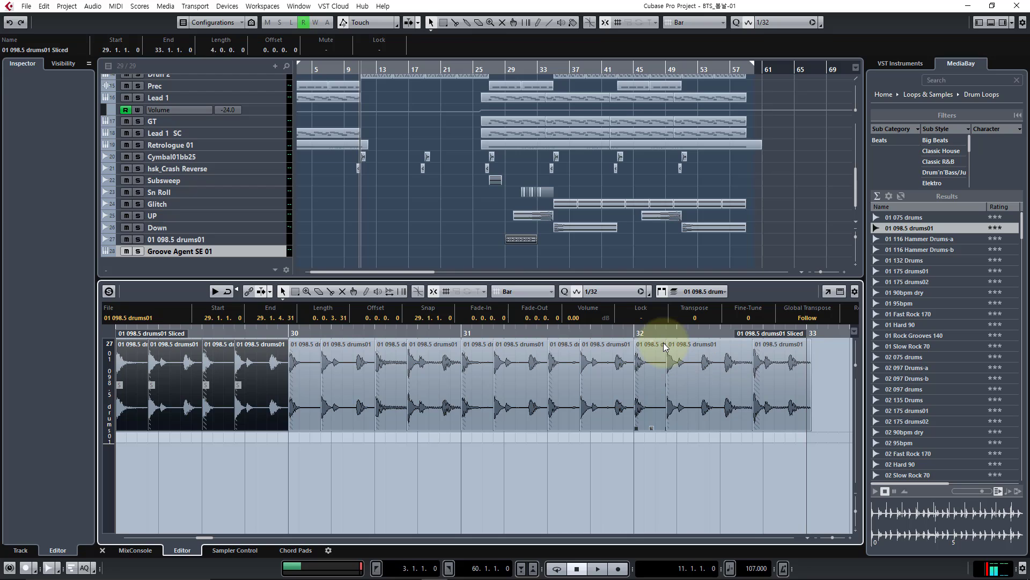
{"action": "key", "text": "Return"}
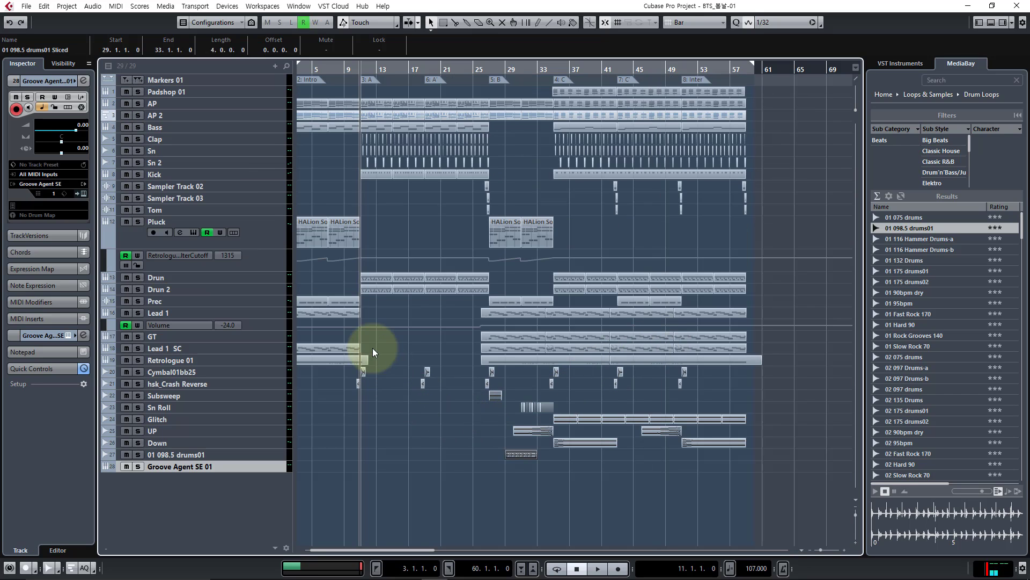
Open the Kick track's Groove Agent SE and review the A1 pad's pitch, filter, amp and main settings
{"action": "left_click", "coordinate": [215, 174]}
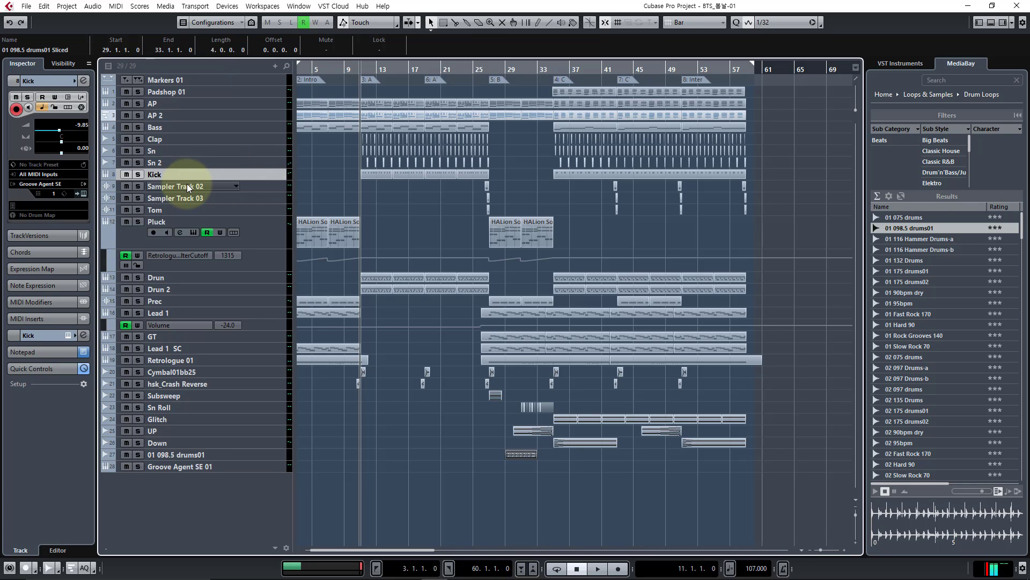
{"action": "left_click", "coordinate": [84, 194]}
{"action": "left_click", "coordinate": [391, 390]}
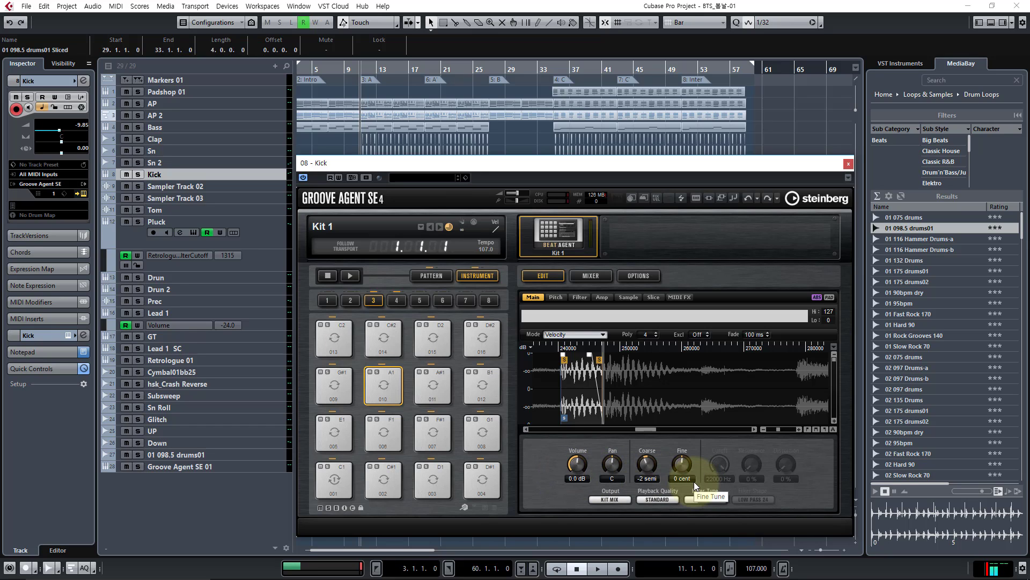
{"action": "left_click", "coordinate": [556, 297]}
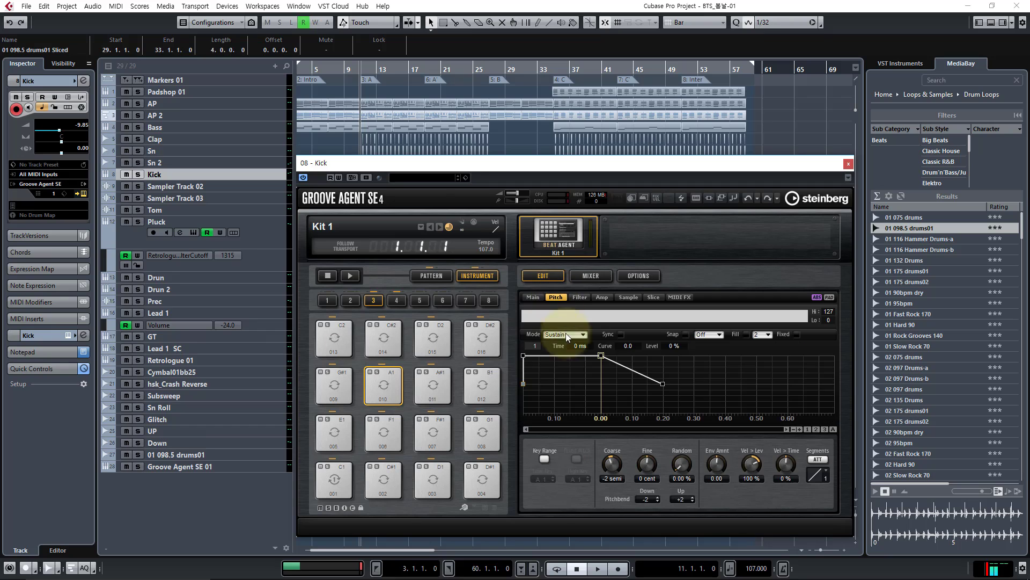
{"action": "left_click", "coordinate": [580, 298]}
{"action": "left_click", "coordinate": [605, 298]}
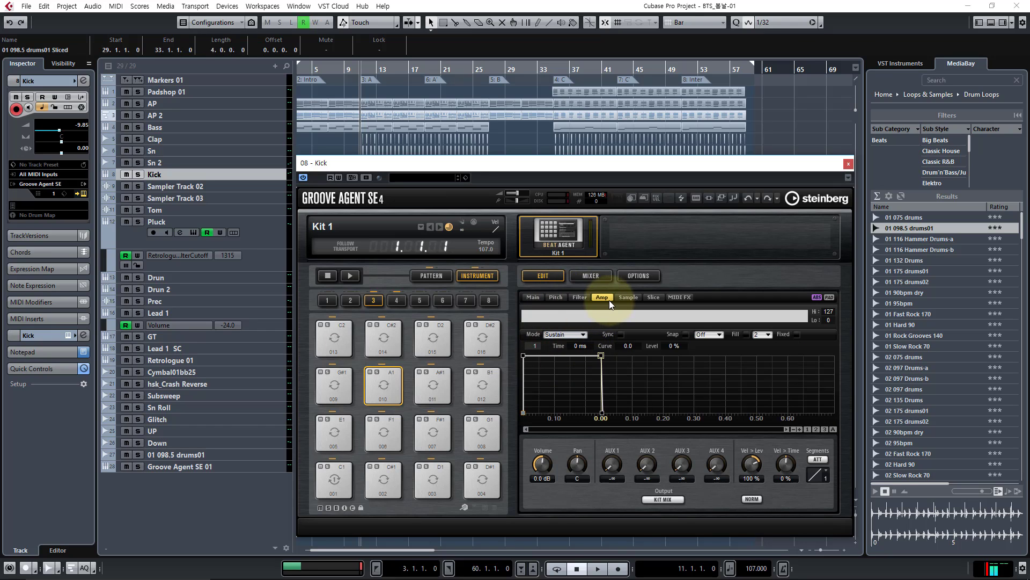
{"action": "left_click", "coordinate": [533, 298]}
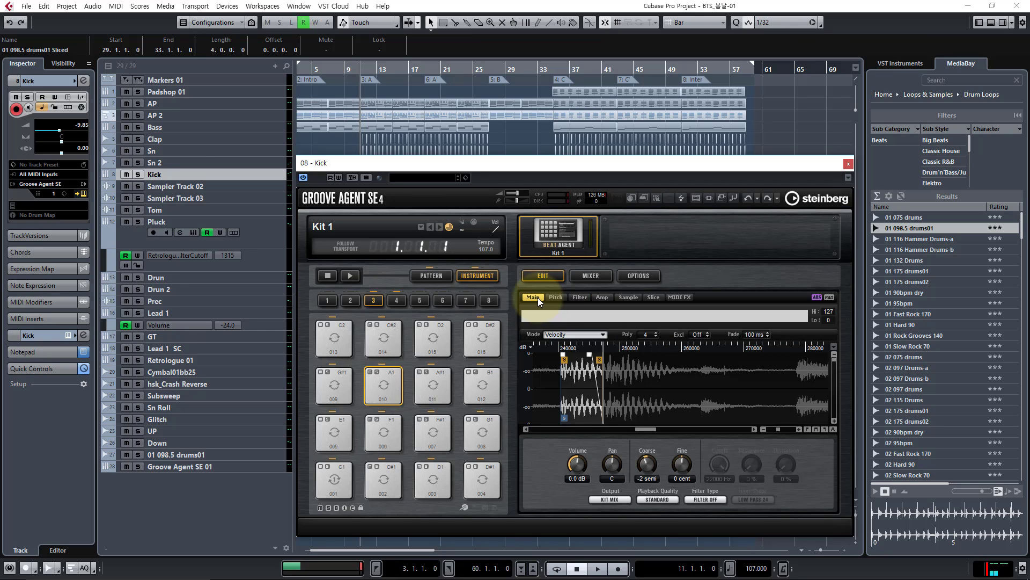
Review the Kick instrument's internal mixer and the insert effects available for Bus 1
{"action": "left_click", "coordinate": [589, 276]}
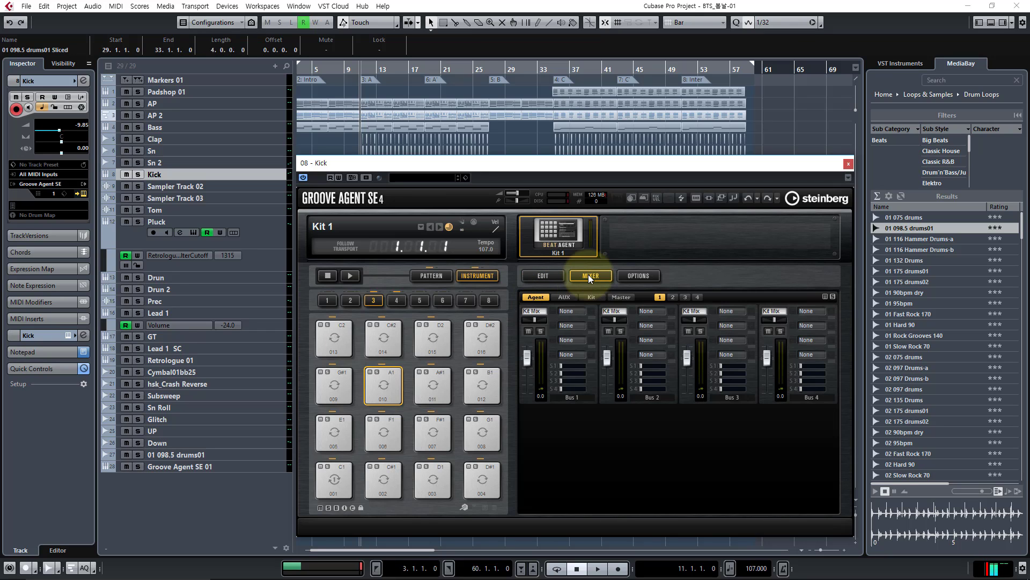
{"action": "left_click", "coordinate": [573, 331]}
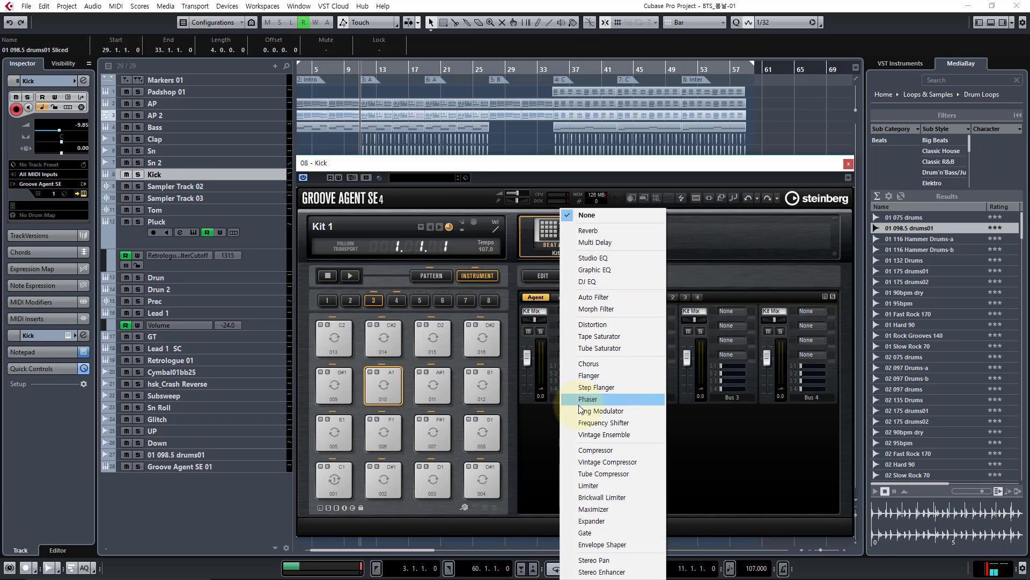
{"action": "left_click", "coordinate": [543, 420]}
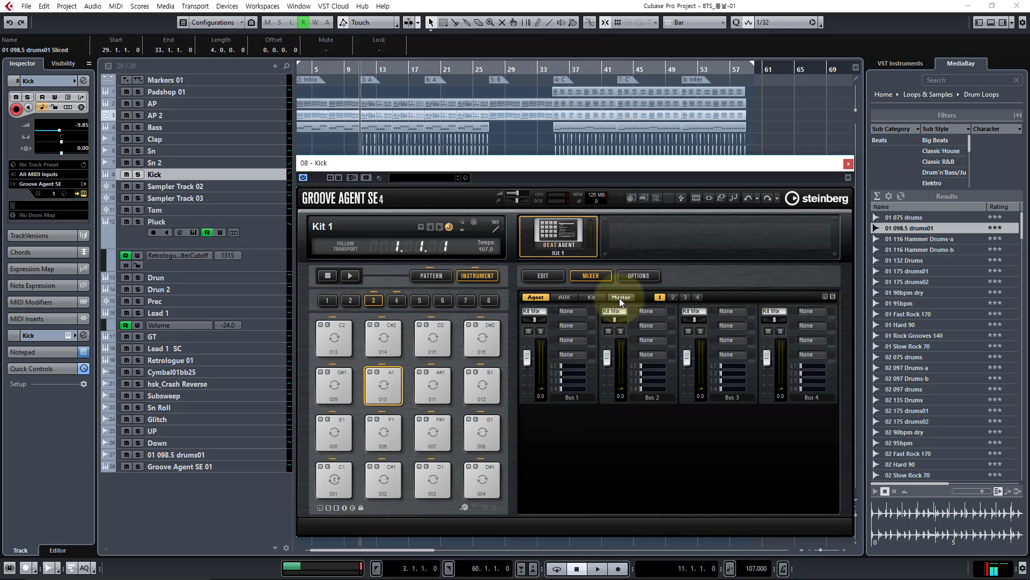
Check the output routing options for the Kick instrument's A1 pad, keeping Kit Mix, and close the instrument
{"action": "left_click", "coordinate": [543, 276]}
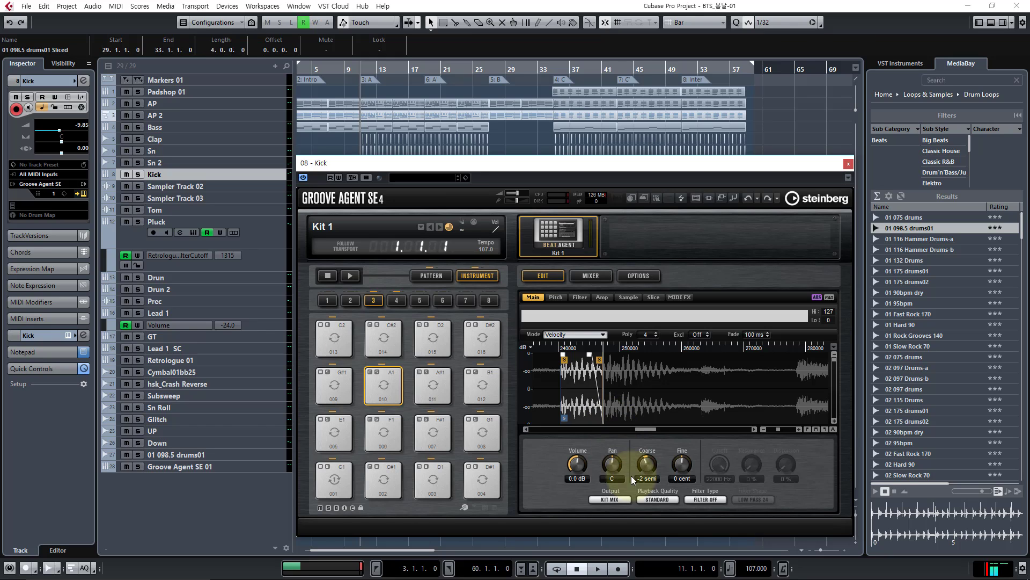
{"action": "left_click", "coordinate": [617, 498]}
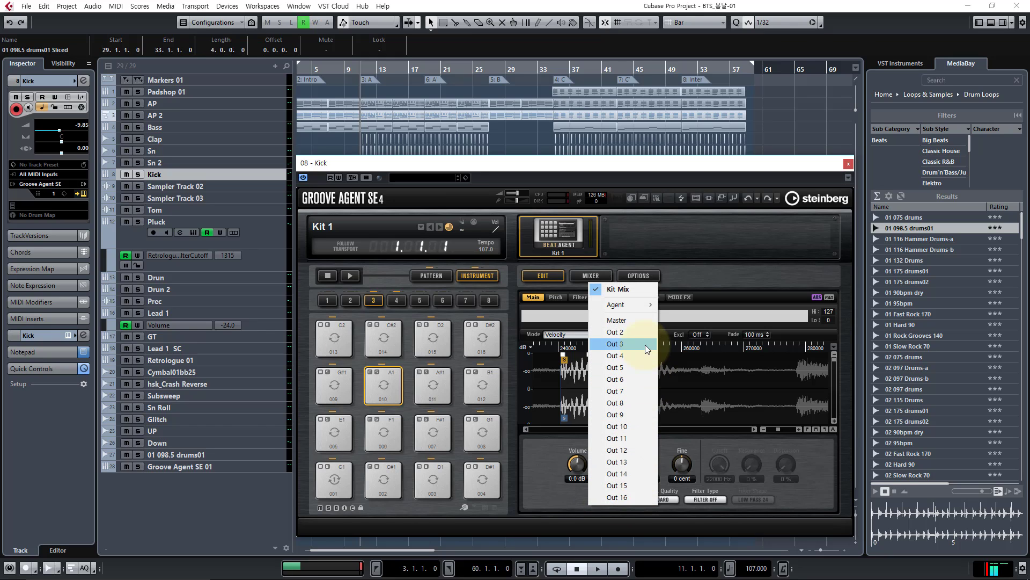
{"action": "left_click", "coordinate": [556, 478]}
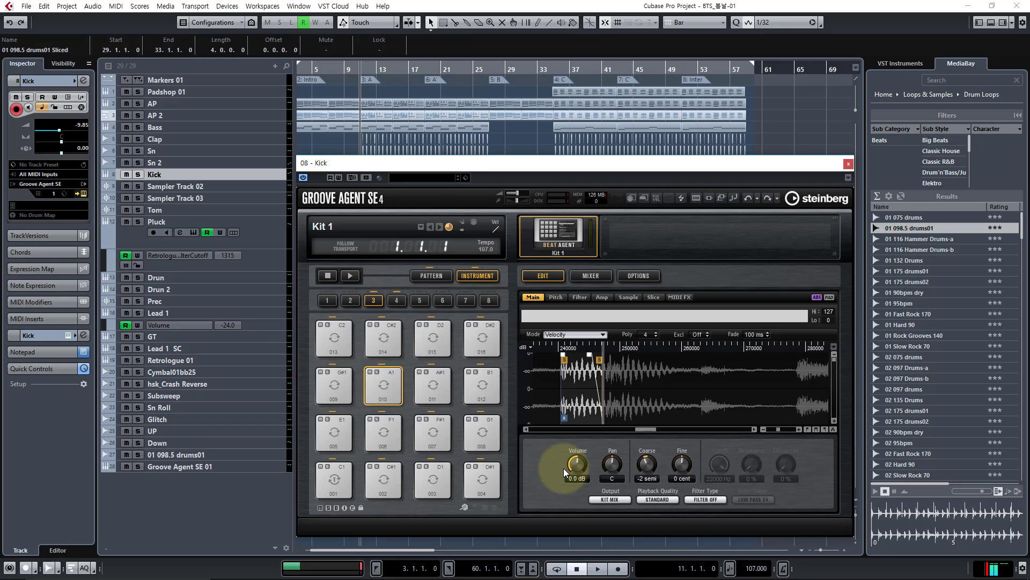
{"action": "left_click", "coordinate": [848, 164]}
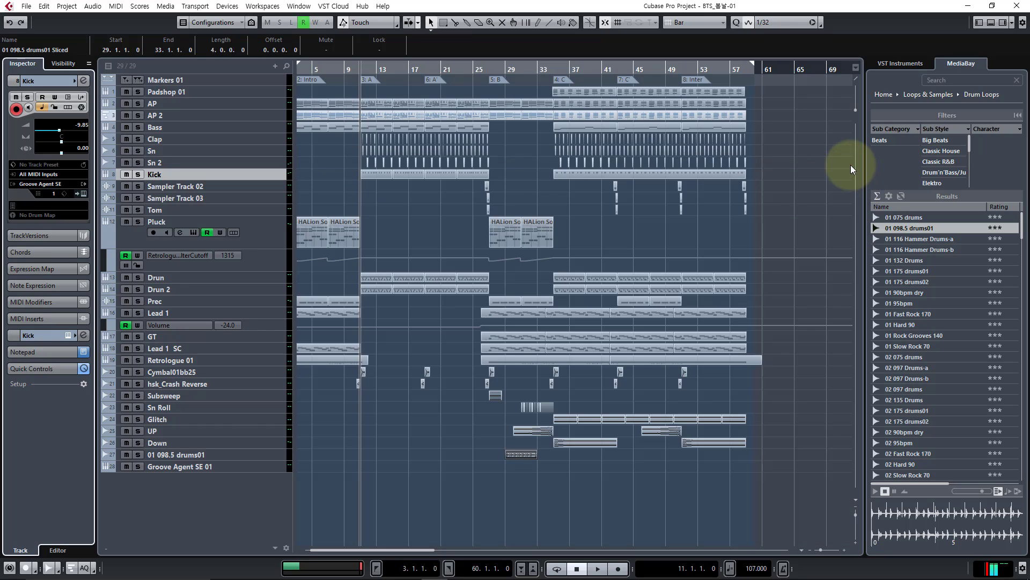
Compare the Kick channel with its SoftClipper and RoomWorks inserts bypassed and active, leaving them active, and close the channel settings
{"action": "double_click", "coordinate": [375, 173]}
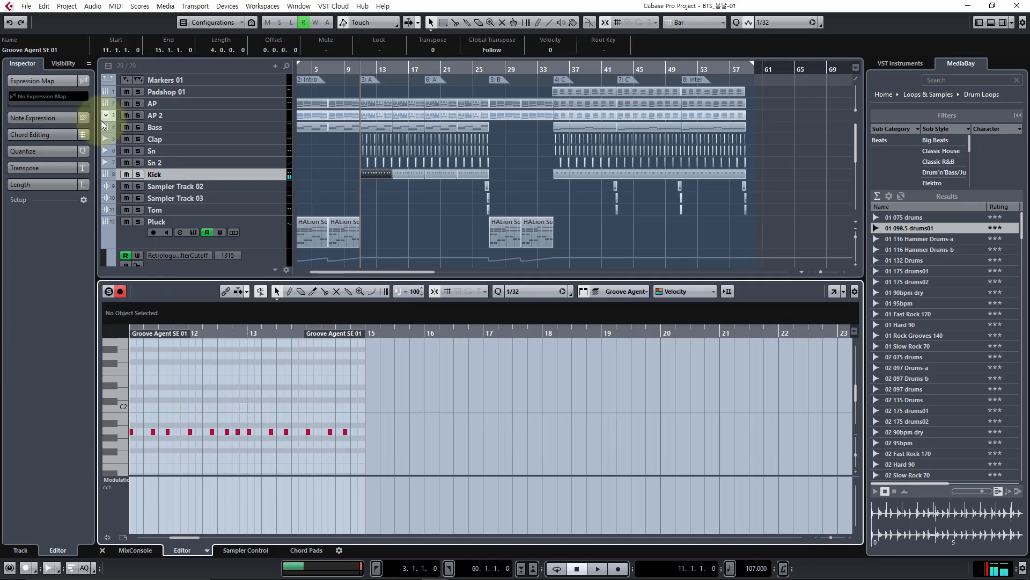
{"action": "key", "text": "Return"}
{"action": "left_click", "coordinate": [84, 80]}
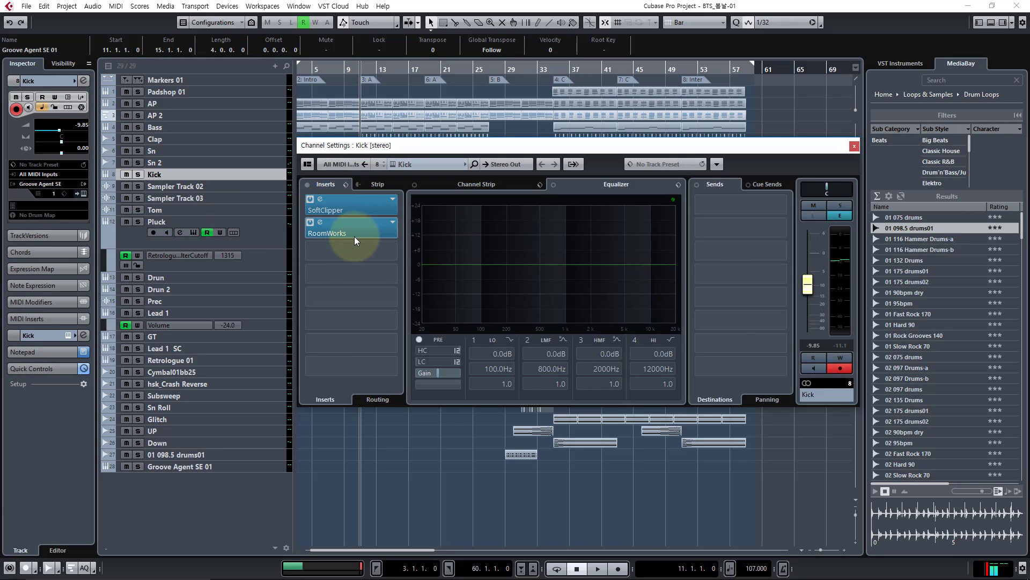
{"action": "left_click", "coordinate": [306, 185]}
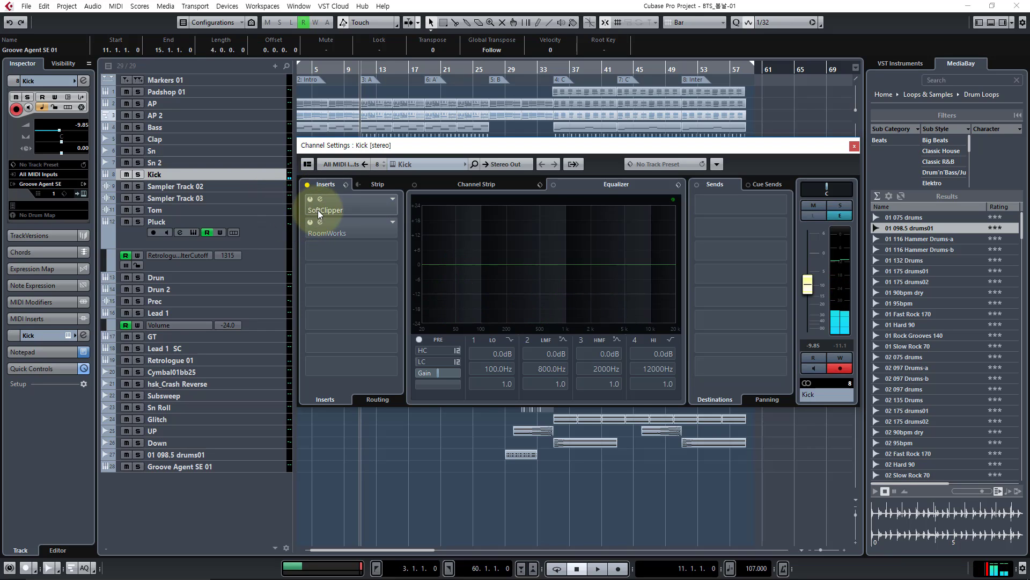
{"action": "left_click", "coordinate": [307, 185]}
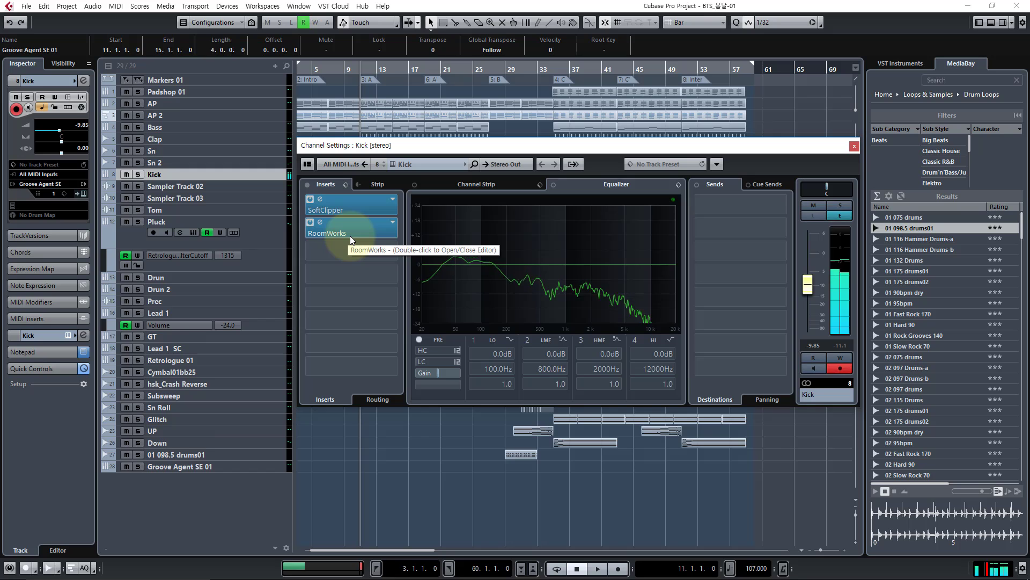
{"action": "left_click", "coordinate": [852, 146]}
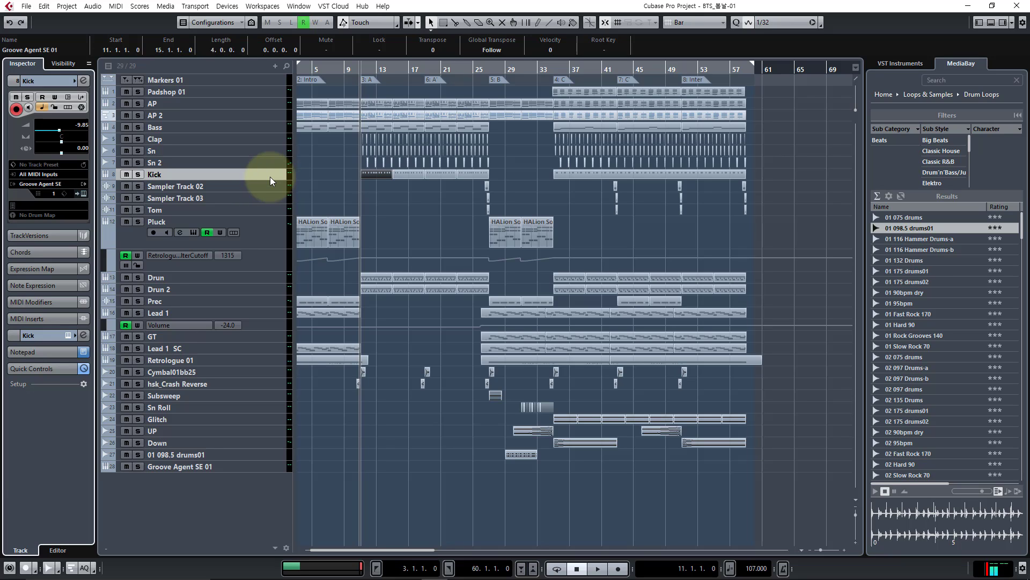
Audition the Kick track in solo from bar 11, and release its solo
{"action": "left_click", "coordinate": [141, 174]}
{"action": "key", "text": "space"}
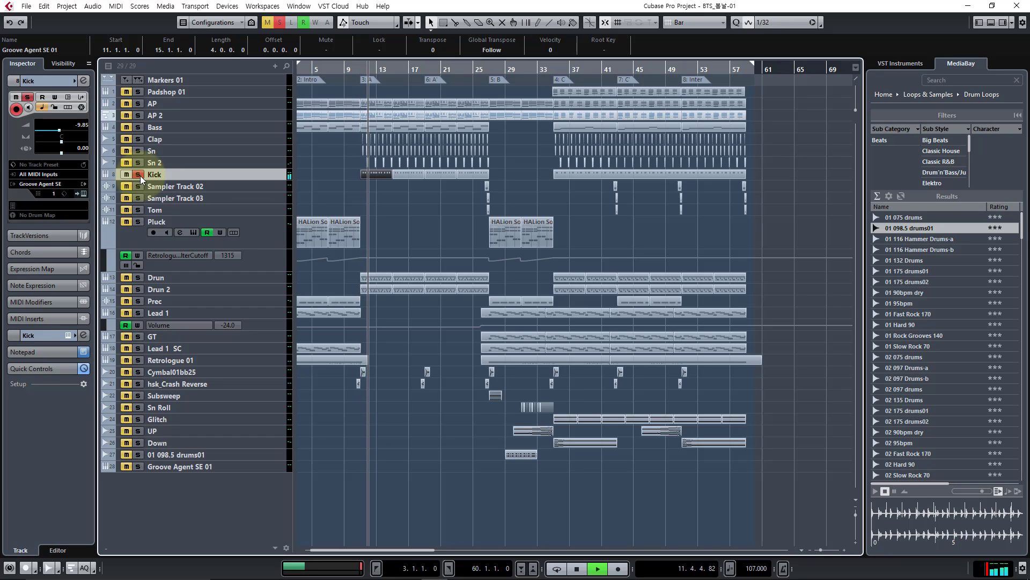
{"action": "key", "text": "space"}
{"action": "left_click", "coordinate": [140, 174]}
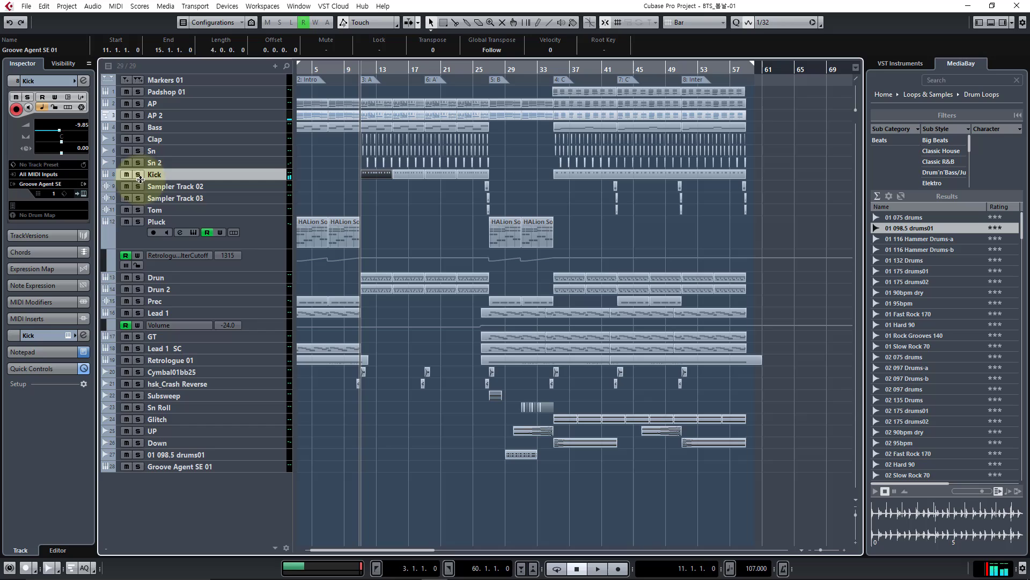
Solo the Drun track and play its first part at bar 11 with the notes open in the Key Editor
{"action": "left_click", "coordinate": [139, 278]}
{"action": "left_click", "coordinate": [255, 277]}
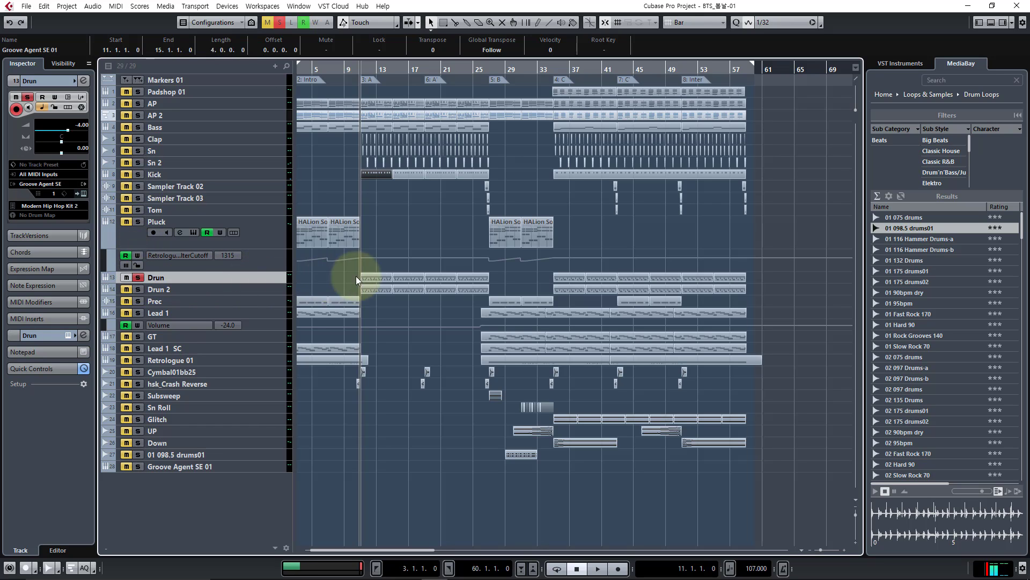
{"action": "double_click", "coordinate": [372, 274]}
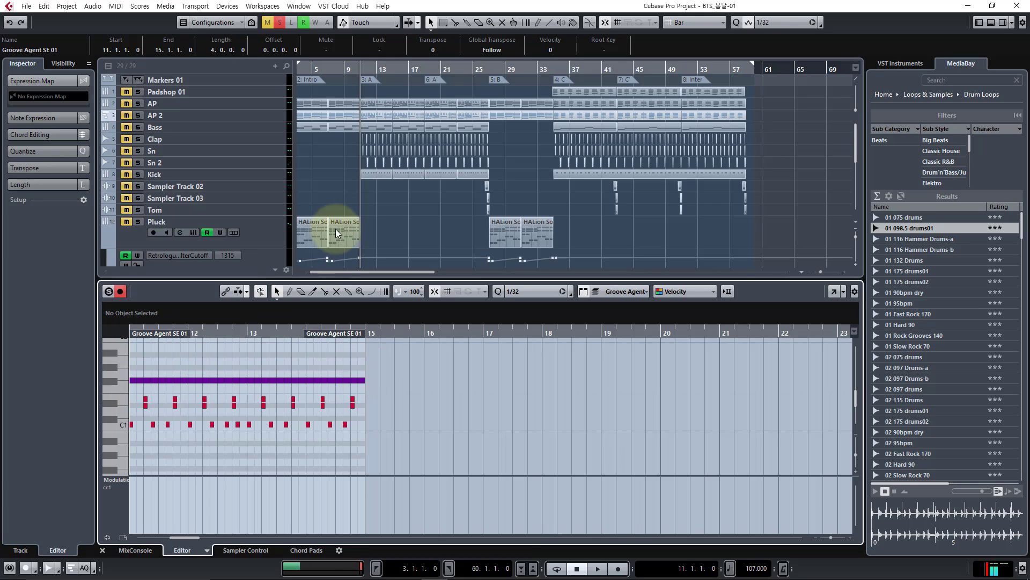
{"action": "key", "text": "space"}
{"action": "scroll", "coordinate": [425, 188], "scroll_direction": "down", "scroll_amount": 3}
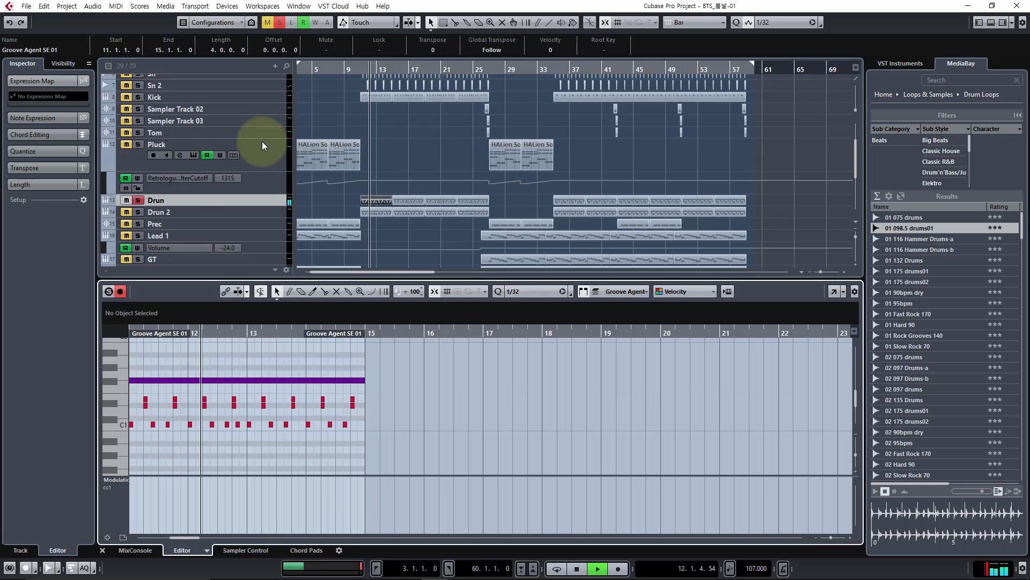
Review the Drun track's channel settings, including its inserts and equalizer, and close them
{"action": "left_click", "coordinate": [21, 550]}
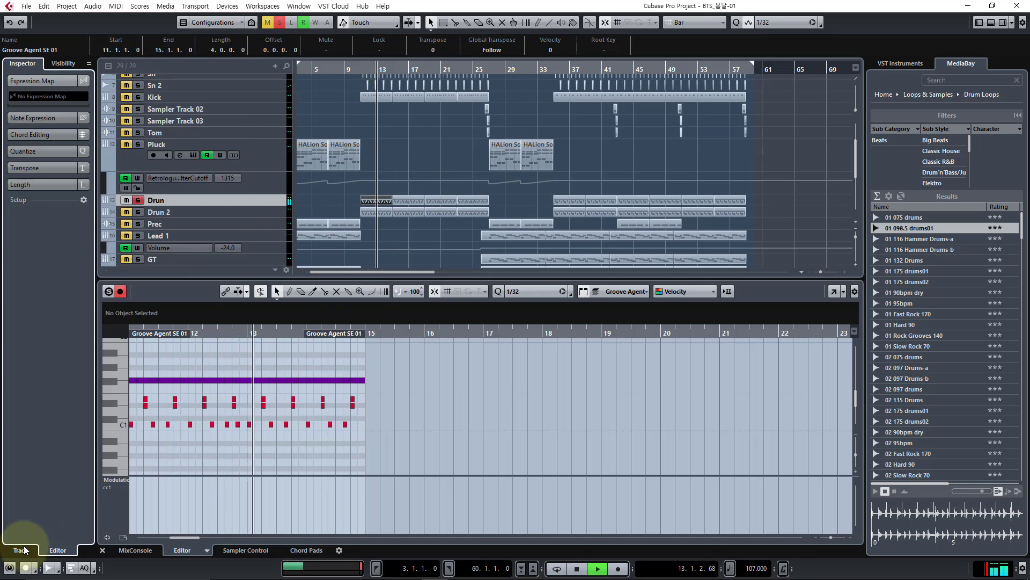
{"action": "left_click", "coordinate": [83, 80]}
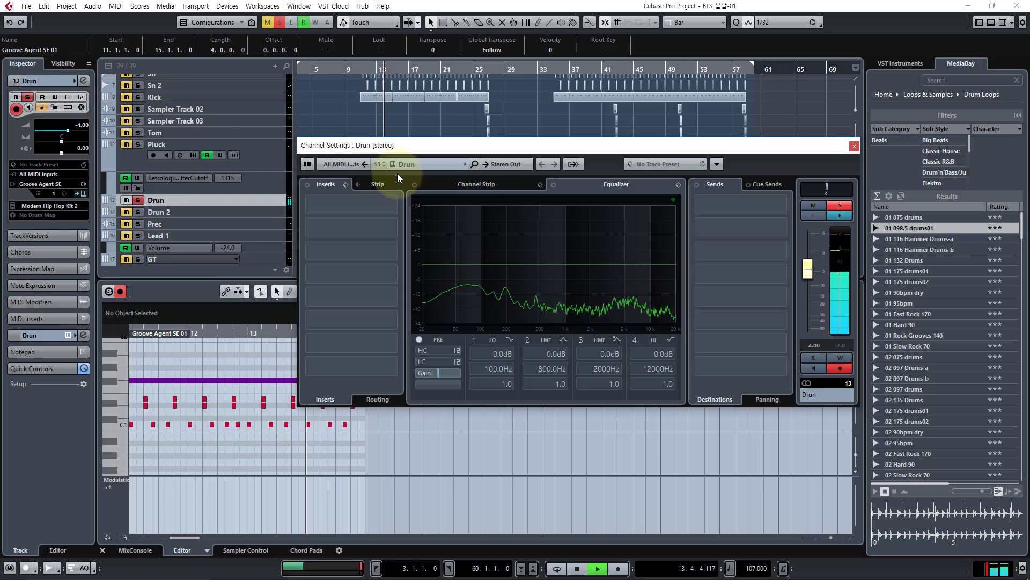
{"action": "left_click", "coordinate": [855, 146]}
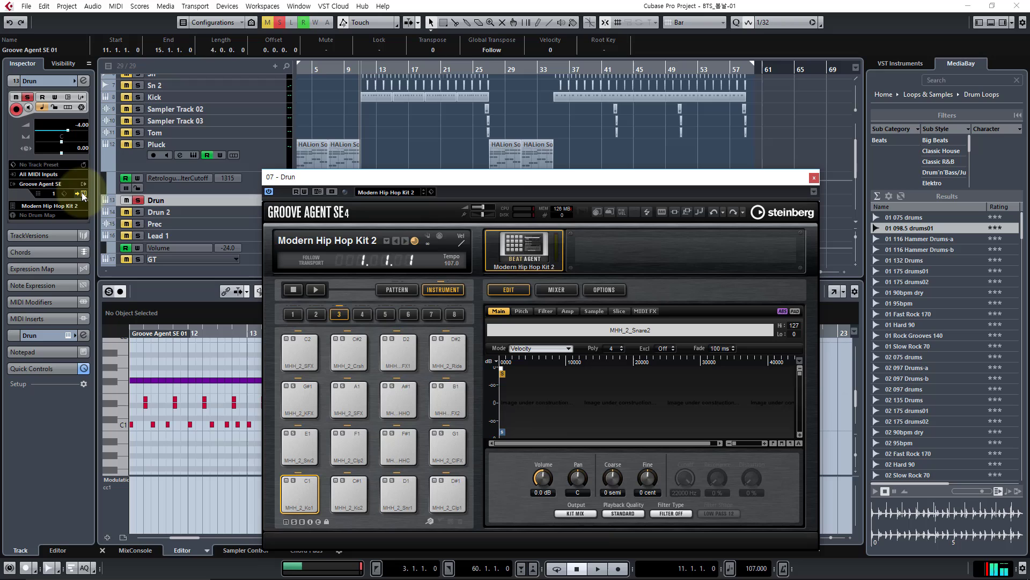
Open the Drun track's Groove Agent SE with Modern Hip Hop Kit 2, watch the pads during playback, and close it
{"action": "left_click", "coordinate": [83, 193]}
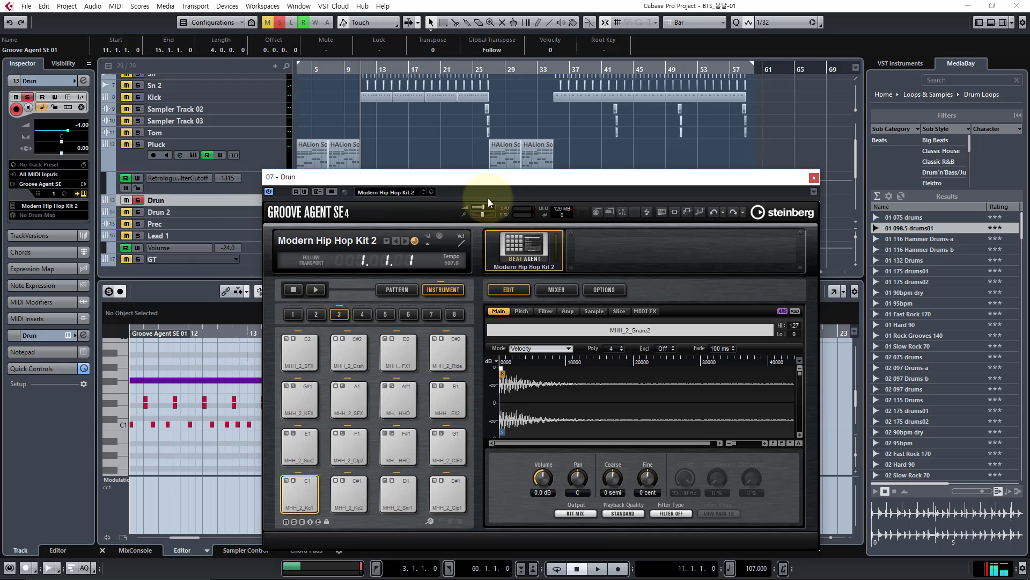
{"action": "left_click_drag", "start_coordinate": [510, 181], "coordinate": [530, 82]}
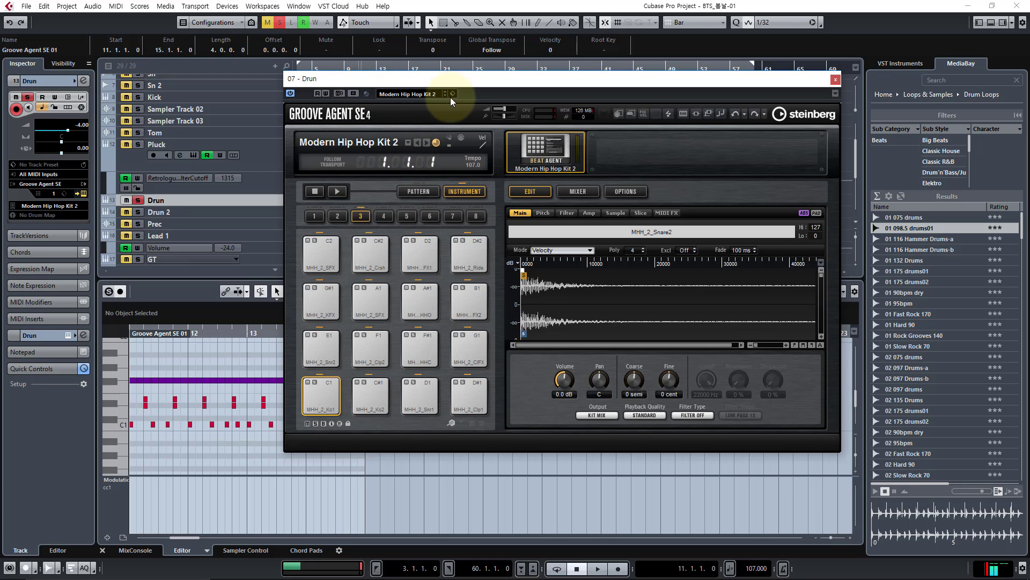
{"action": "key", "text": "space"}
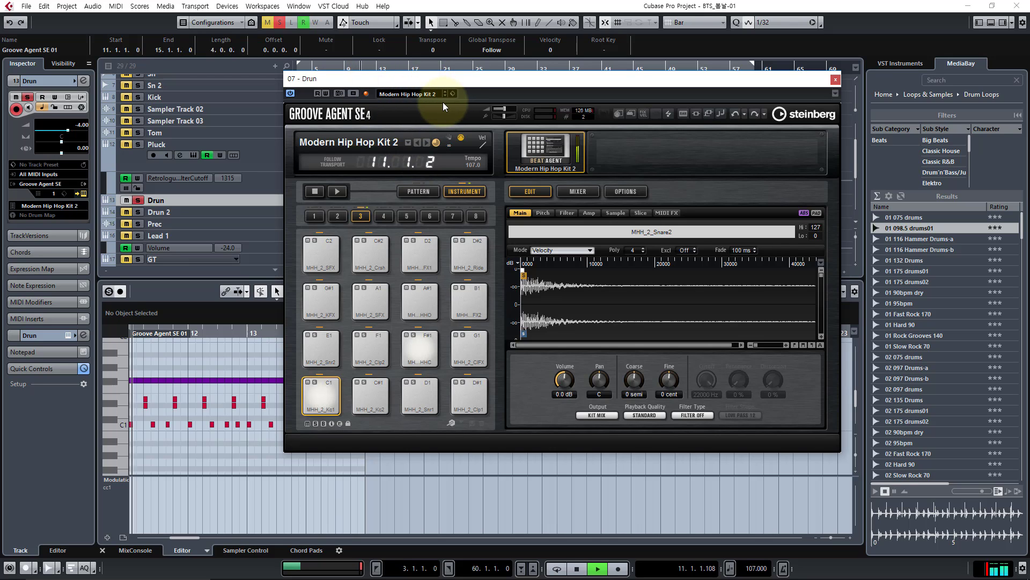
{"action": "key", "text": "space"}
{"action": "left_click", "coordinate": [836, 79]}
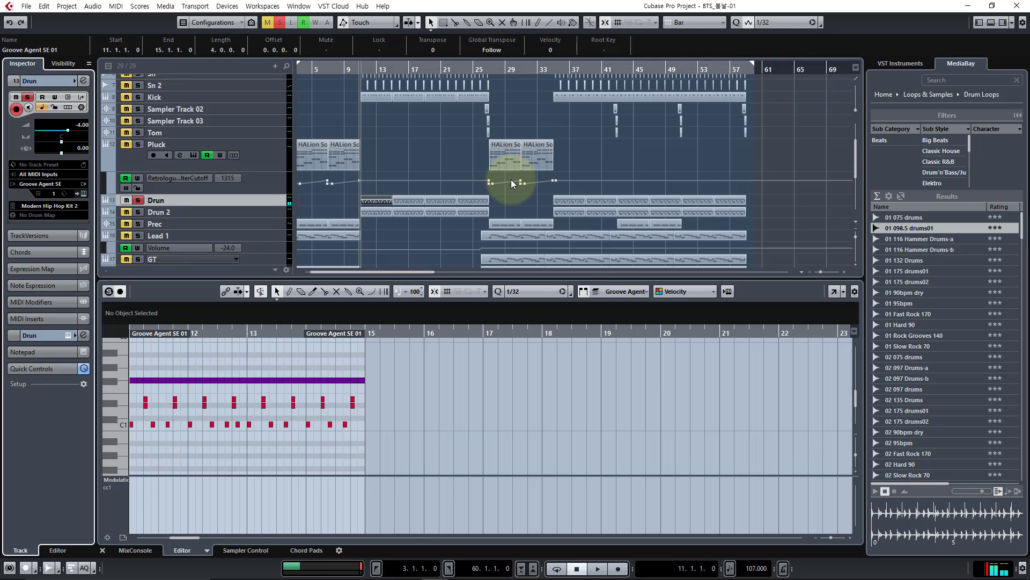
Solo Drun 2 alongside Drun, audition both tracks together, and close the note editor with Drun 2 selected
{"action": "left_click", "coordinate": [390, 206]}
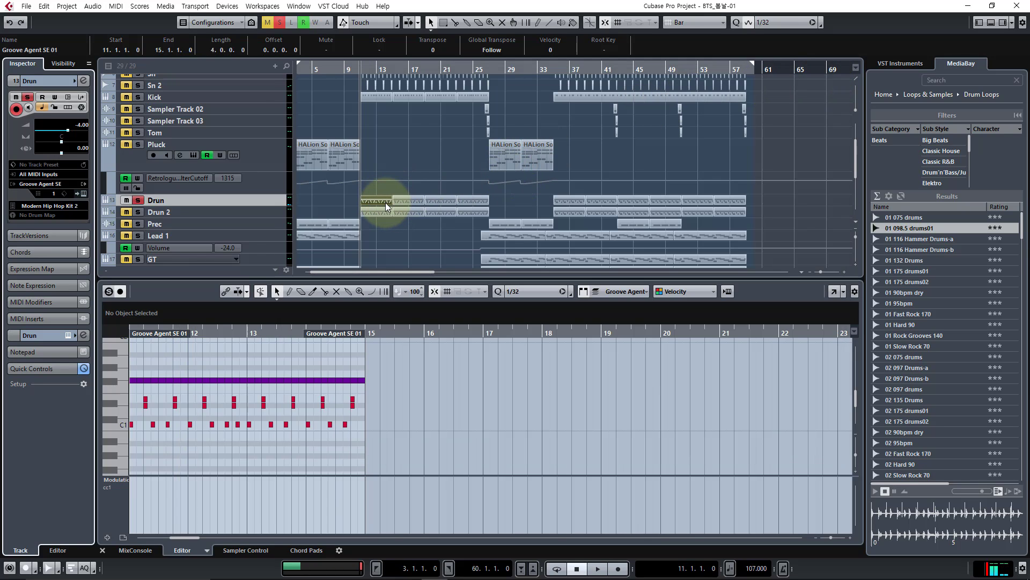
{"action": "left_click", "coordinate": [138, 212]}
{"action": "key", "text": "space"}
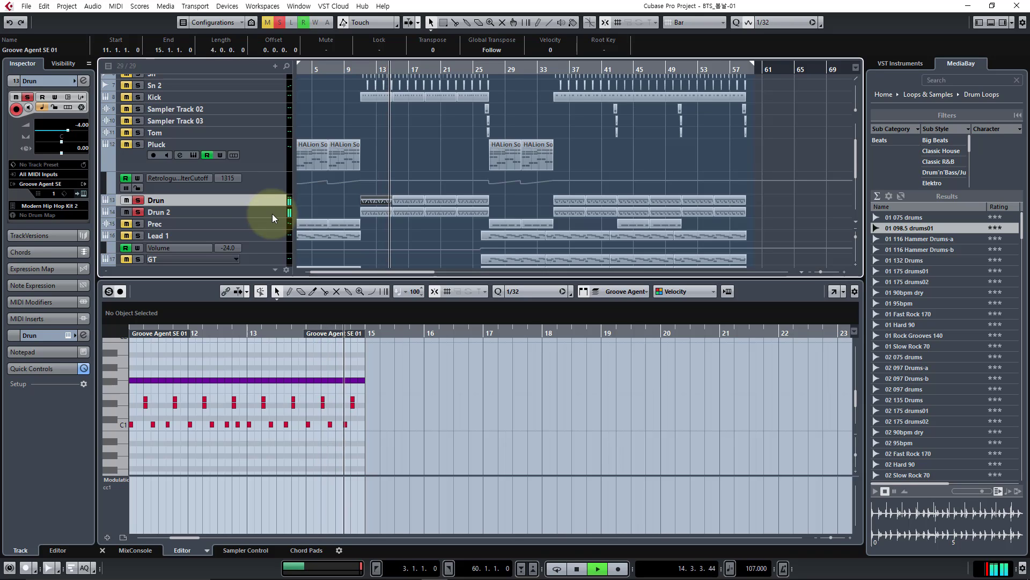
{"action": "key", "text": "space"}
{"action": "left_click", "coordinate": [183, 211]}
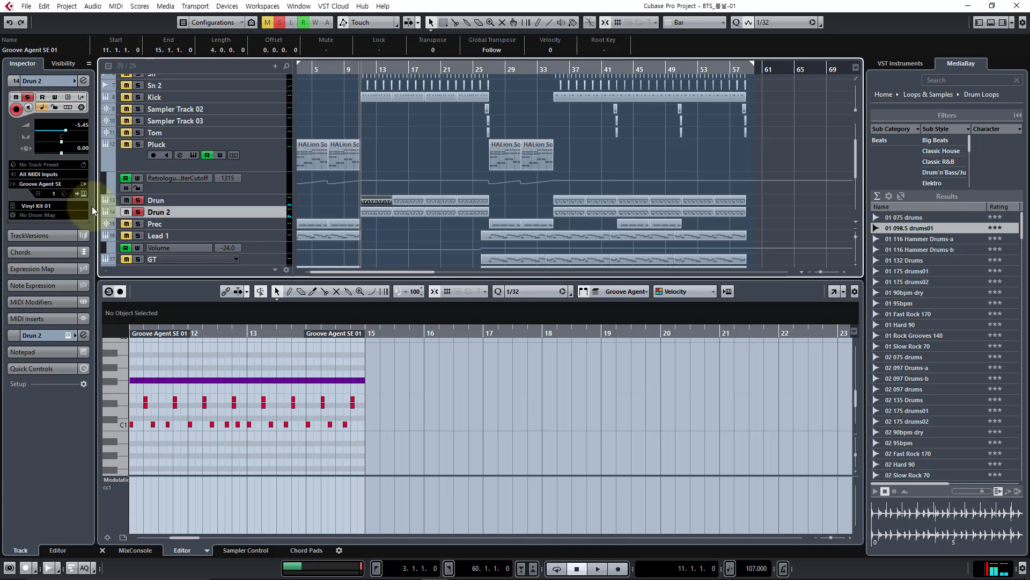
{"action": "left_click", "coordinate": [103, 550]}
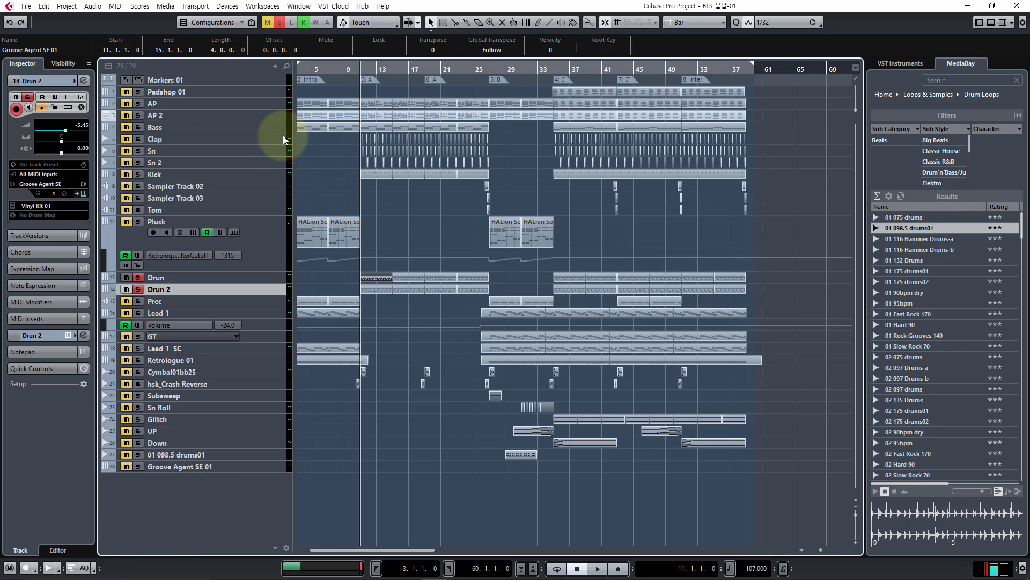
Add the Clap track to the soloed Drun and Drun 2 tracks and play the combination from bar 11
{"action": "key", "text": "h"}
{"action": "key", "text": "h"}
{"action": "key", "text": "h"}
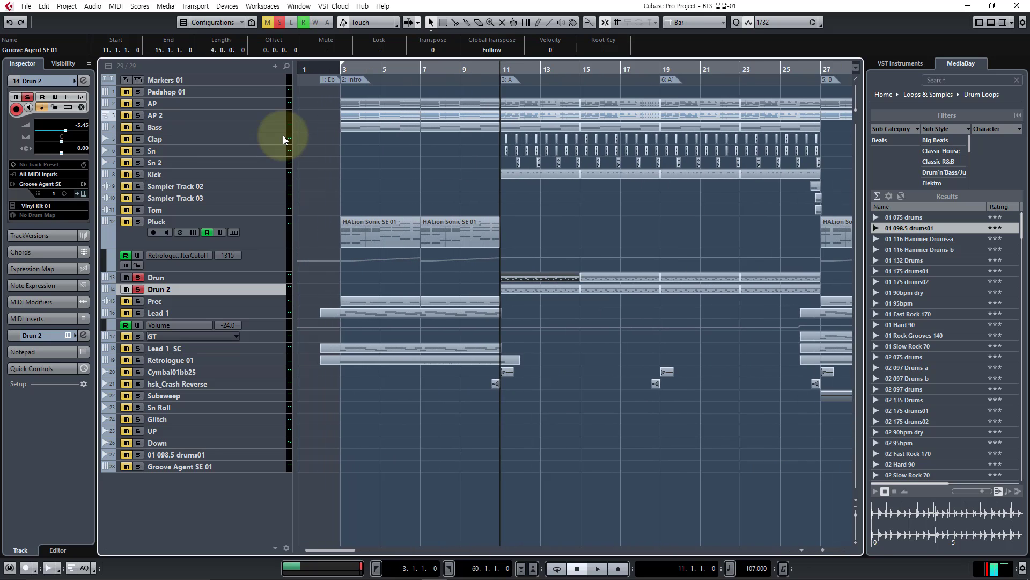
{"action": "key", "text": "h"}
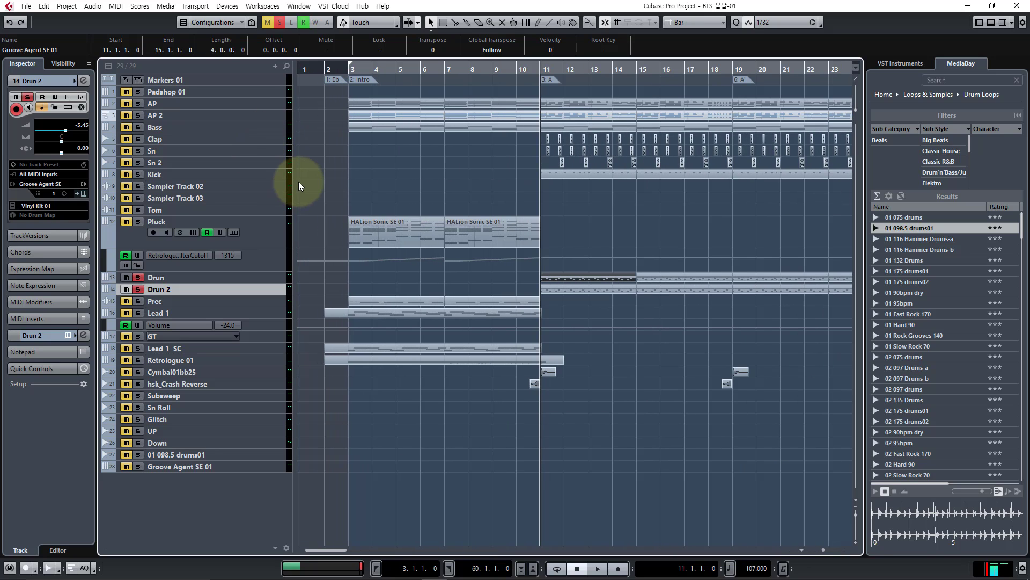
{"action": "key", "text": "g"}
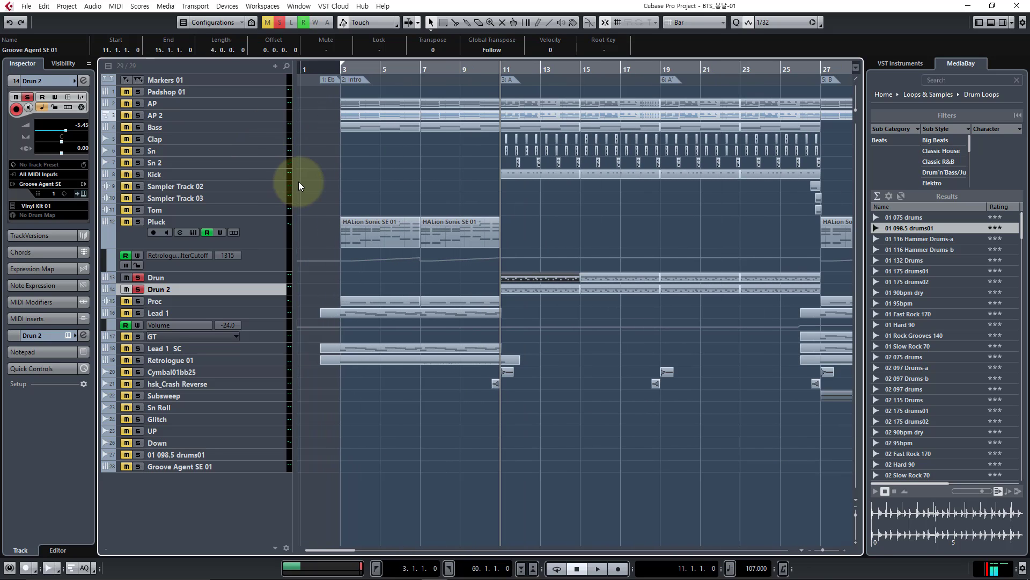
{"action": "left_click", "coordinate": [138, 139]}
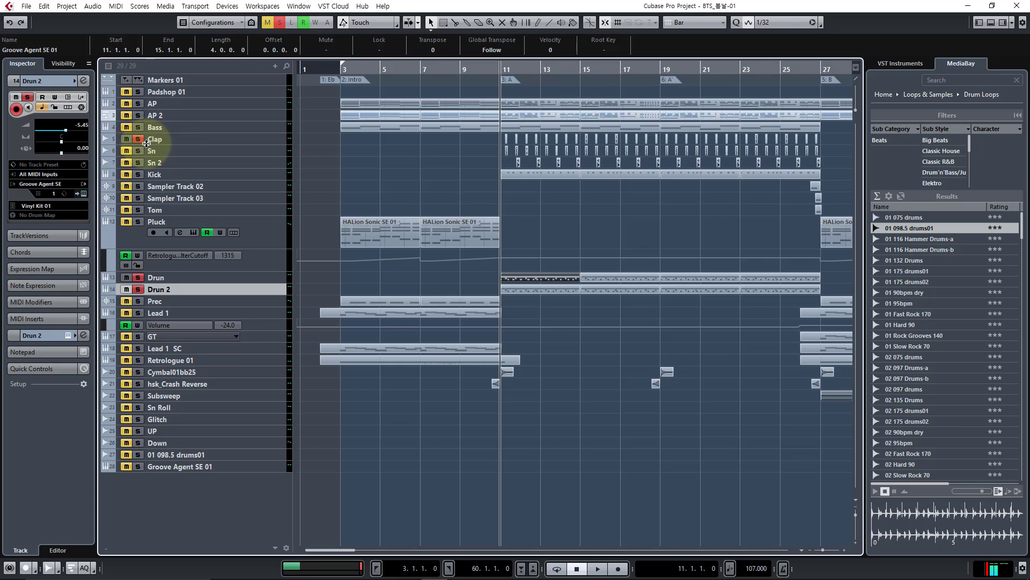
{"action": "key", "text": "space"}
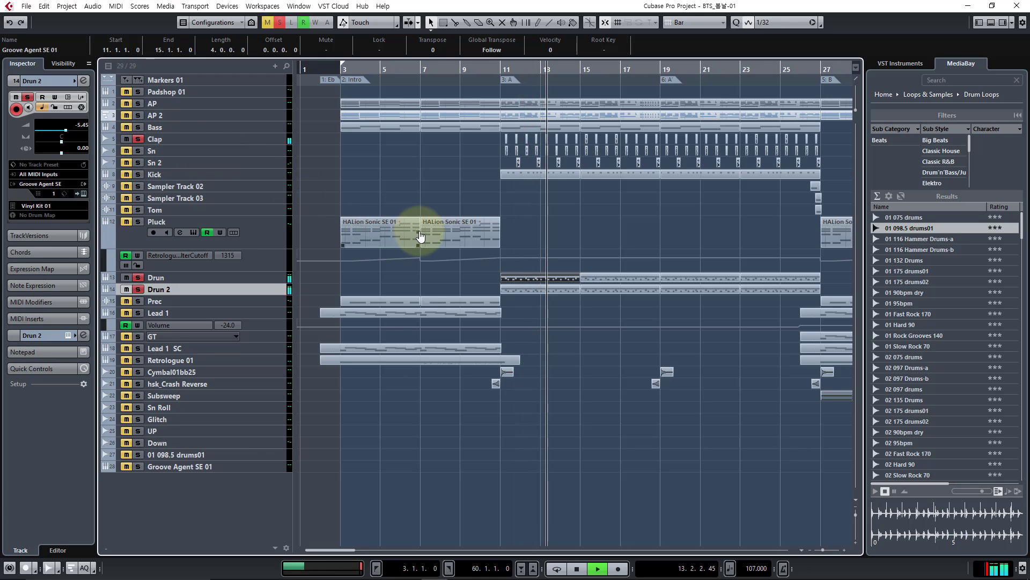
{"action": "key", "text": "space"}
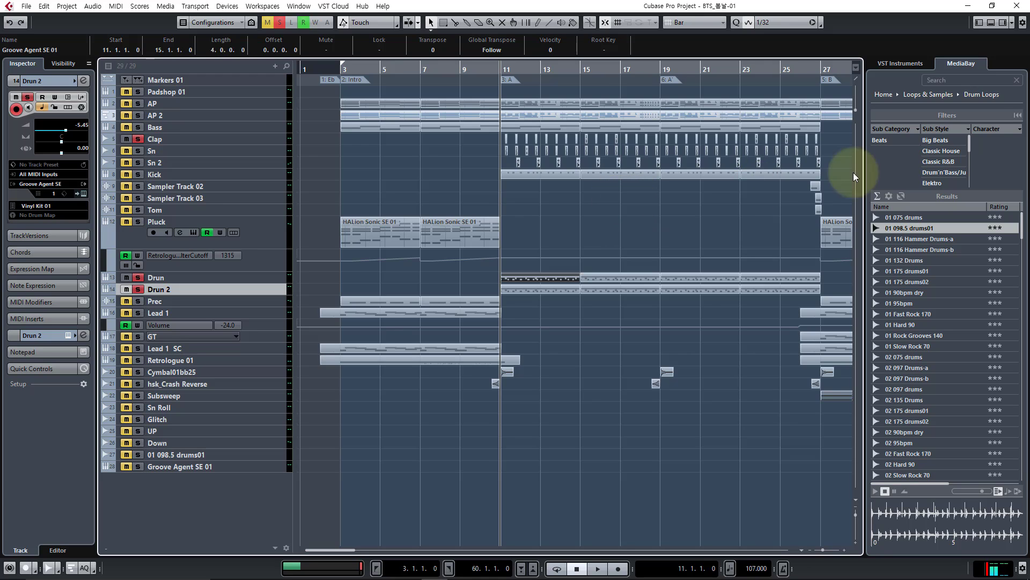
Browse the Loop Mash Library in the MediaBay and preview loops such as 01 bass 07, 02 flute 03 and 04 drums 02
{"action": "left_click", "coordinate": [937, 94]}
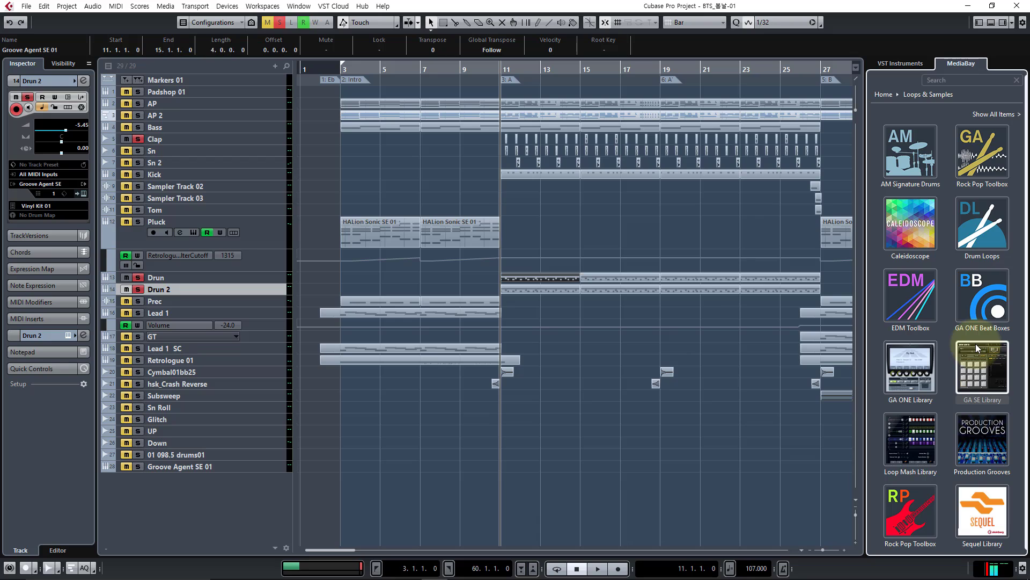
{"action": "left_click", "coordinate": [913, 434]}
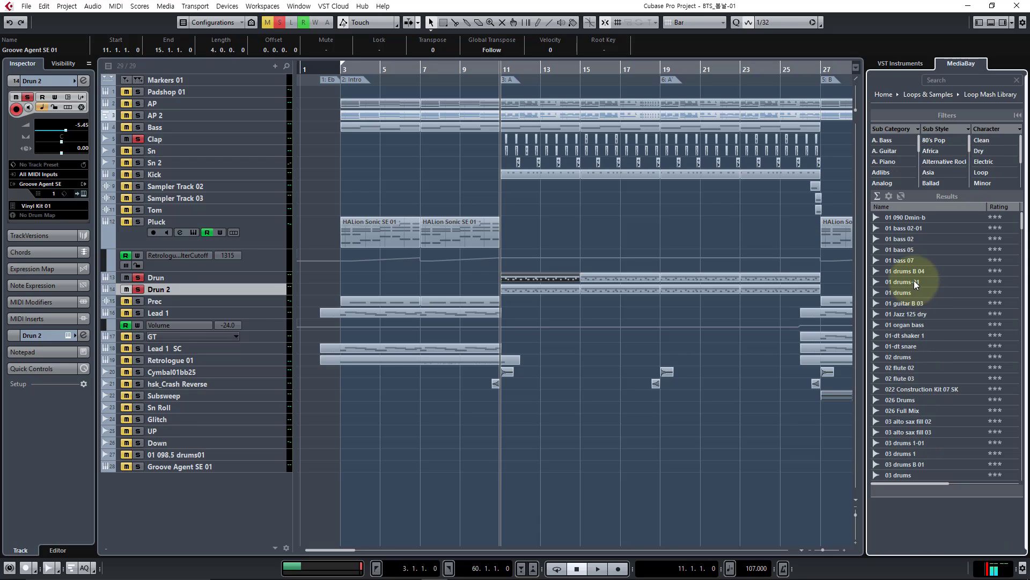
{"action": "left_click", "coordinate": [900, 263]}
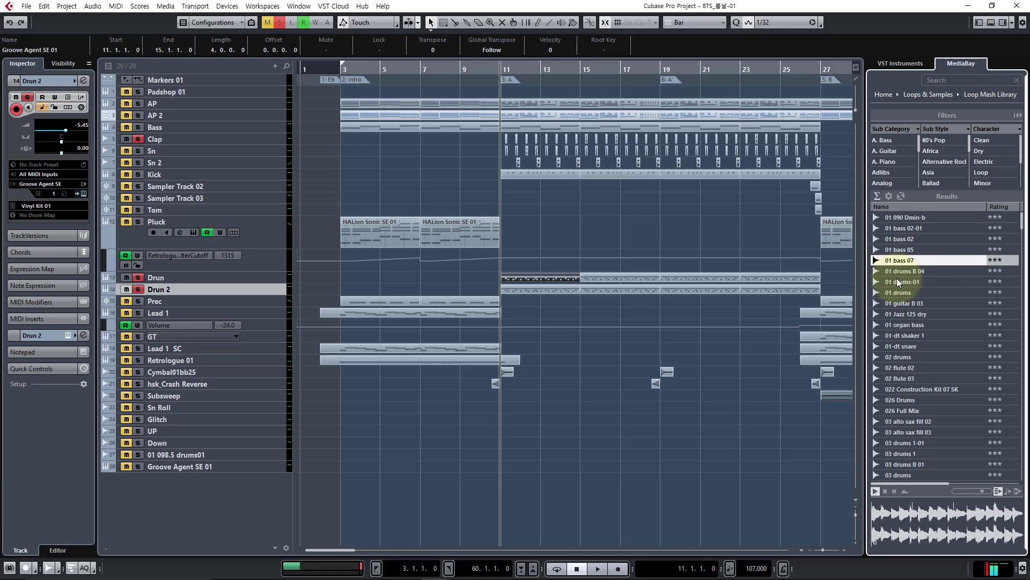
{"action": "left_click", "coordinate": [891, 324]}
{"action": "left_click", "coordinate": [894, 378]}
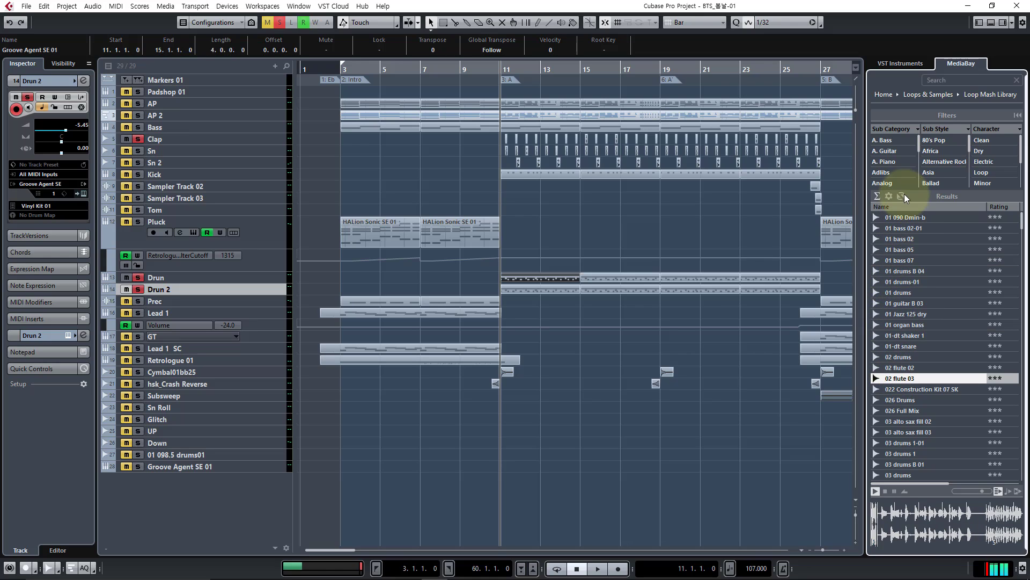
{"action": "scroll", "coordinate": [914, 355], "scroll_direction": "down", "scroll_amount": 3}
{"action": "scroll", "coordinate": [913, 358], "scroll_direction": "down", "scroll_amount": 3}
{"action": "left_click", "coordinate": [910, 363]}
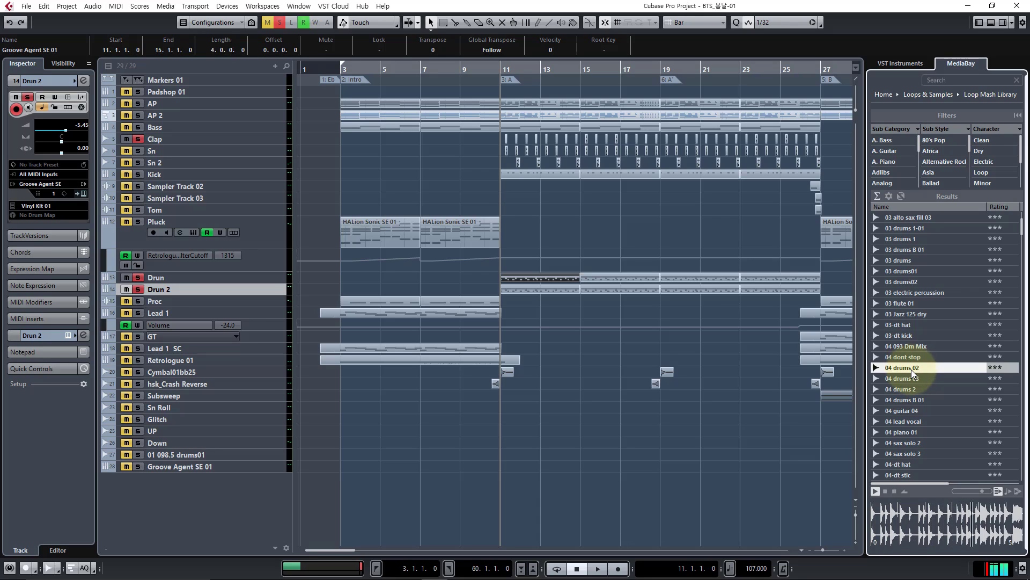
{"action": "left_click", "coordinate": [885, 491]}
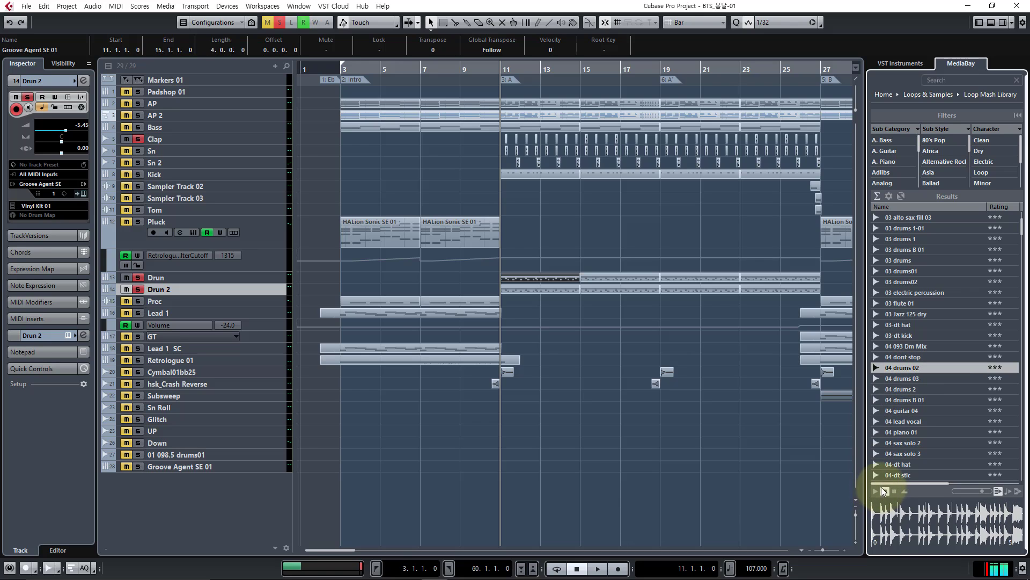
Place the 04 drums 02 loop at bar 13 on a new audio track below Groove Agent SE 01
{"action": "left_click_drag", "start_coordinate": [913, 367], "coordinate": [546, 493]}
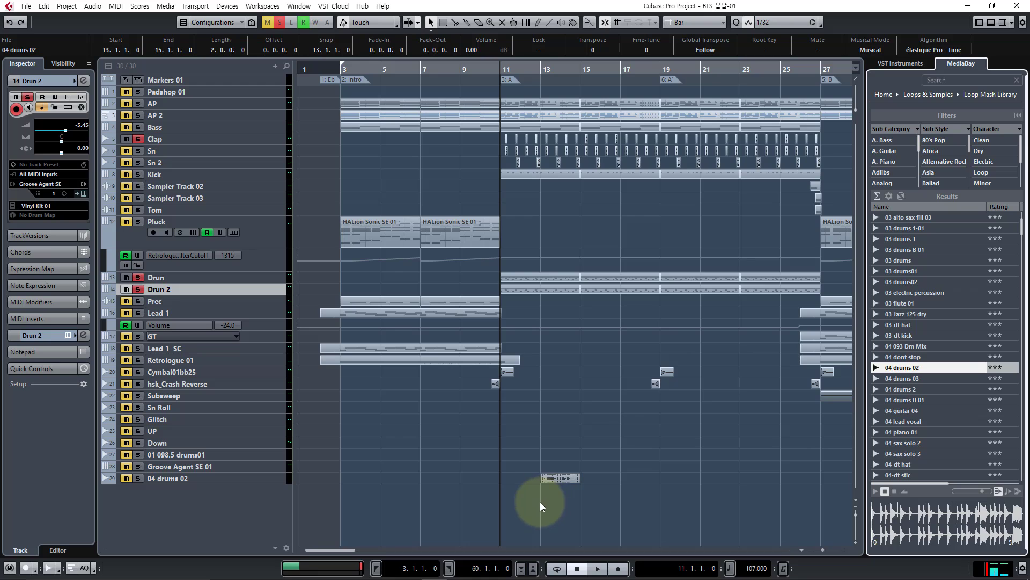
{"action": "key", "text": "6"}
{"action": "left_click", "coordinate": [519, 503]}
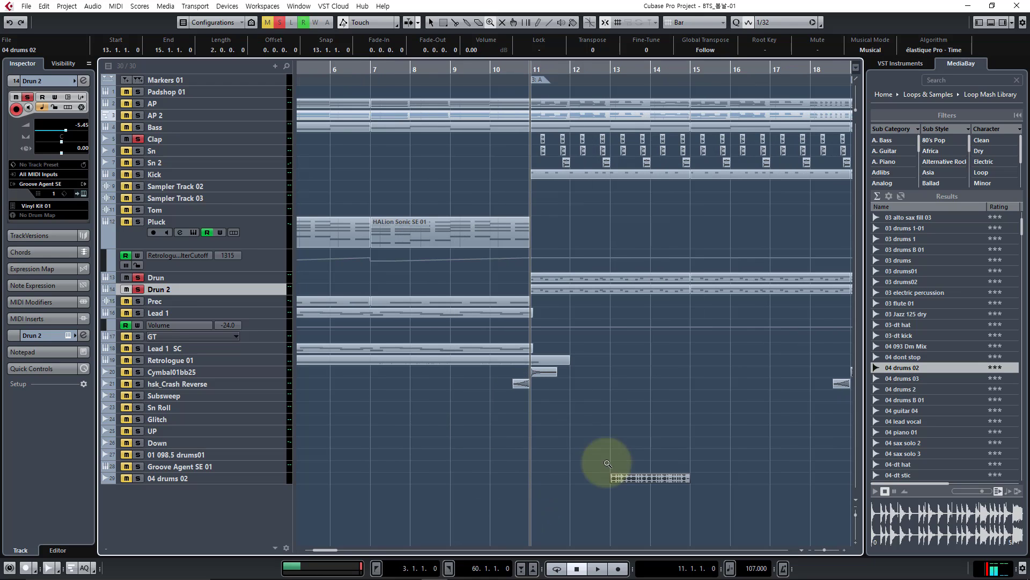
Enlarge the 04 drums 02 track around its loop, solo it, and play it from bar 13
{"action": "left_click_drag", "start_coordinate": [599, 502], "coordinate": [758, 432]}
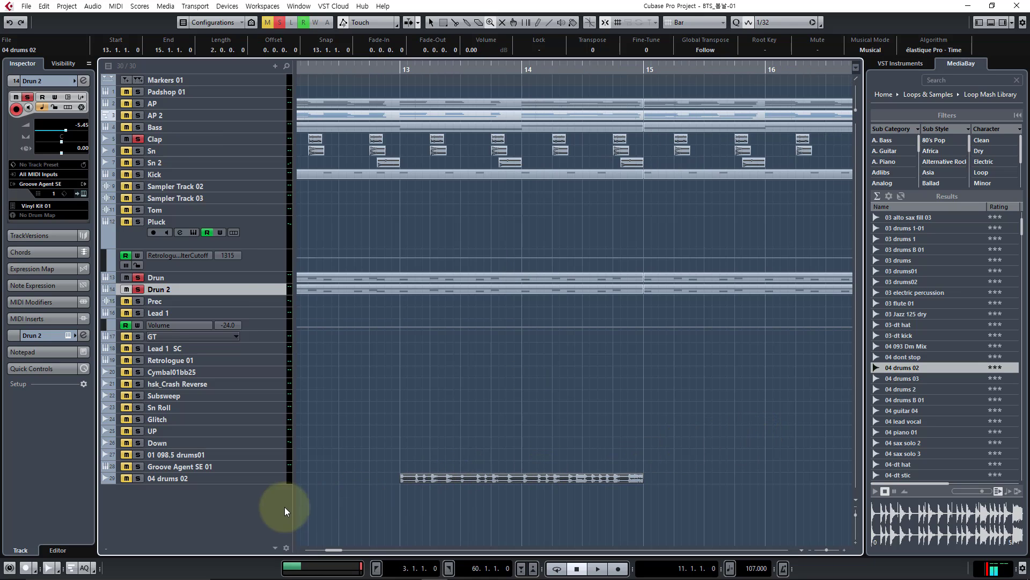
{"action": "left_click", "coordinate": [269, 478]}
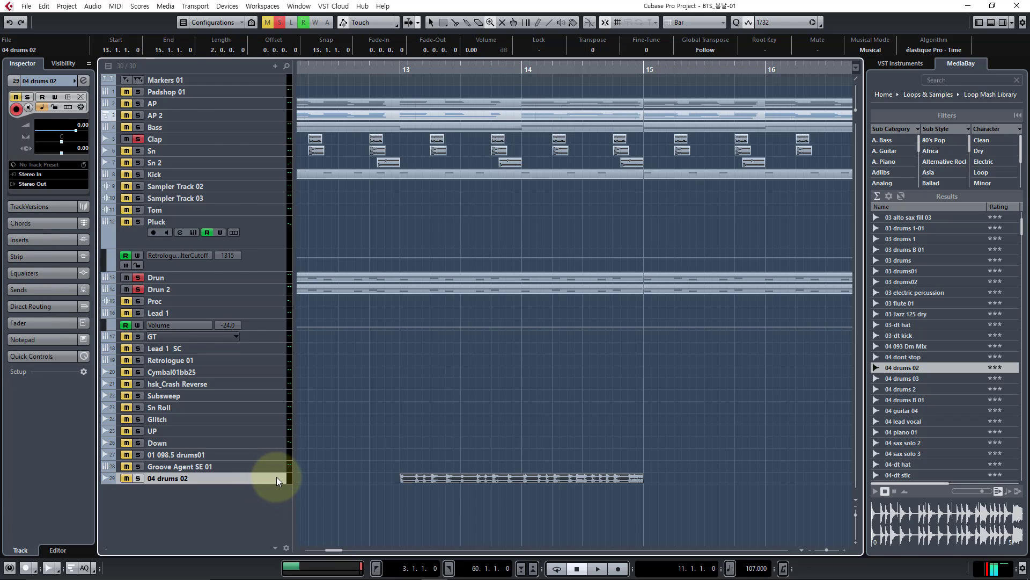
{"action": "key", "text": "z"}
{"action": "key", "text": "1"}
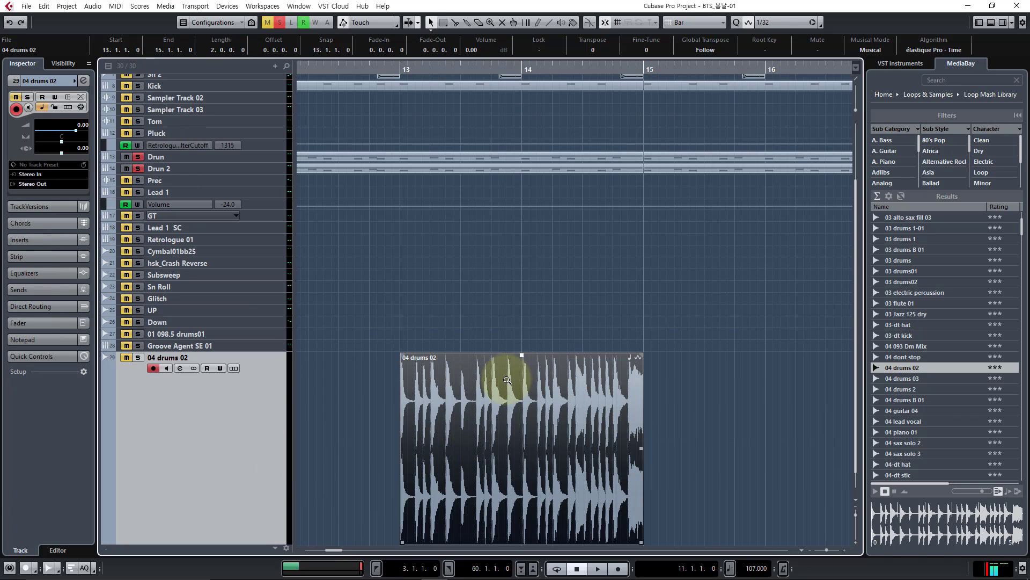
{"action": "left_click_drag", "start_coordinate": [392, 72], "coordinate": [465, 183]}
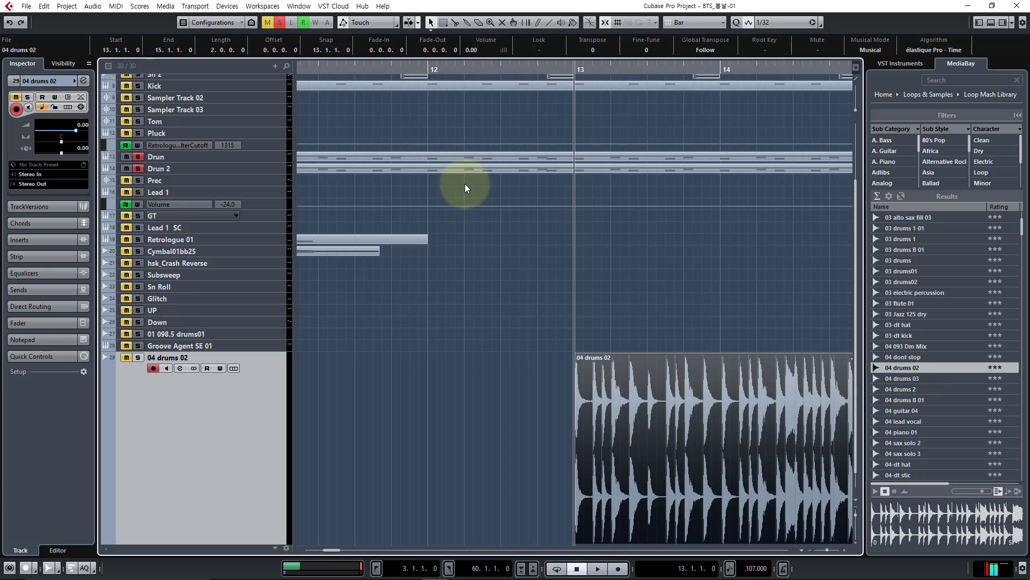
{"action": "left_click", "coordinate": [140, 357]}
{"action": "key", "text": "space"}
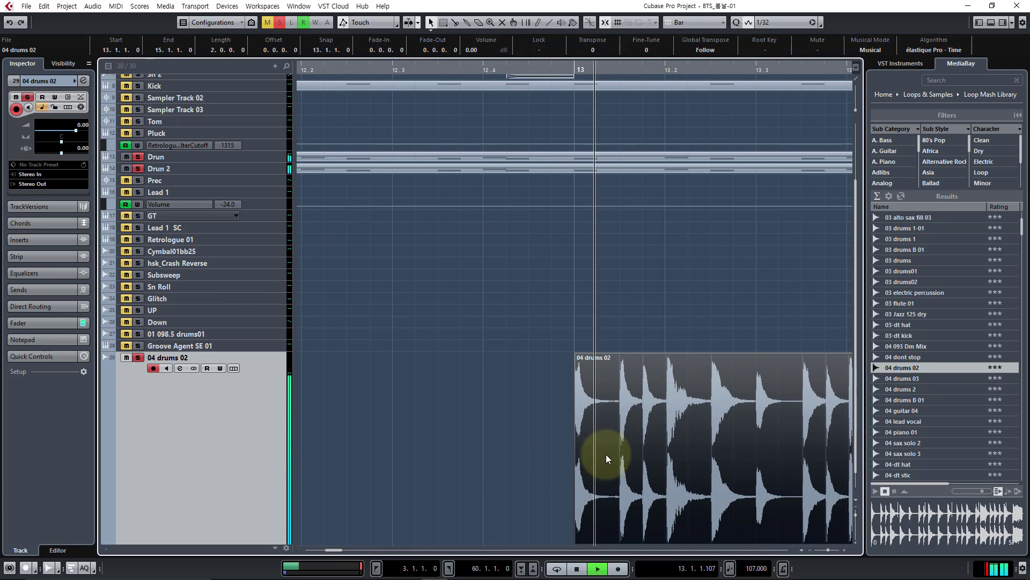
{"action": "key", "text": "space"}
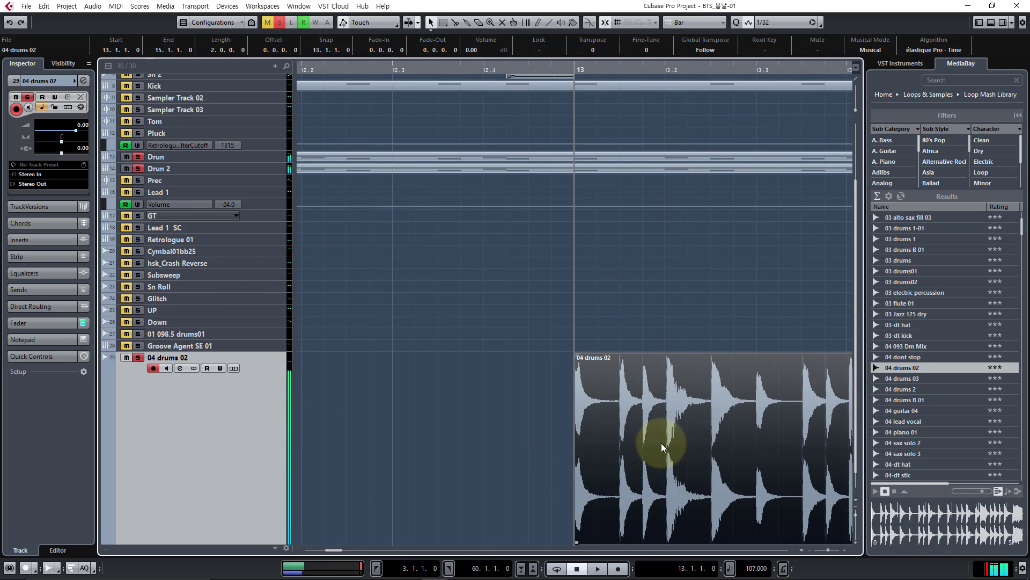
Compare the original 04 drums 02 preview in the MediaBay with the placed loop's playback in the project
{"action": "key", "text": "g"}
{"action": "key", "text": "g"}
{"action": "key", "text": "g"}
{"action": "key", "text": "g"}
{"action": "key", "text": "g"}
{"action": "key", "text": "g"}
{"action": "key", "text": "g"}
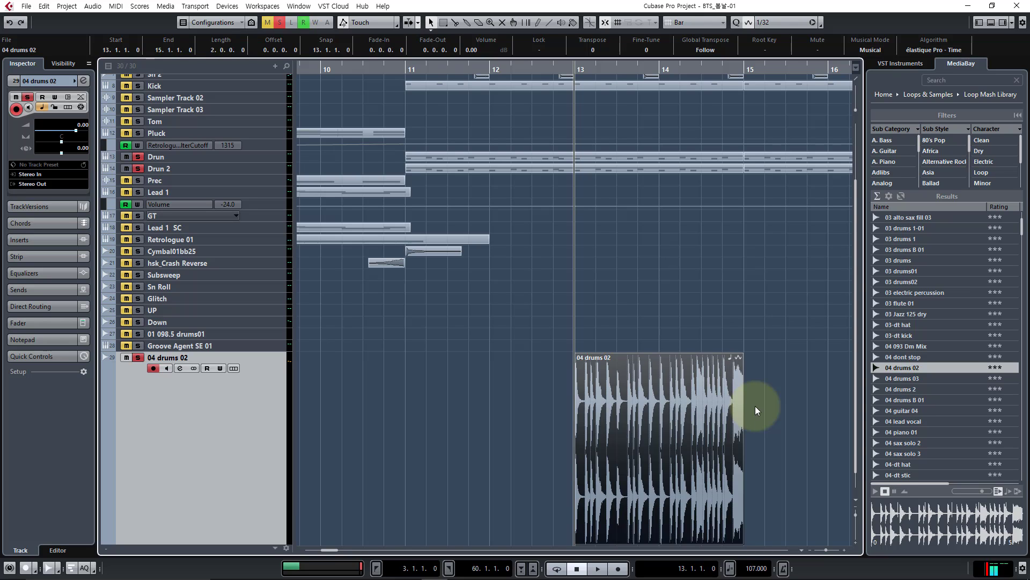
{"action": "left_click", "coordinate": [873, 490]}
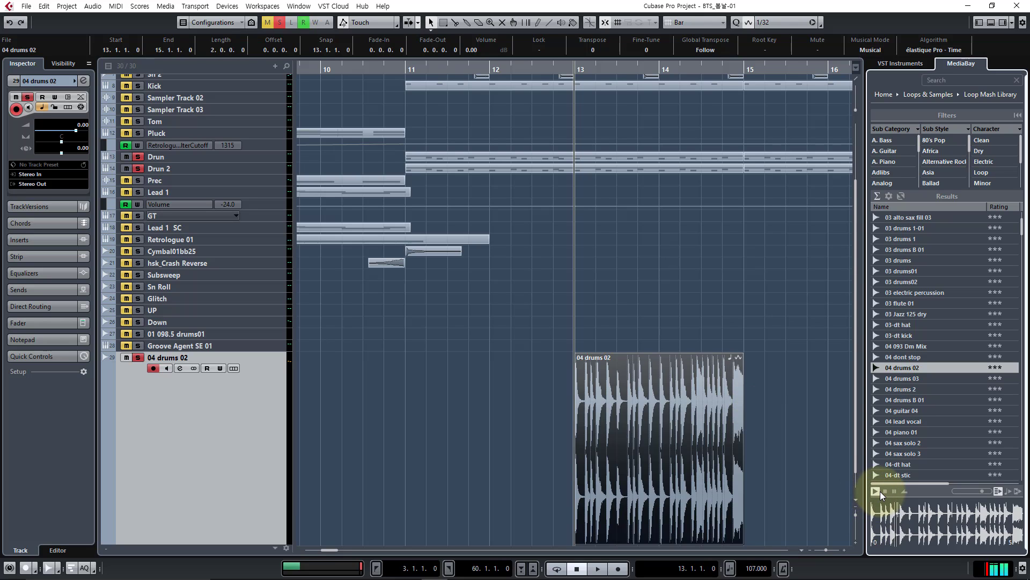
{"action": "key", "text": "space"}
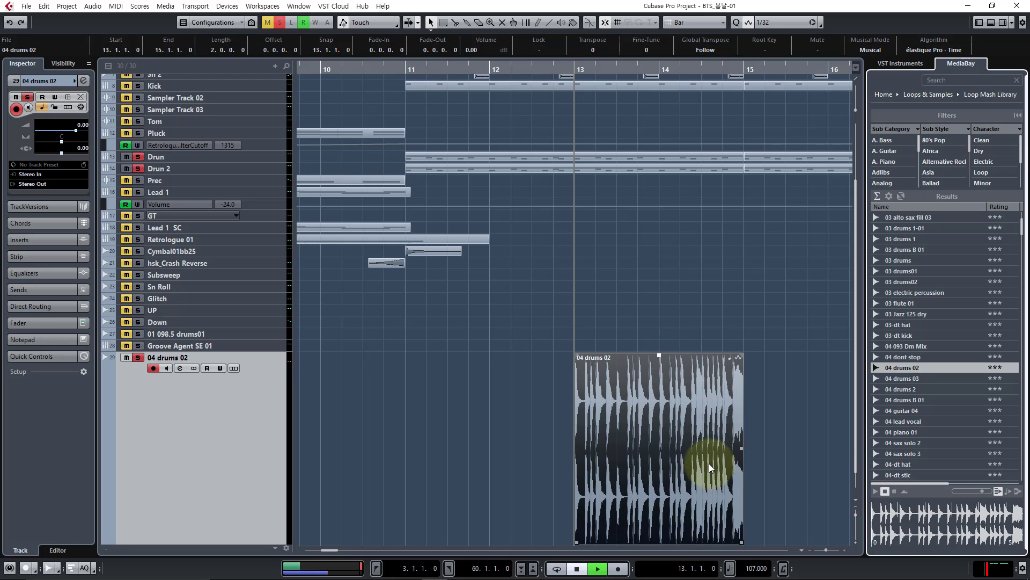
{"action": "key", "text": "space"}
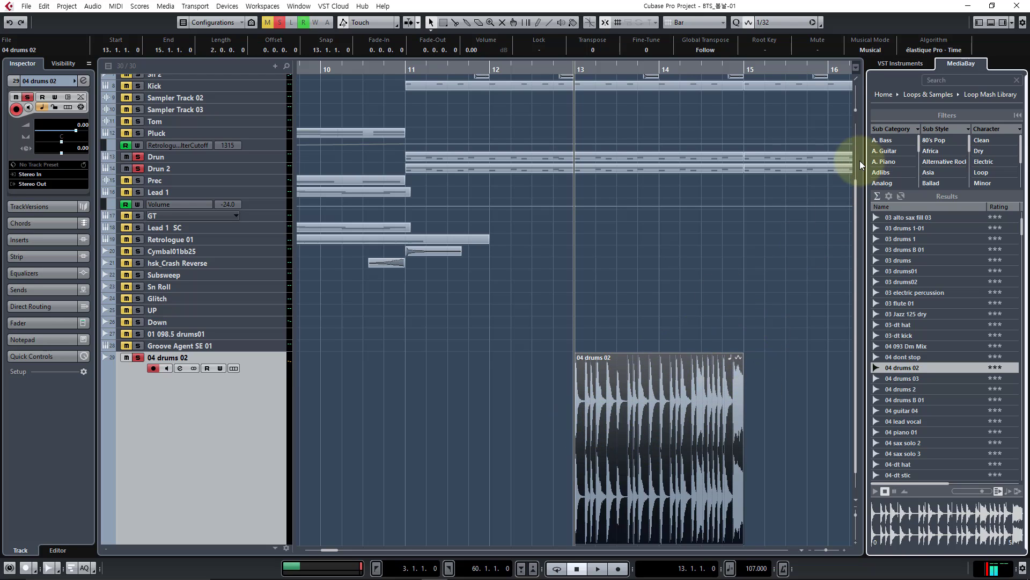
Turn off Musical Mode for the 04 drums 02 event and play it at its original speed from bar 13
{"action": "left_click", "coordinate": [876, 50]}
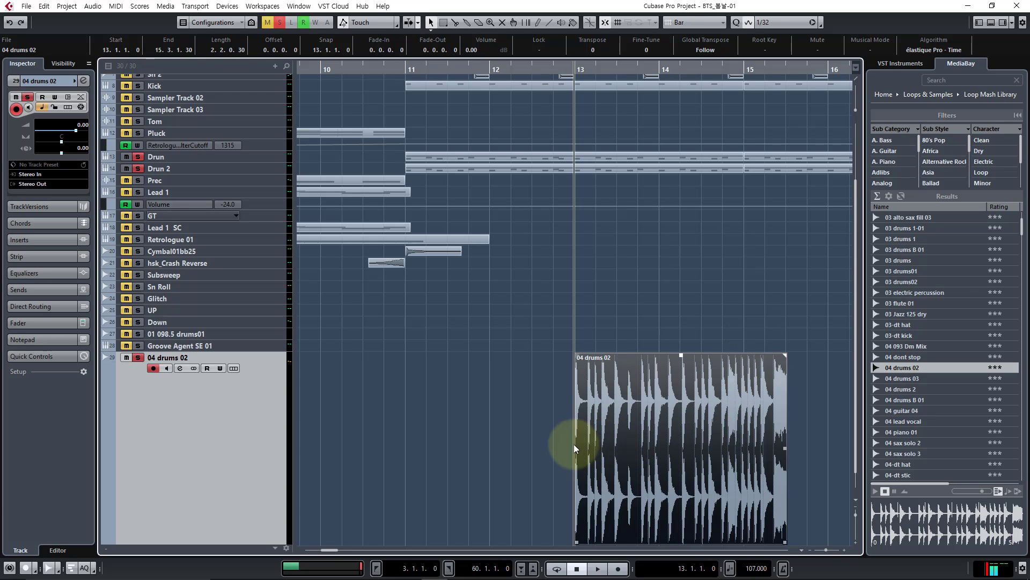
{"action": "key", "text": "h"}
{"action": "key", "text": "h"}
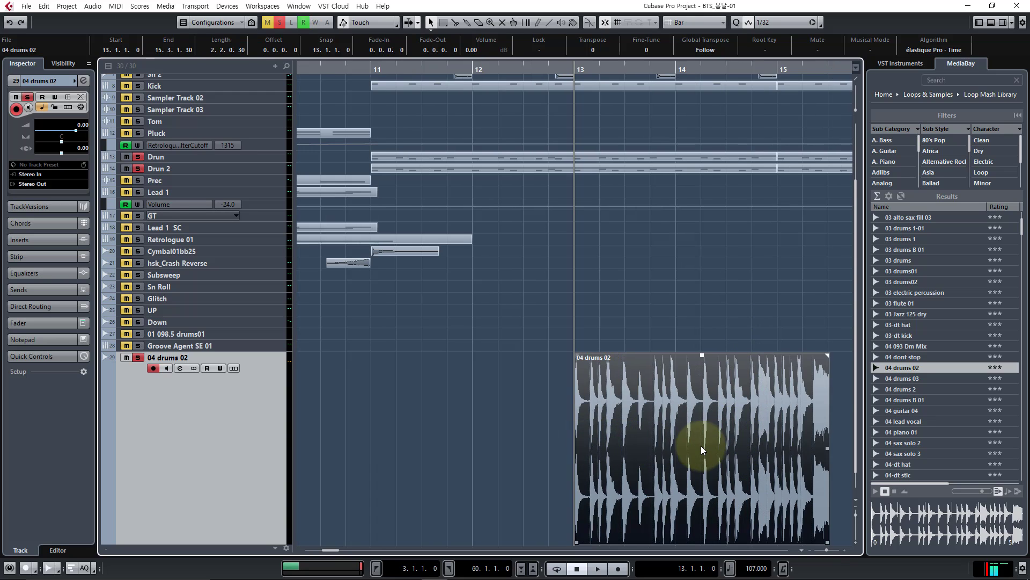
{"action": "key", "text": "space"}
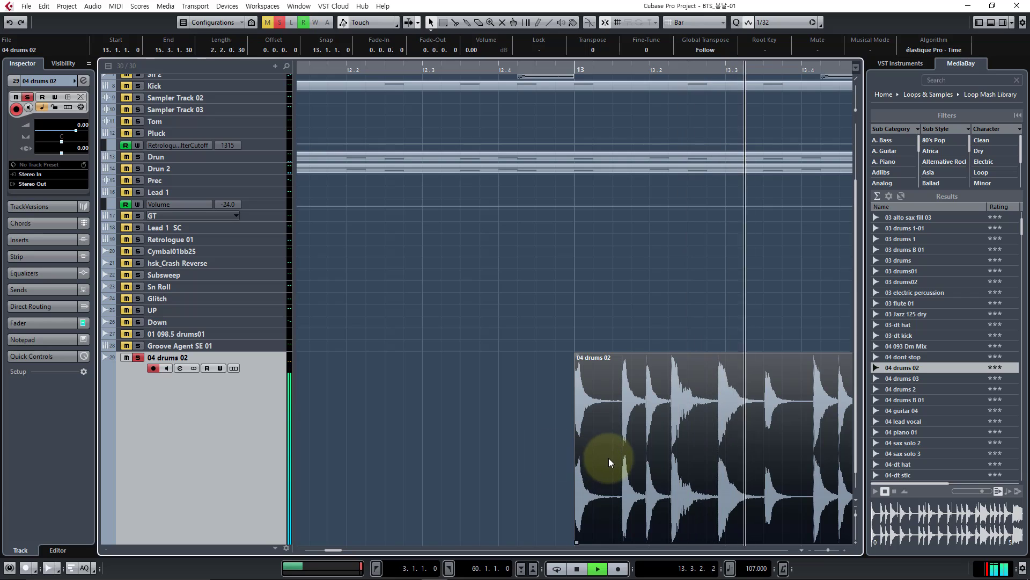
{"action": "key", "text": "space"}
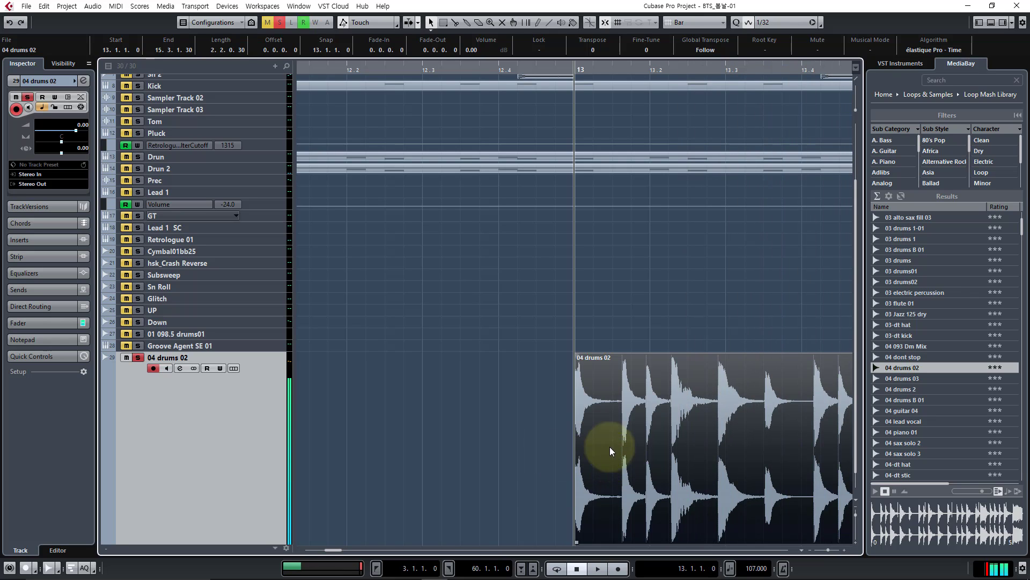
Split the 04 drums 02 event at the start of its second and third hits, at 13.1.3.60 and 13.1.4.92
{"action": "left_click_drag", "start_coordinate": [629, 431], "coordinate": [626, 430]}
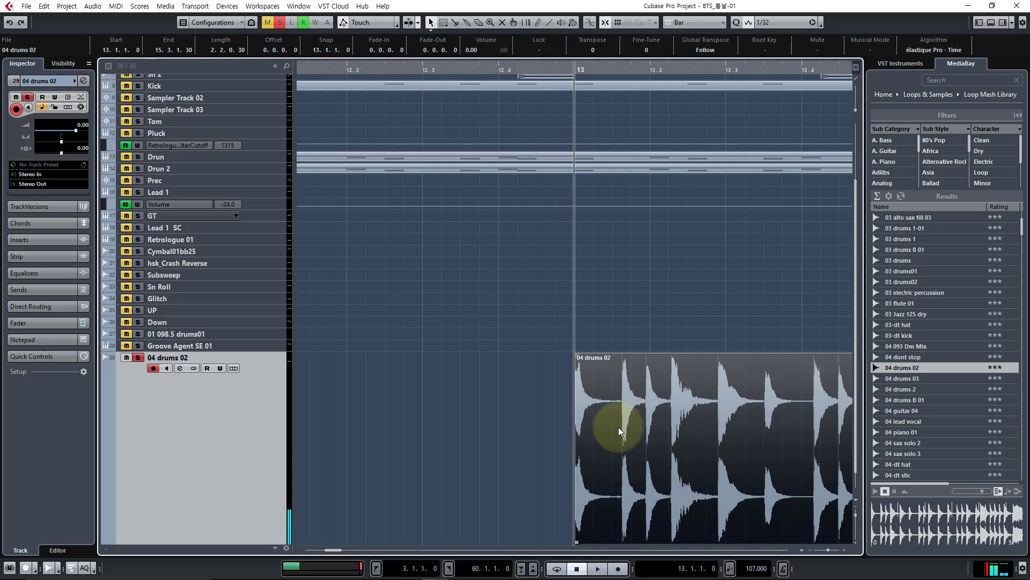
{"action": "key", "text": "h"}
{"action": "key", "text": "h"}
{"action": "key", "text": "h"}
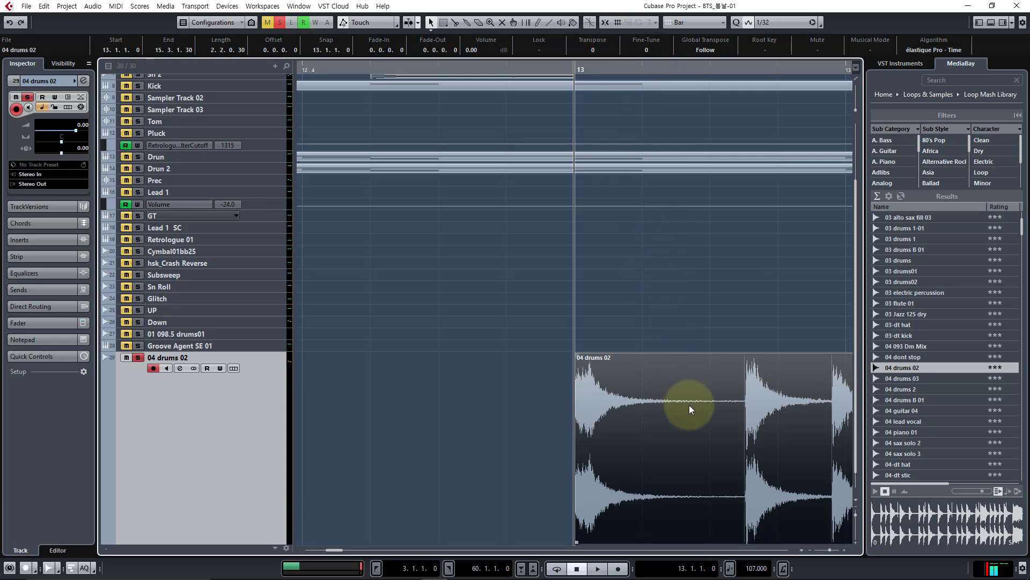
{"action": "key", "text": "3"}
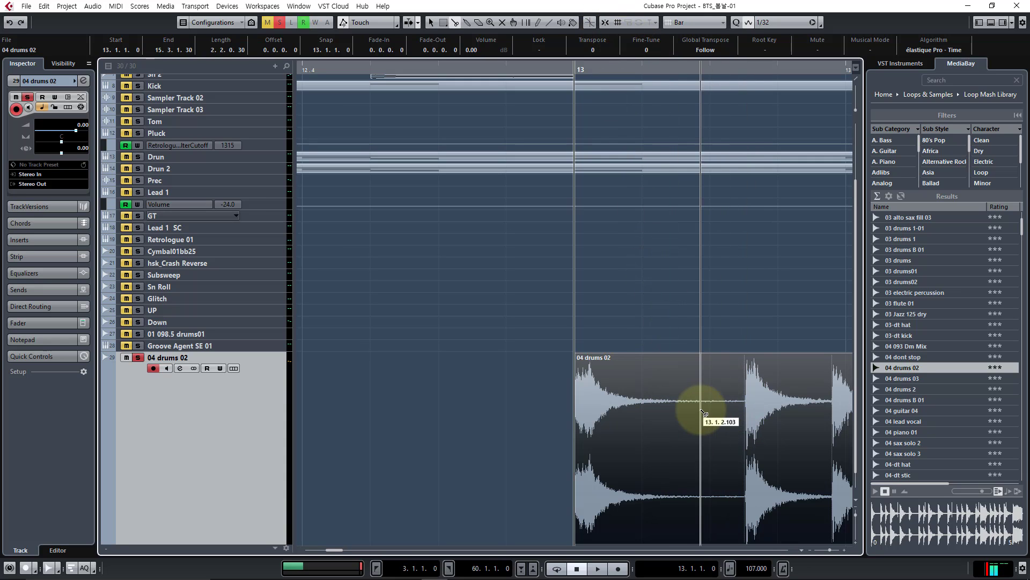
{"action": "left_click", "coordinate": [745, 413]}
{"action": "left_click", "coordinate": [831, 406]}
{"action": "key", "text": "1"}
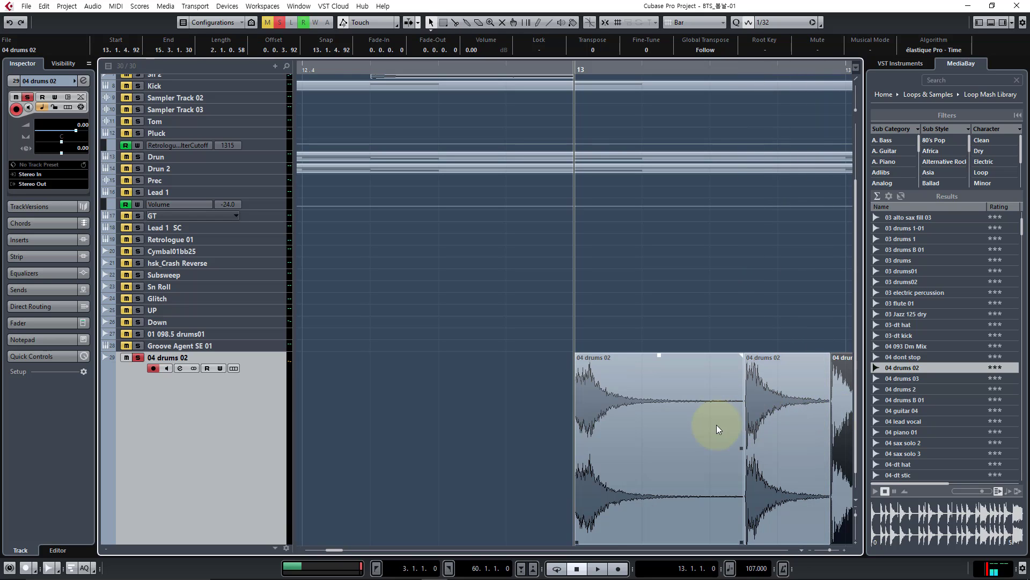
Delete the 04 drums 02 slices before and after the second hit, keeping only that single hit
{"action": "left_click", "coordinate": [717, 424]}
{"action": "key", "text": "Delete"}
{"action": "left_click", "coordinate": [841, 421]}
{"action": "key", "text": "Delete"}
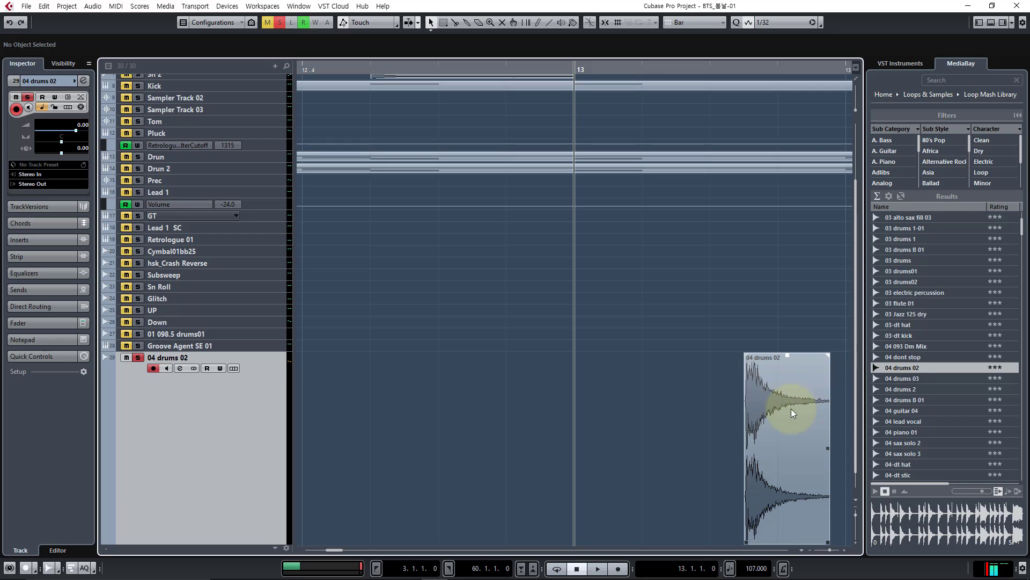
Add a fade-out of about 0.0.0.32 to the isolated drum hit and audition it from just before its start
{"action": "left_click_drag", "start_coordinate": [829, 356], "coordinate": [810, 343]}
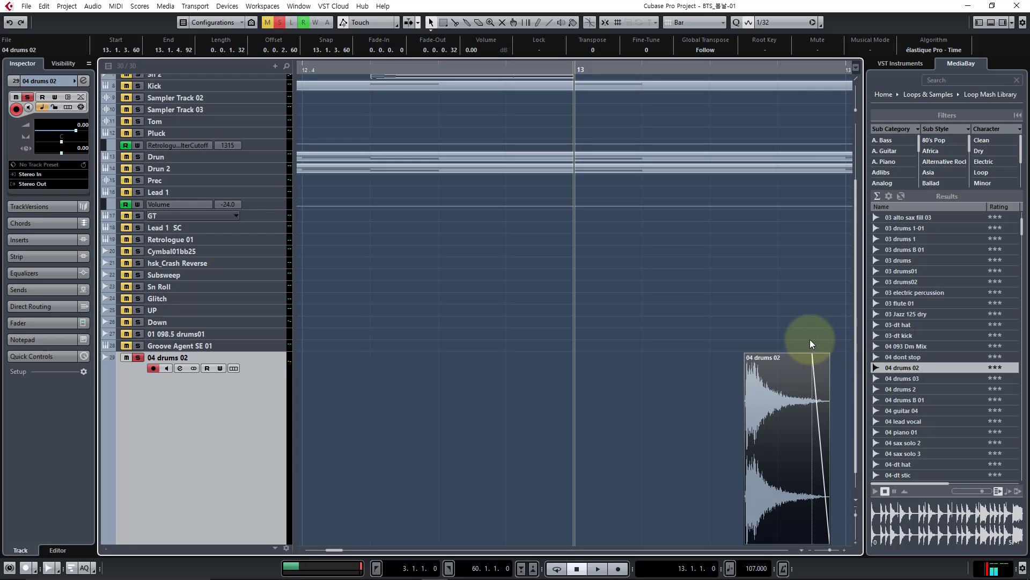
{"action": "left_click", "coordinate": [720, 67]}
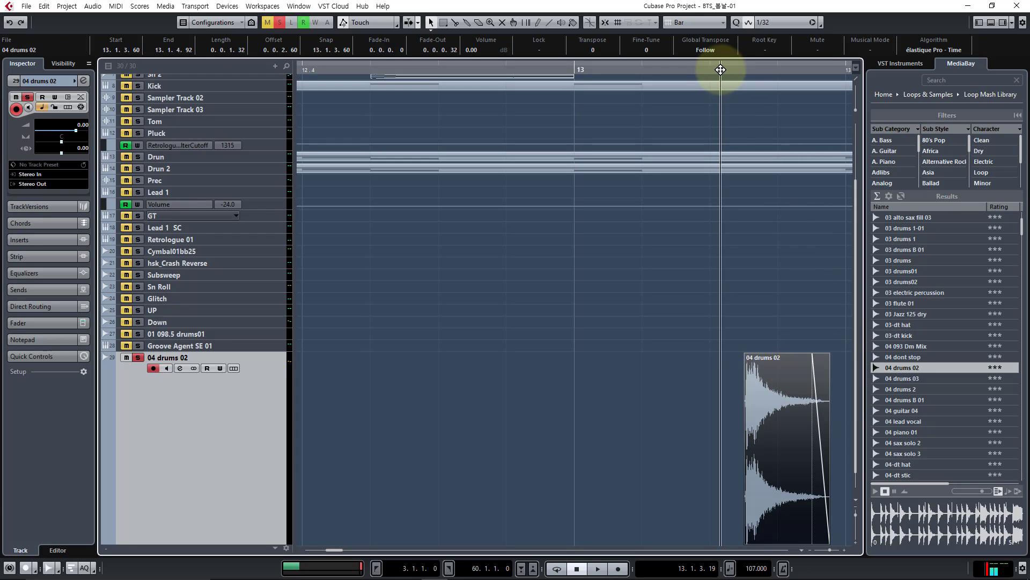
{"action": "key", "text": "space"}
{"action": "key", "text": "space"}
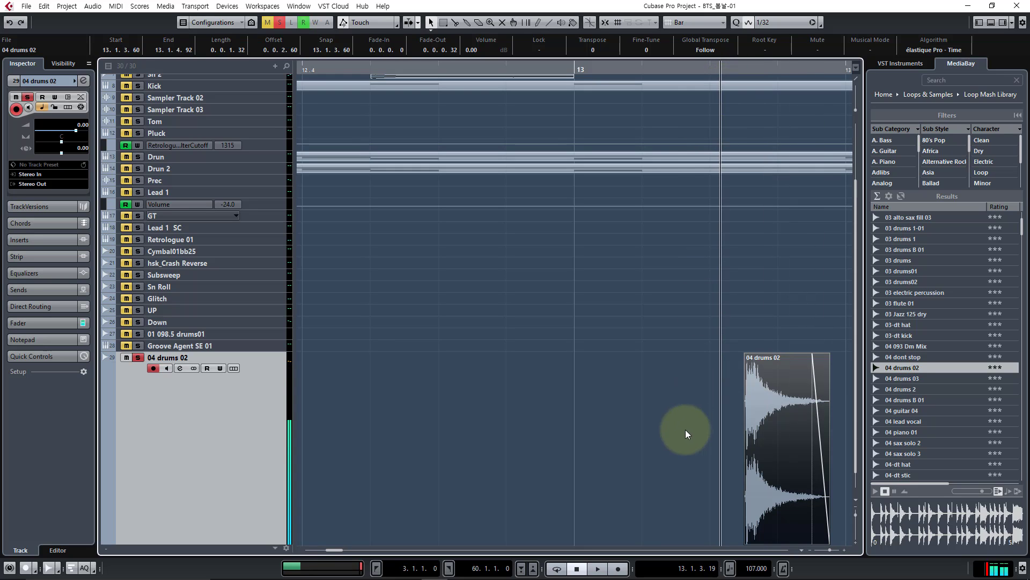
Remove the 04 drums 02 track from the project
{"action": "key", "text": "g"}
{"action": "key", "text": "g"}
{"action": "key", "text": "g"}
{"action": "key", "text": "g"}
{"action": "key", "text": "g"}
{"action": "key", "text": "g"}
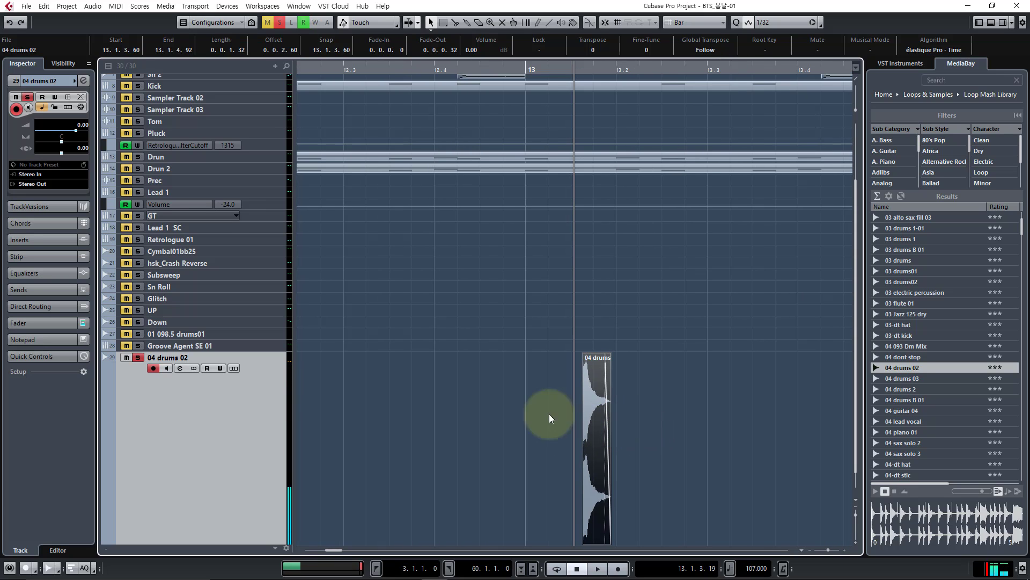
{"action": "right_click", "coordinate": [229, 441]}
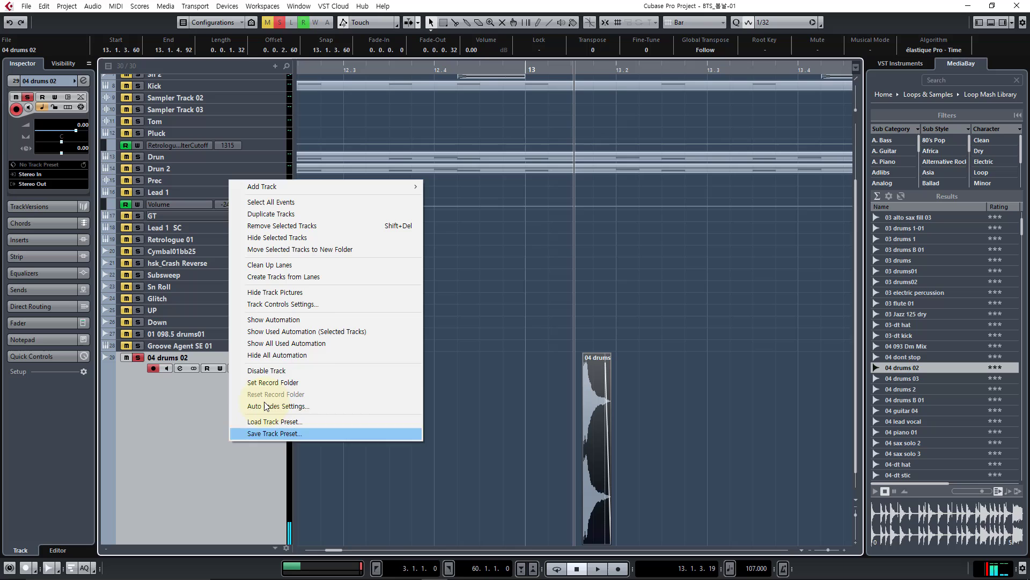
{"action": "left_click", "coordinate": [381, 225]}
Solo the Clap, Sn, Kick, Drun and Drun 2 tracks together
{"action": "key", "text": "g"}
{"action": "key", "text": "g"}
{"action": "key", "text": "g"}
{"action": "key", "text": "g"}
{"action": "key", "text": "g"}
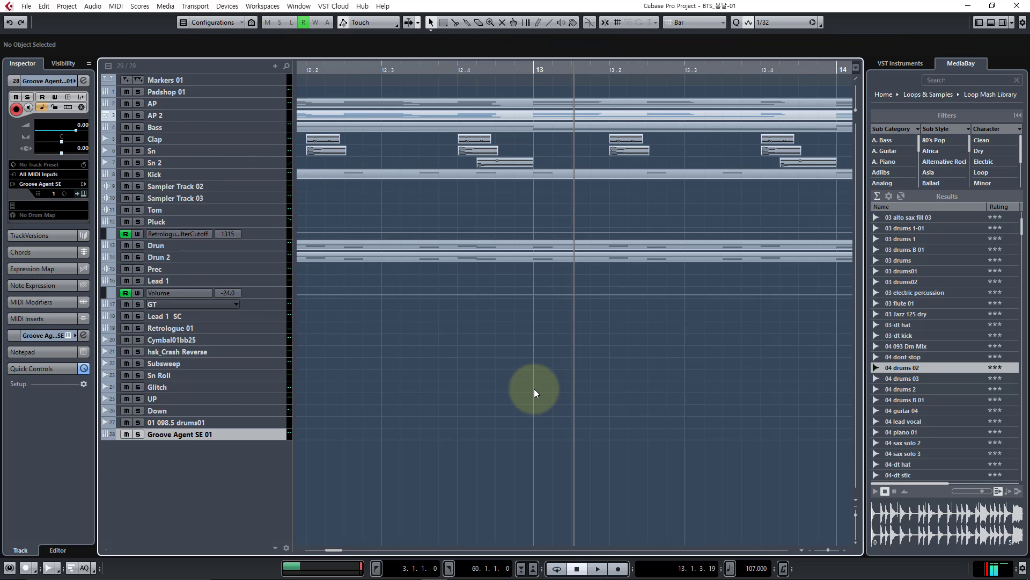
{"action": "key", "text": "g"}
{"action": "key", "text": "g"}
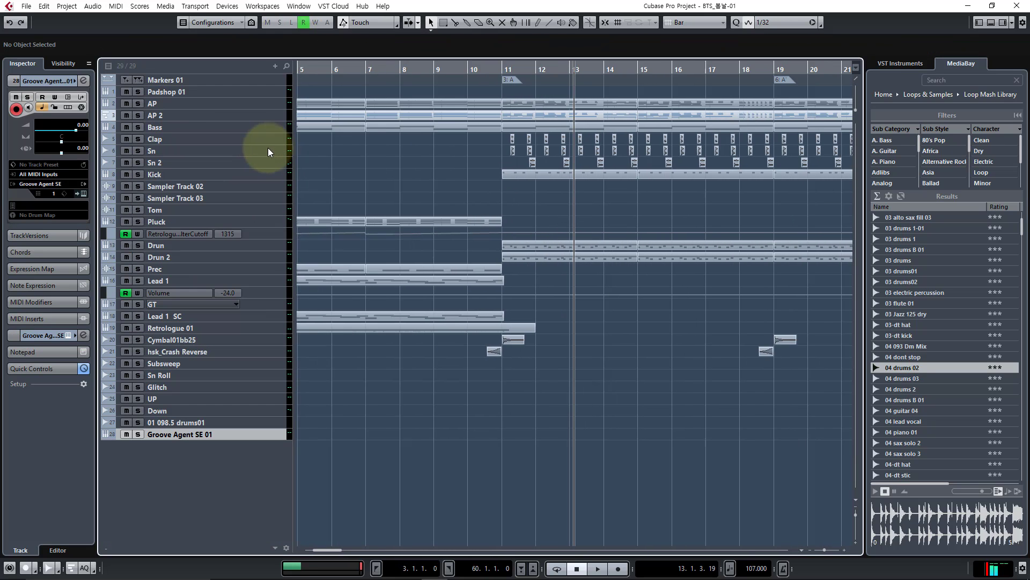
{"action": "left_click", "coordinate": [138, 139]}
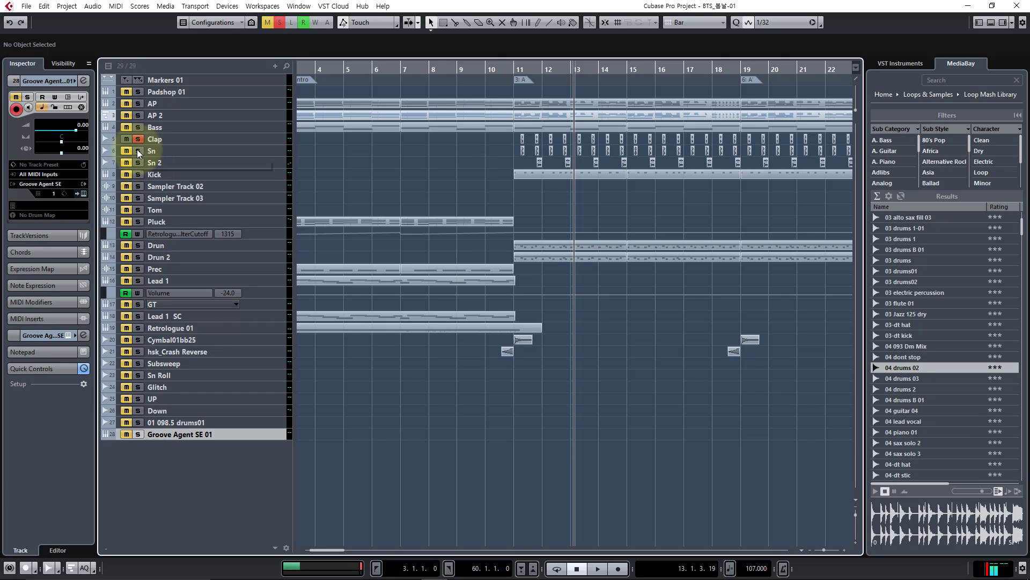
{"action": "left_click", "coordinate": [138, 150]}
{"action": "left_click", "coordinate": [138, 174]}
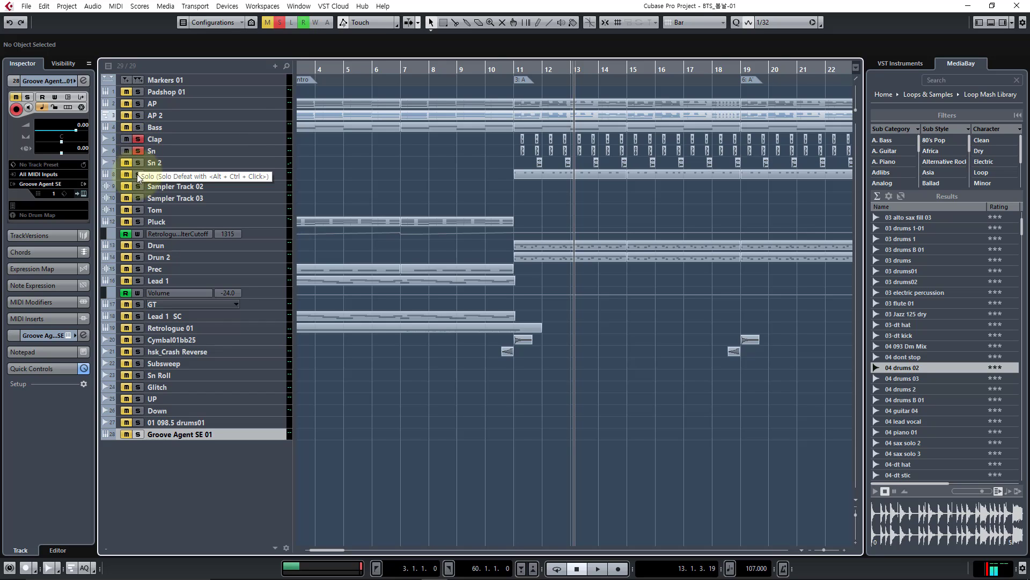
{"action": "left_click", "coordinate": [138, 246]}
{"action": "left_click", "coordinate": [138, 257]}
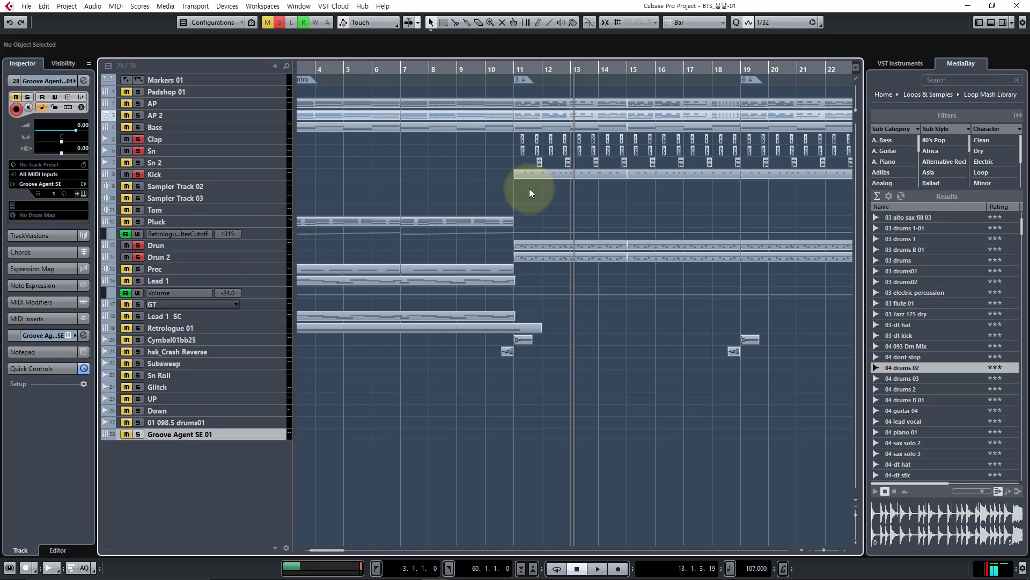
Play the soloed drum tracks from bar 11, add Sn 2 to the solo group, and play the combination again
{"action": "left_click", "coordinate": [513, 69]}
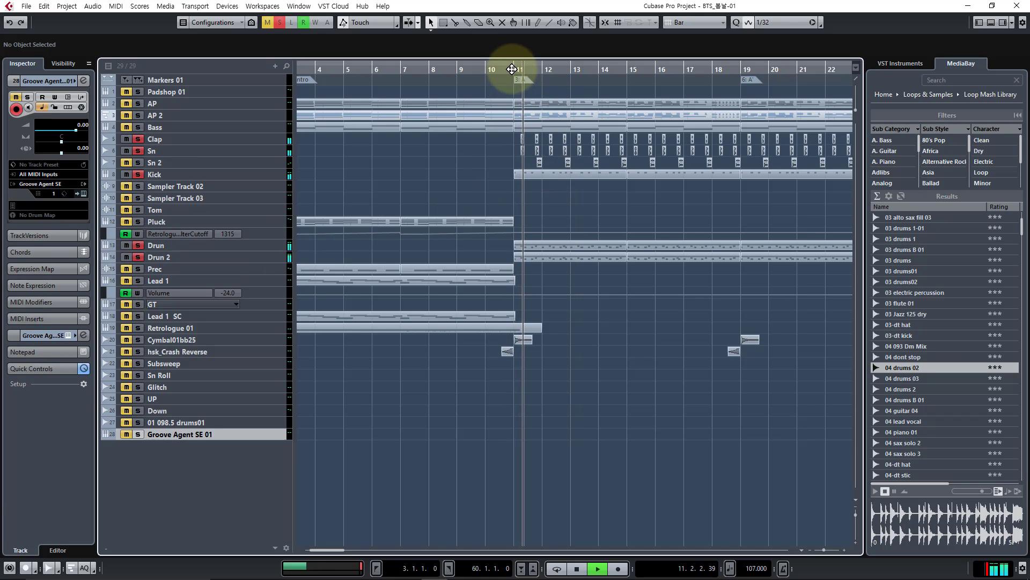
{"action": "key", "text": "h"}
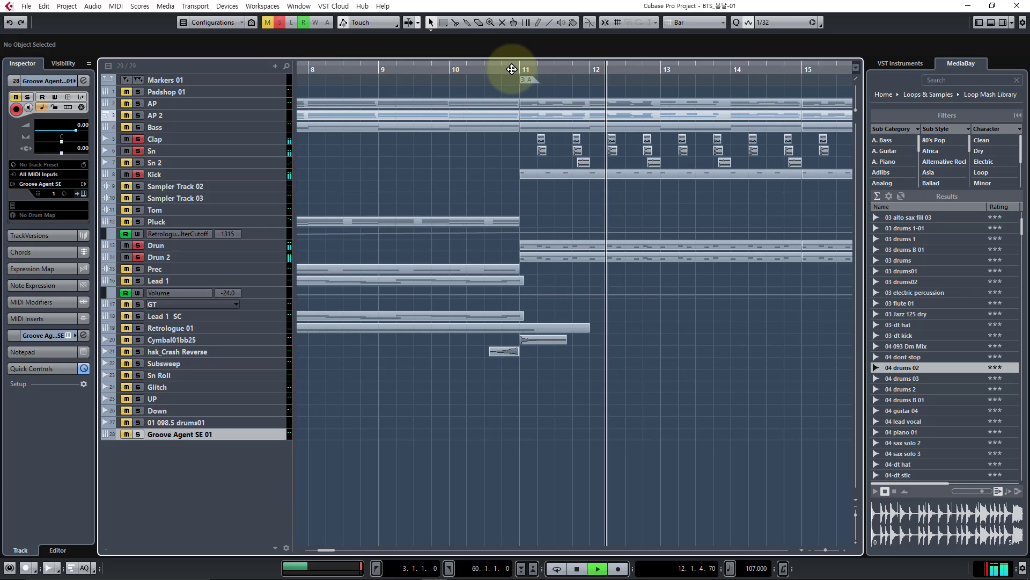
{"action": "key", "text": "h"}
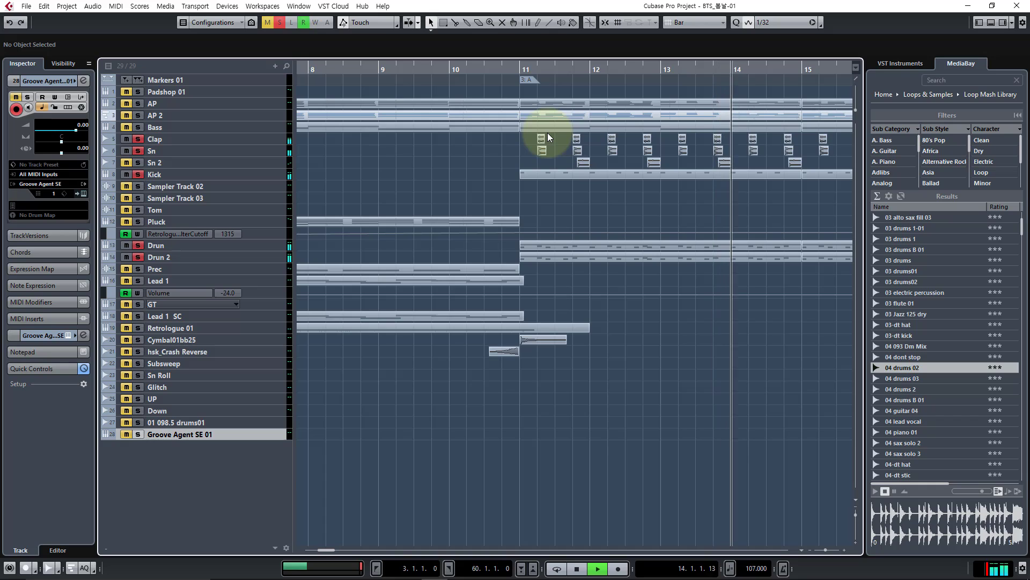
{"action": "key", "text": "space"}
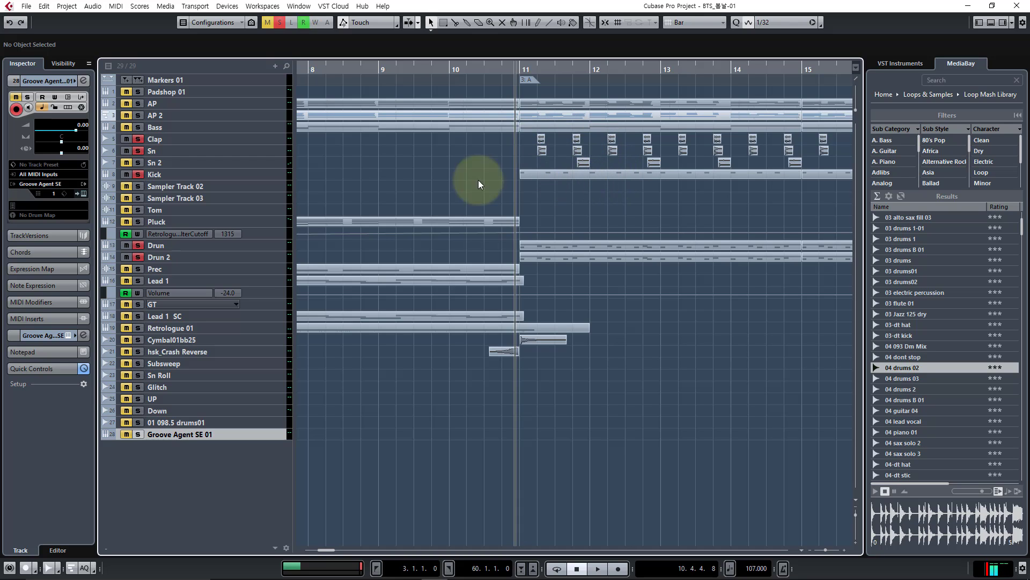
{"action": "key", "text": "space"}
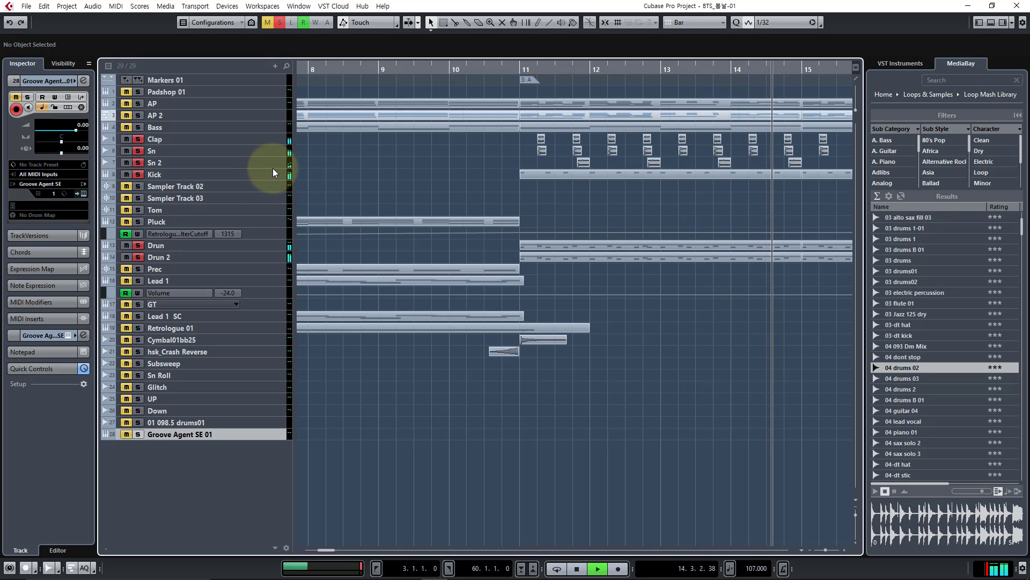
{"action": "key", "text": "space"}
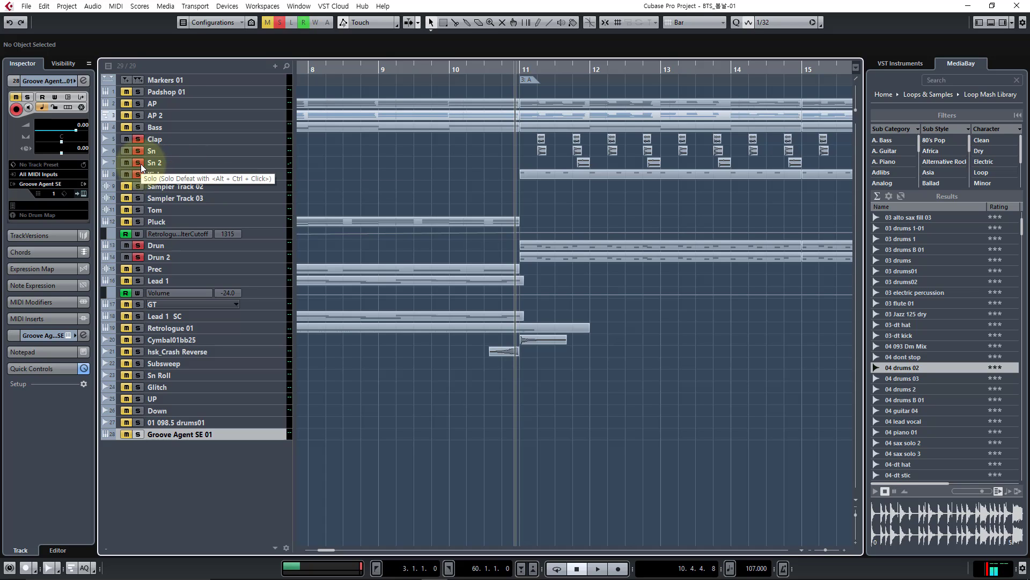
Compare the soloed drum groove without and with the Sn 2 track by toggling its solo and replaying from bar 11
{"action": "left_click", "coordinate": [140, 164]}
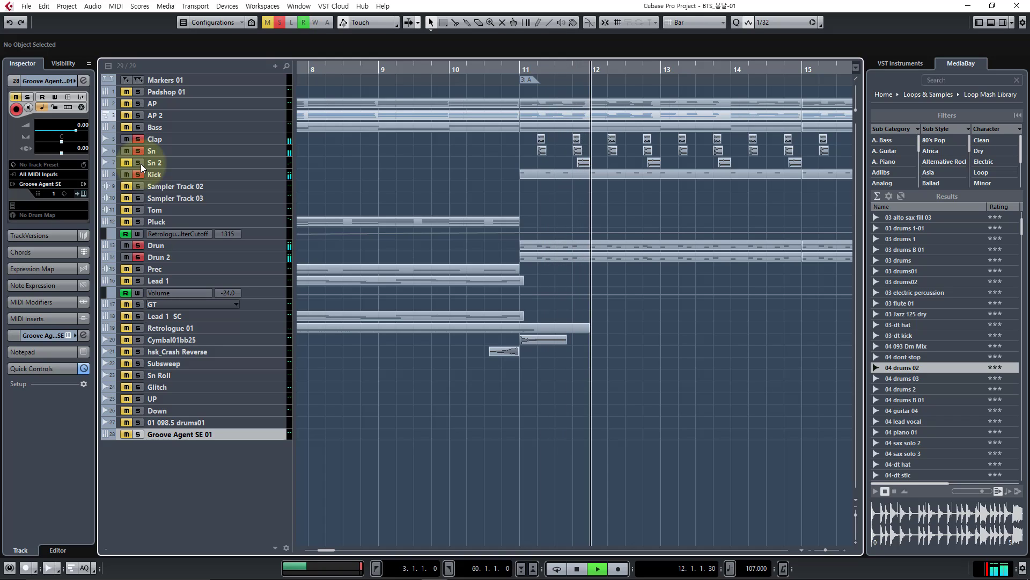
{"action": "left_click", "coordinate": [604, 202]}
{"action": "key", "text": "space"}
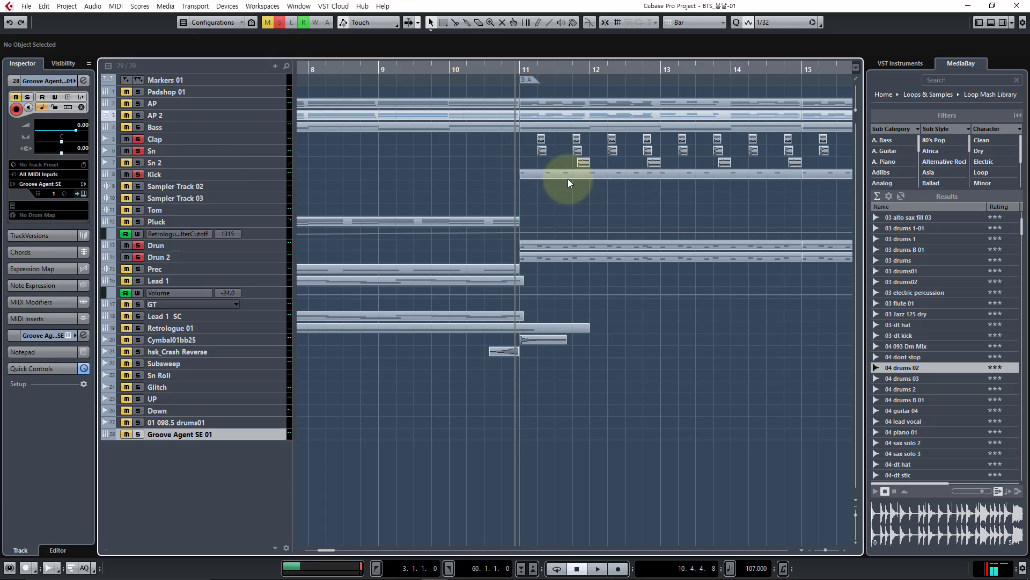
{"action": "left_click", "coordinate": [138, 162]}
{"action": "key", "text": "space"}
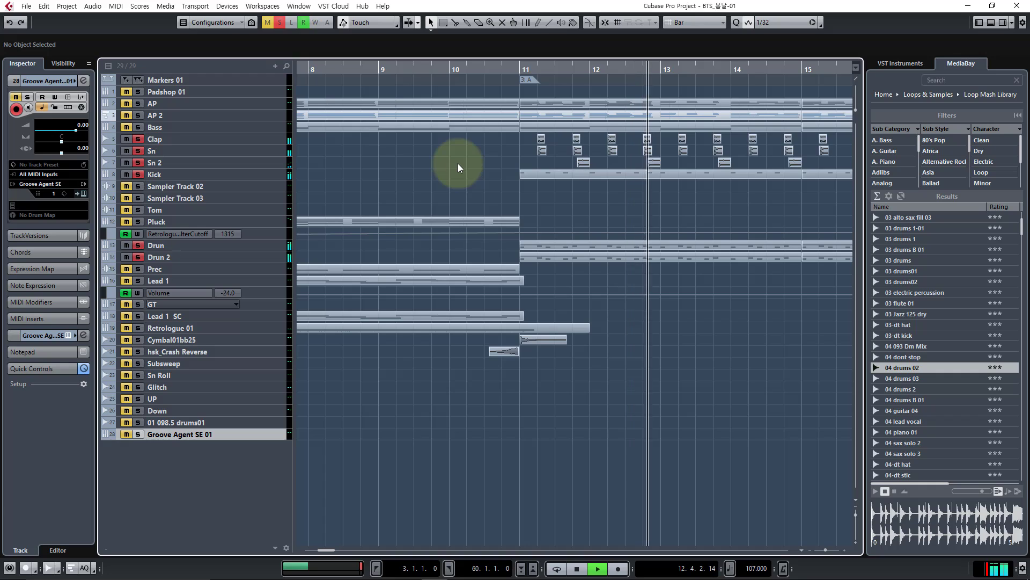
{"action": "key", "text": "space"}
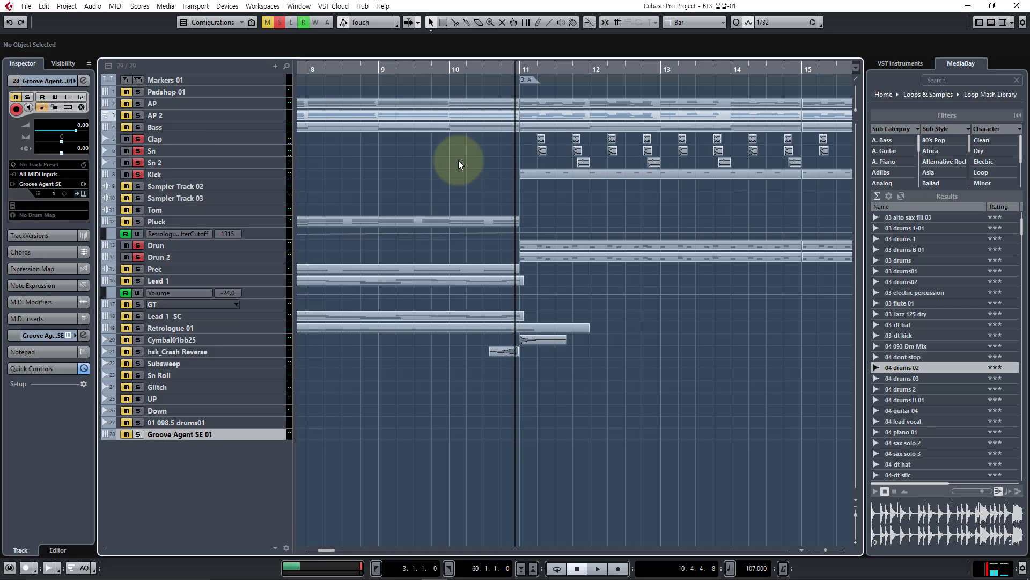
Solo the Sn Roll track as well and play the snare roll from just before bar 31 into the C section
{"action": "key", "text": "g"}
{"action": "key", "text": "g"}
{"action": "key", "text": "g"}
{"action": "key", "text": "g"}
{"action": "key", "text": "g"}
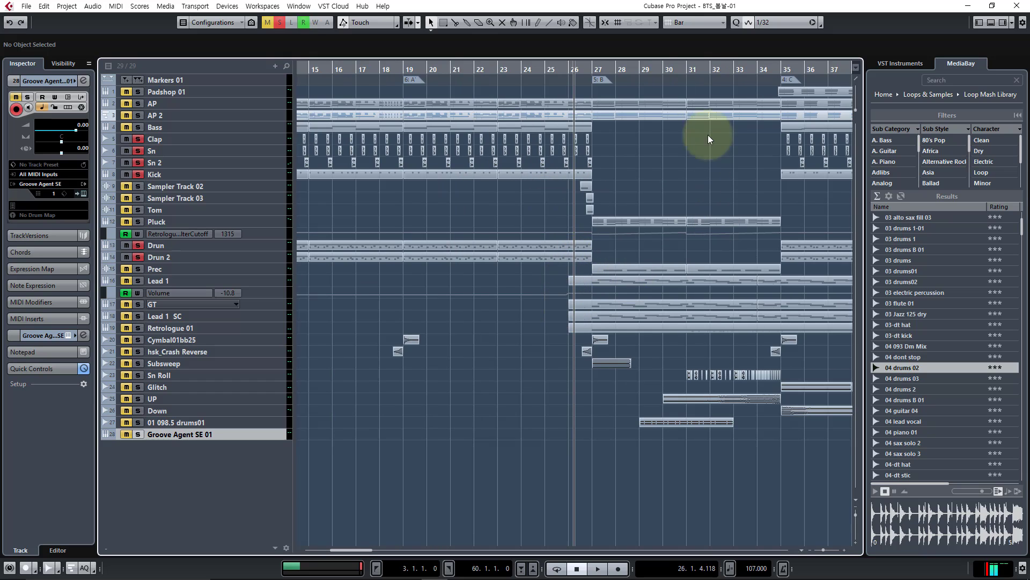
{"action": "left_click", "coordinate": [699, 69]}
{"action": "left_click", "coordinate": [683, 70]}
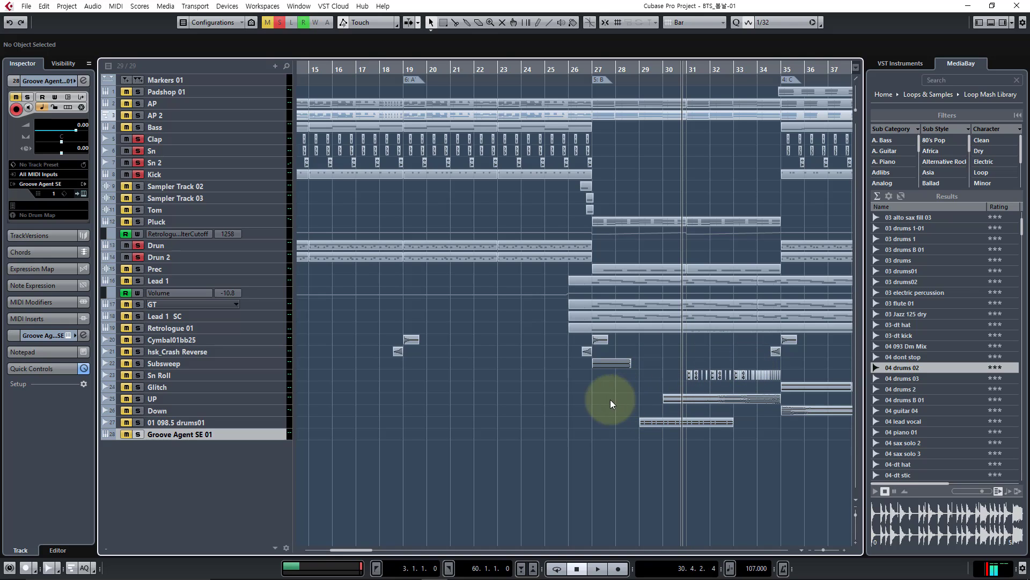
{"action": "key", "text": "space"}
{"action": "left_click", "coordinate": [137, 375]}
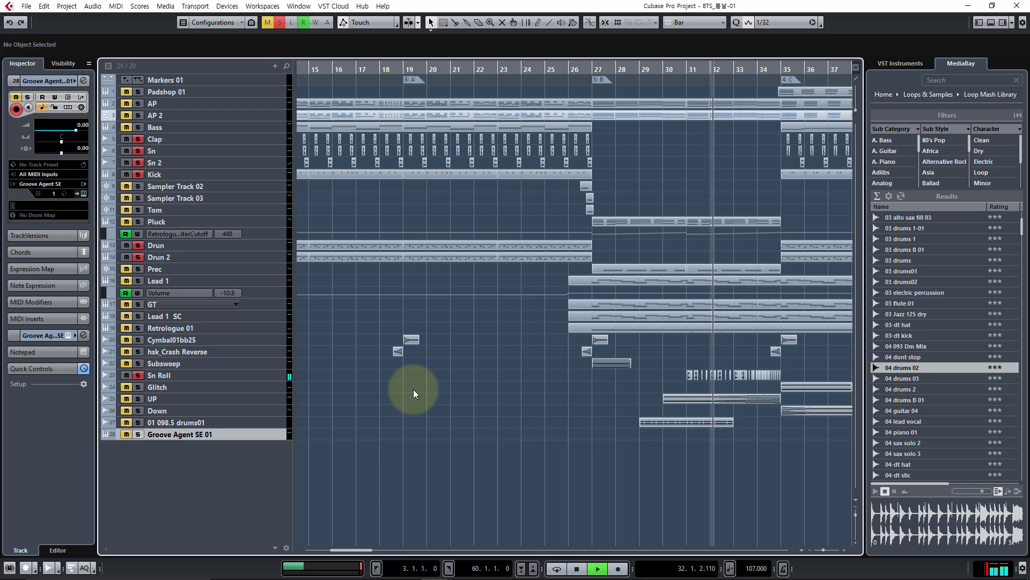
{"action": "key", "text": "h"}
{"action": "key", "text": "h"}
{"action": "key", "text": "h"}
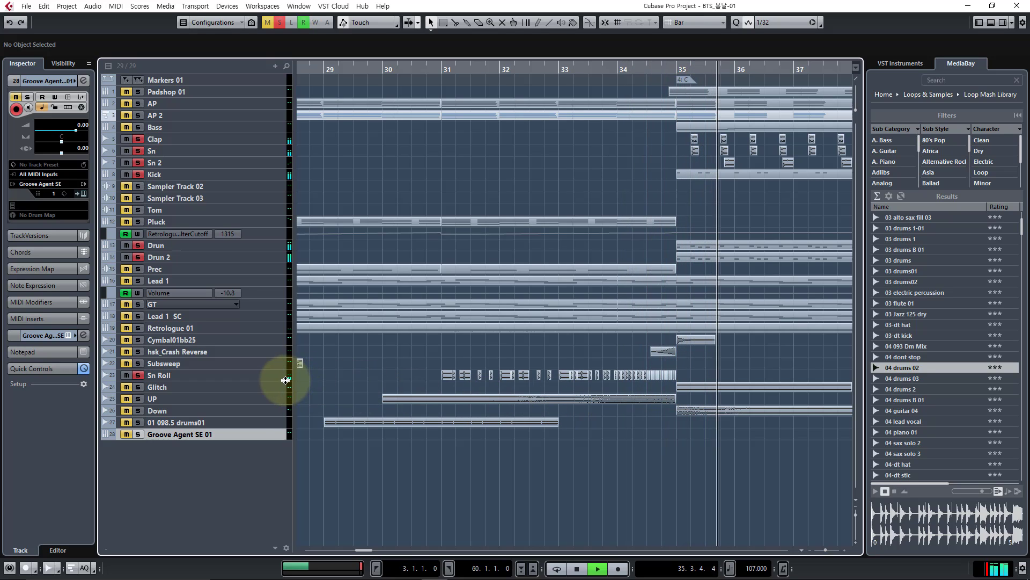
{"action": "key", "text": "space"}
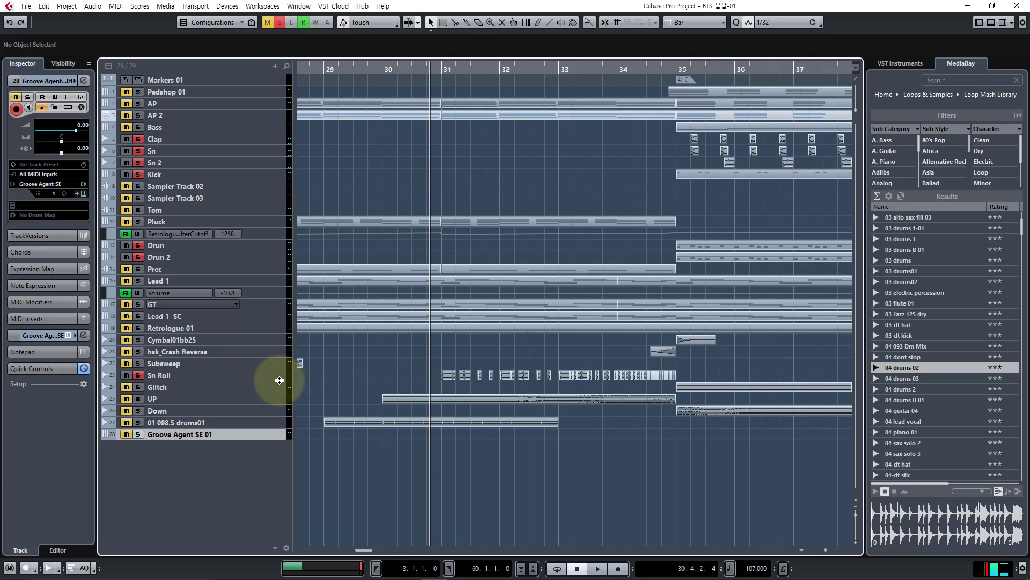
Increase the height of the Sn Roll track and magnify its audio events around bar 31
{"action": "left_click_drag", "start_coordinate": [279, 380], "coordinate": [368, 416]}
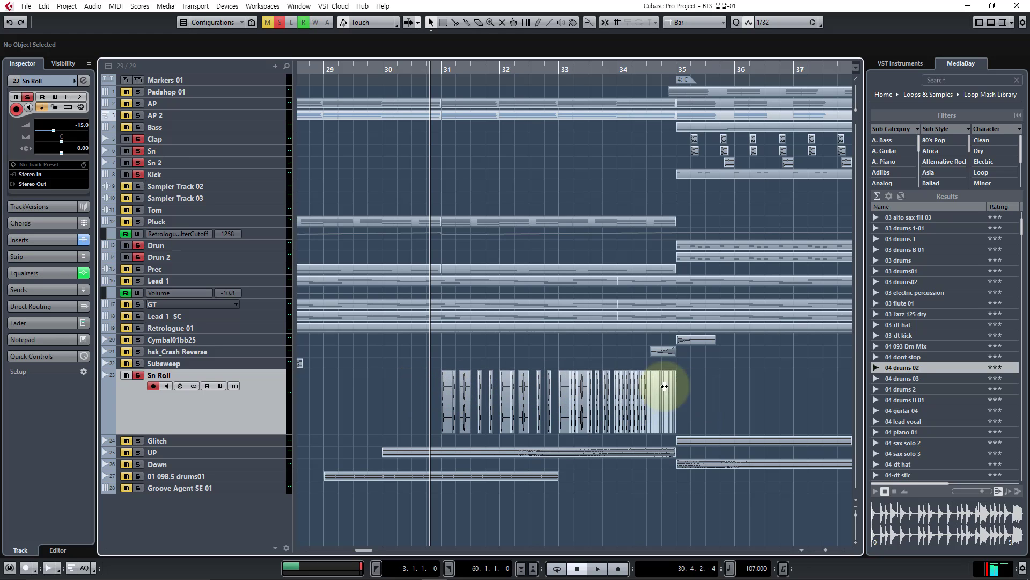
{"action": "key", "text": "h"}
{"action": "key", "text": "h"}
{"action": "key", "text": "h"}
{"action": "key", "text": "h"}
{"action": "key", "text": "h"}
{"action": "key", "text": "h"}
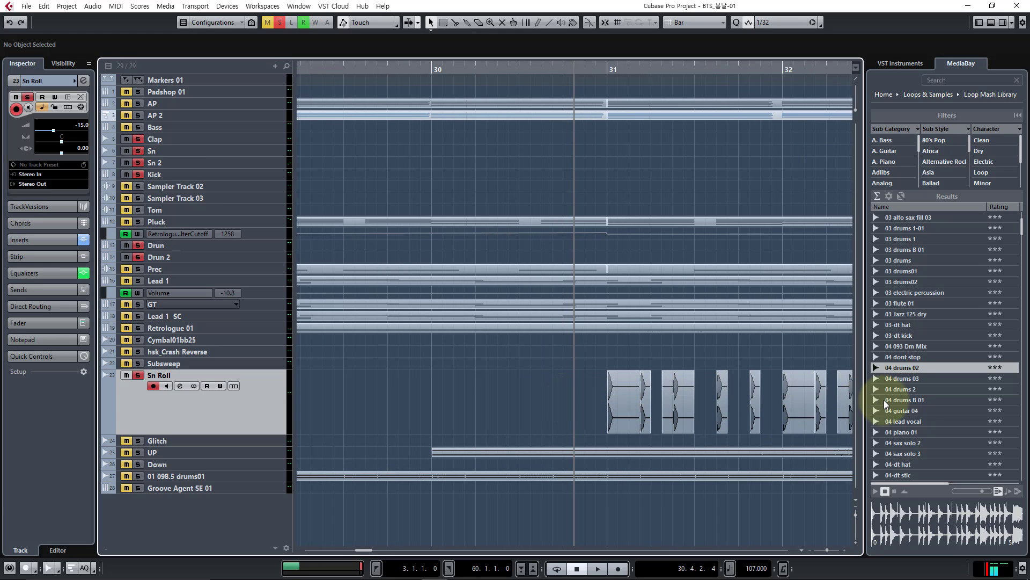
Play the second half of the snare roll from just before bar 33 until bar 35
{"action": "key", "text": "g"}
{"action": "key", "text": "g"}
{"action": "key", "text": "g"}
{"action": "key", "text": "g"}
{"action": "key", "text": "g"}
{"action": "key", "text": "g"}
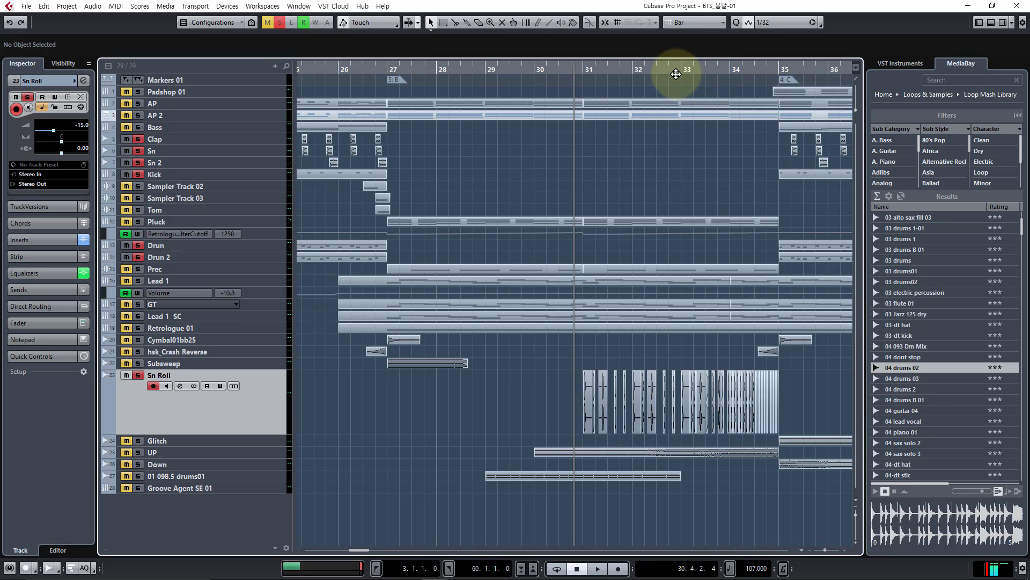
{"action": "left_click", "coordinate": [676, 74]}
{"action": "key", "text": "space"}
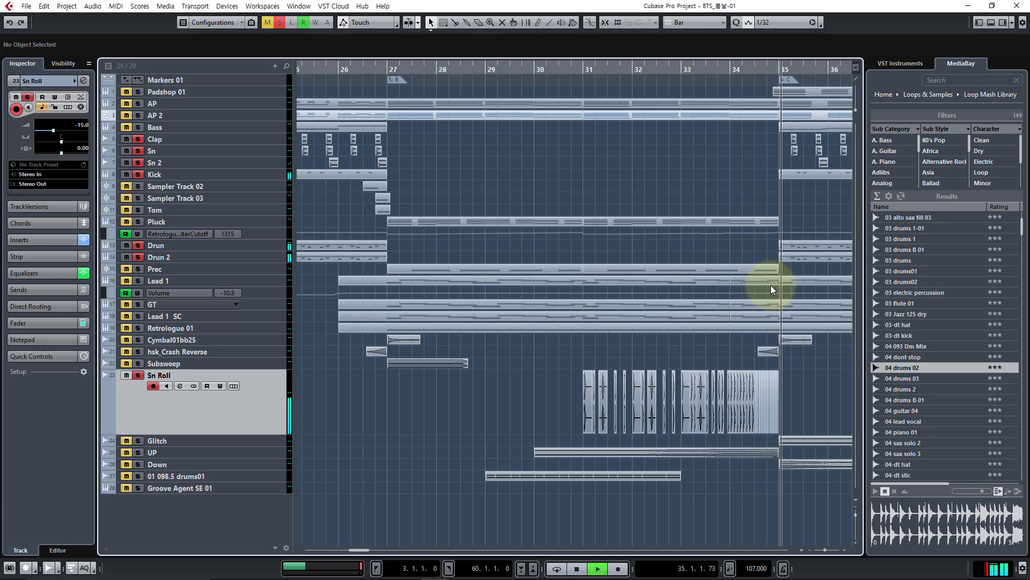
{"action": "key", "text": "space"}
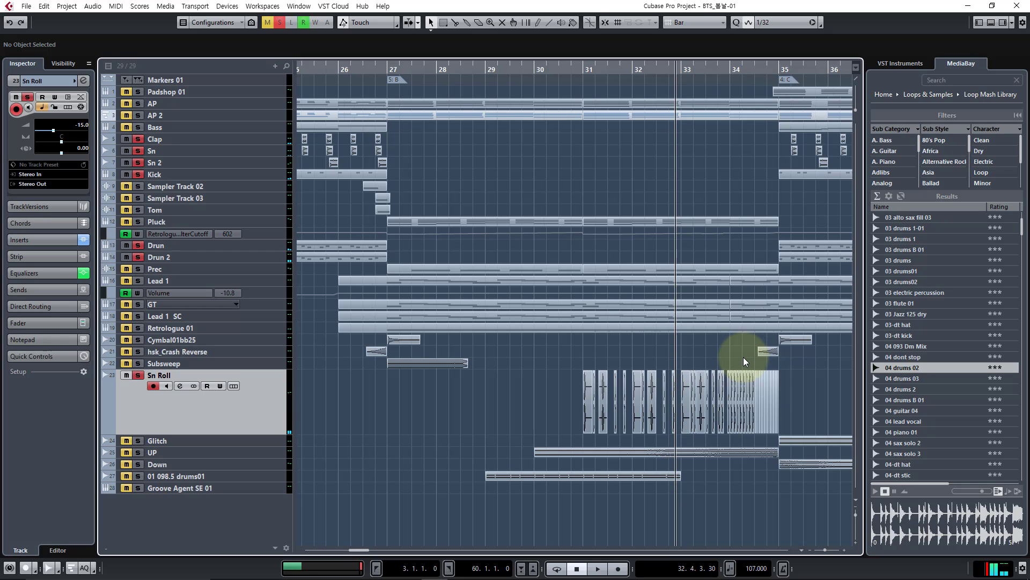
Select the closely spaced snare slices from 34.3.1 up to bar 35 for inspection, and clear the selection
{"action": "key", "text": "h"}
{"action": "key", "text": "h"}
{"action": "key", "text": "g"}
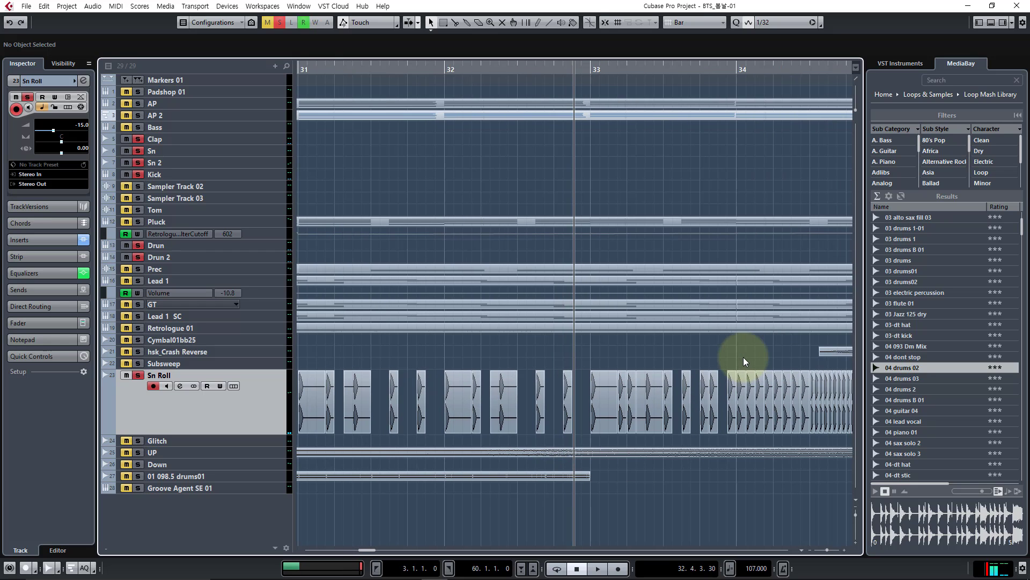
{"action": "scroll", "coordinate": [743, 354], "scroll_direction": "left", "scroll_amount": 2}
{"action": "scroll", "coordinate": [742, 353], "scroll_direction": "right", "scroll_amount": 5}
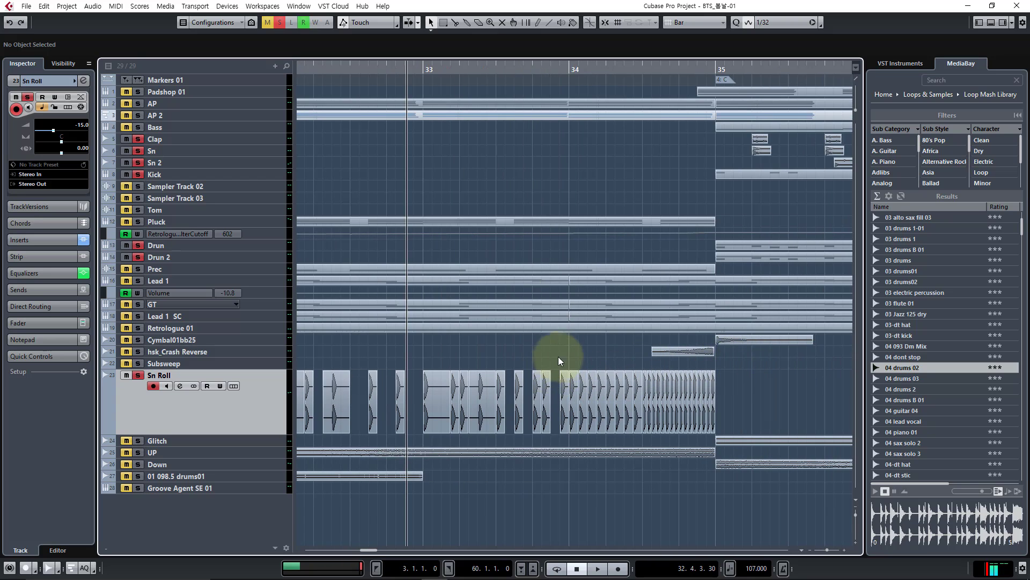
{"action": "left_click_drag", "start_coordinate": [614, 386], "coordinate": [645, 395]}
{"action": "left_click_drag", "start_coordinate": [750, 397], "coordinate": [645, 405]}
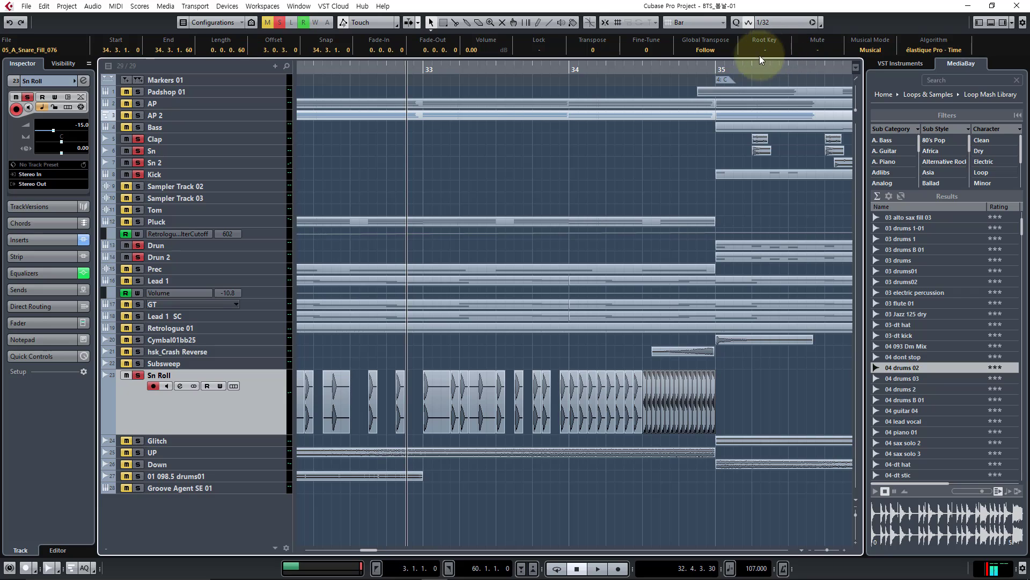
{"action": "left_click", "coordinate": [777, 429]}
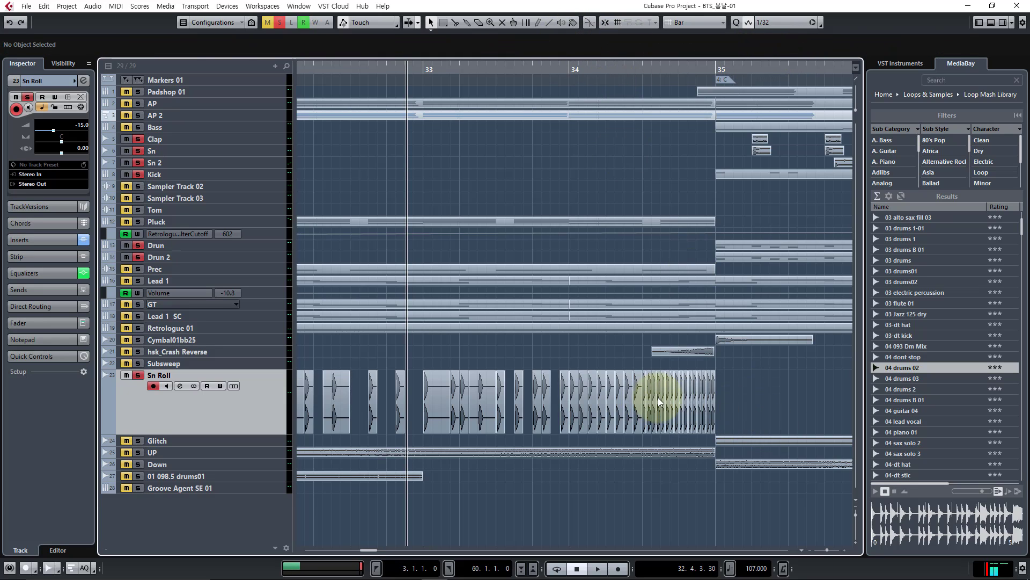
Select a single short snare slice at 34.3.2 and check the available quantize note values without changing the 1/32 setting
{"action": "left_click", "coordinate": [659, 403]}
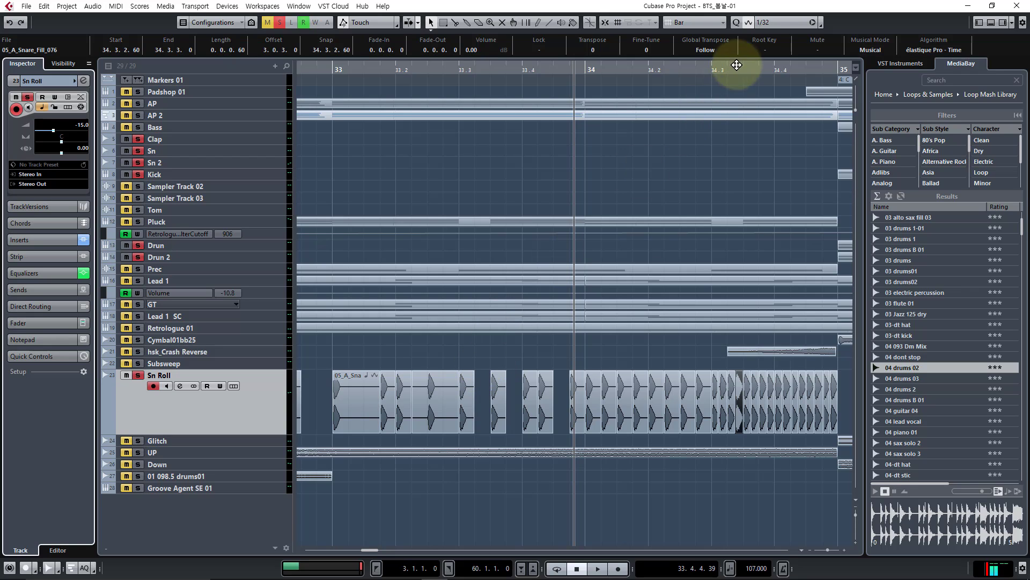
{"action": "left_click", "coordinate": [782, 24]}
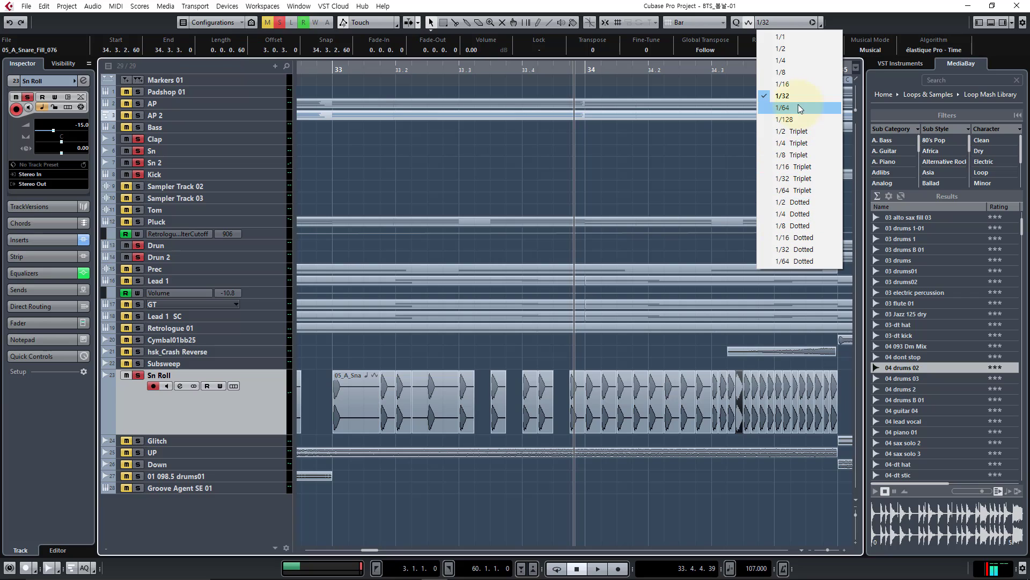
{"action": "left_click", "coordinate": [588, 349]}
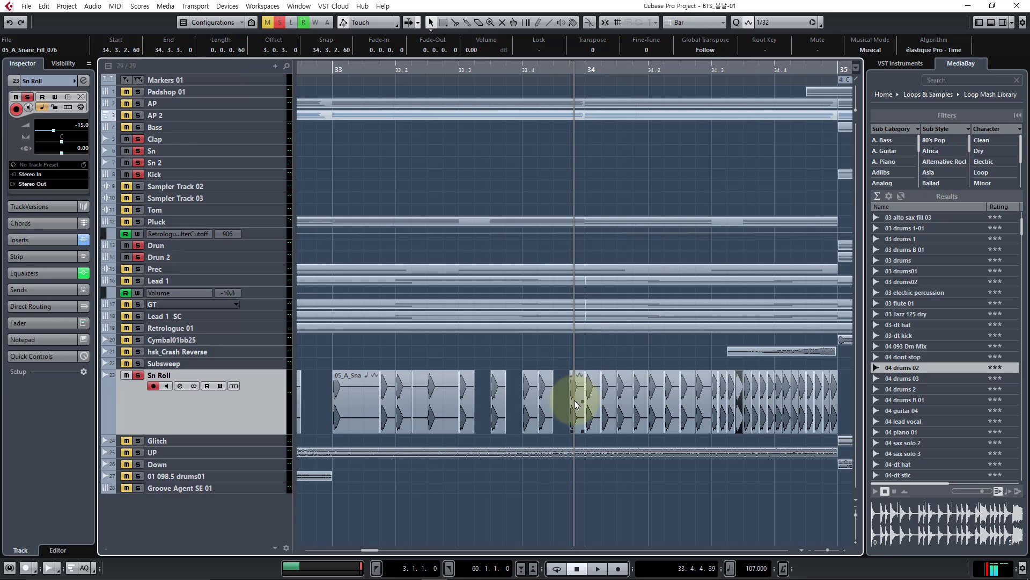
Select the snare slices at 34.1.2 and 34.4.1 in turn, playing the end of the roll after each selection
{"action": "left_click", "coordinate": [609, 403]}
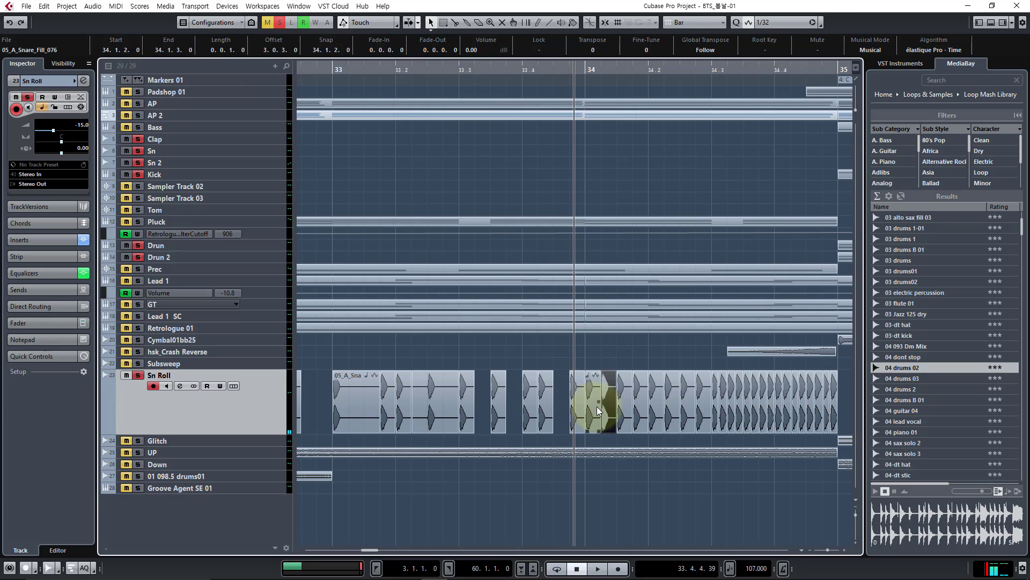
{"action": "key", "text": "space"}
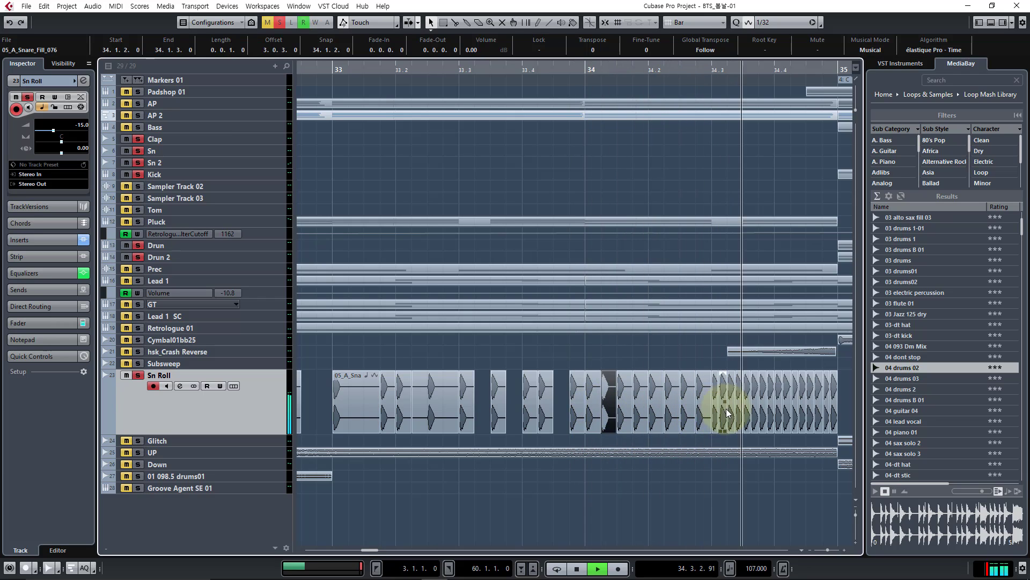
{"action": "key", "text": "space"}
{"action": "left_click", "coordinate": [779, 409]}
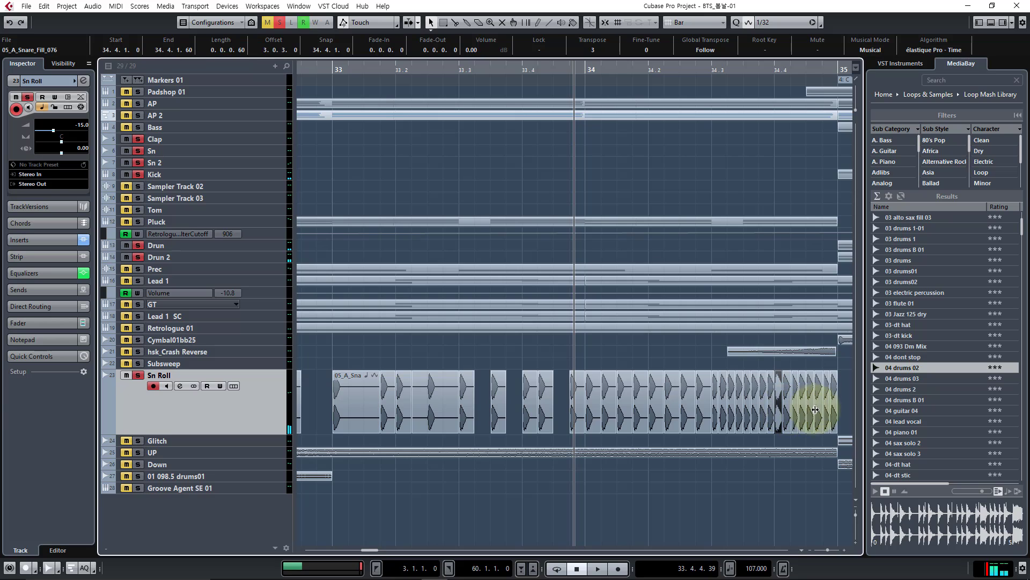
{"action": "key", "text": "space"}
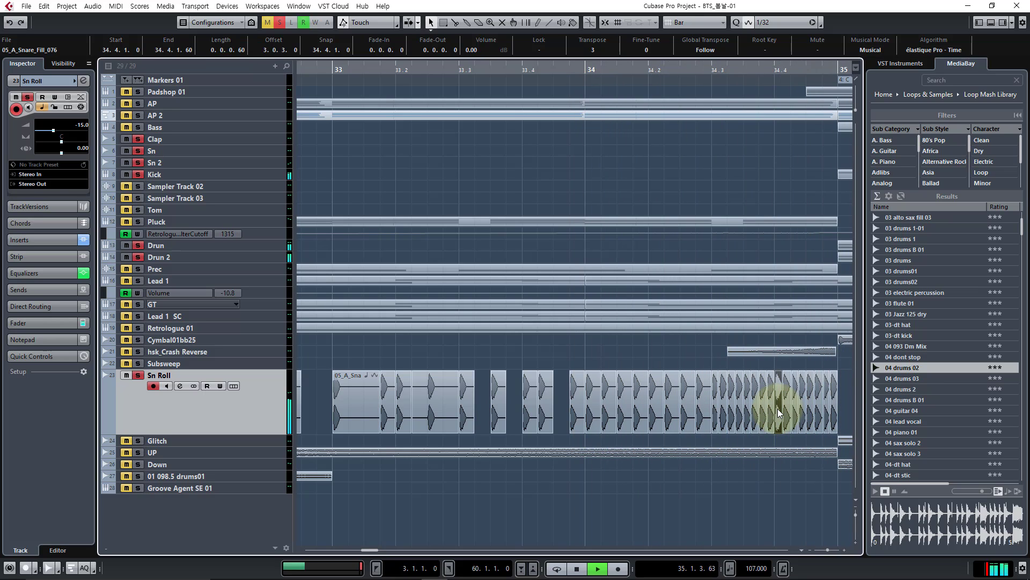
{"action": "key", "text": "space"}
Clear all track solos and play the full arrangement from just before the Intro at bar 3
{"action": "key", "text": "g"}
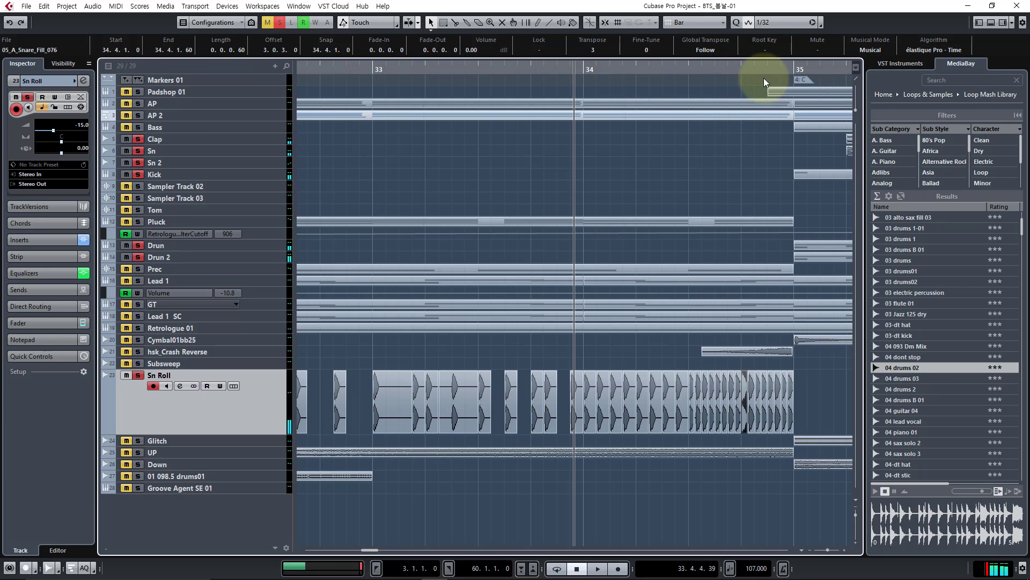
{"action": "key", "text": "g"}
{"action": "key", "text": "g"}
{"action": "key", "text": "g"}
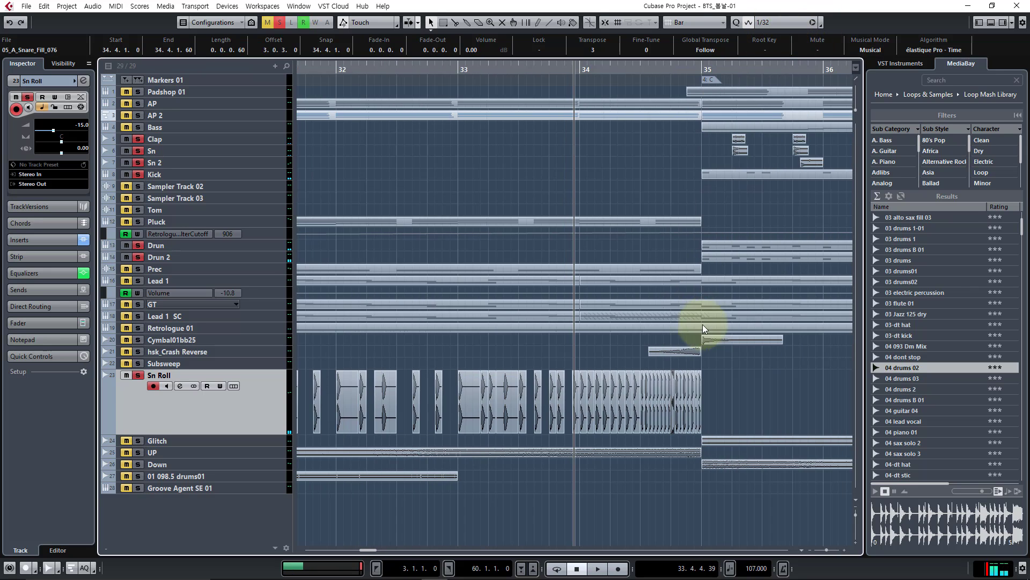
{"action": "key", "text": "g"}
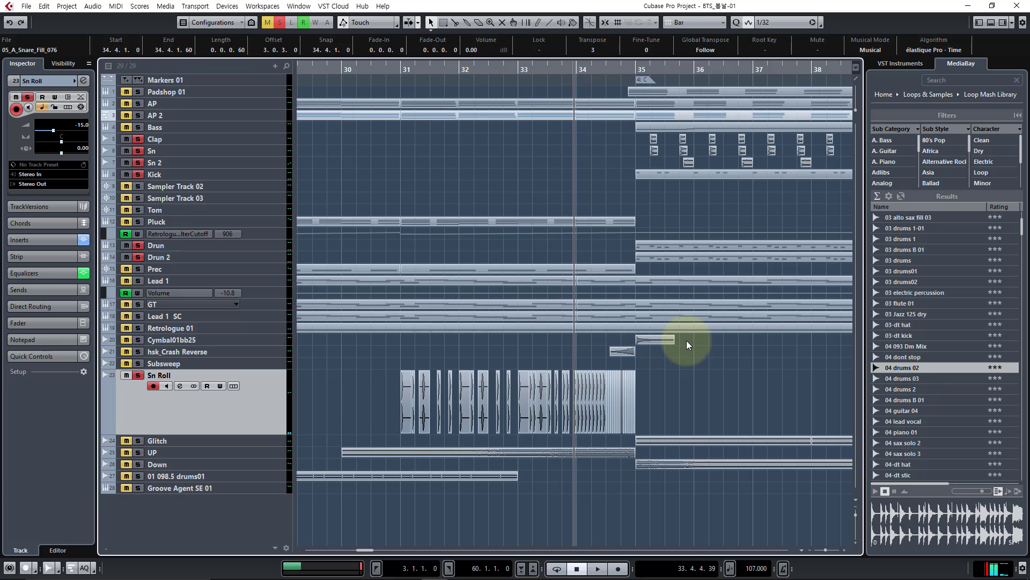
{"action": "key", "text": "g"}
{"action": "key", "text": "g"}
{"action": "key", "text": "g"}
{"action": "key", "text": "g"}
{"action": "key", "text": "g"}
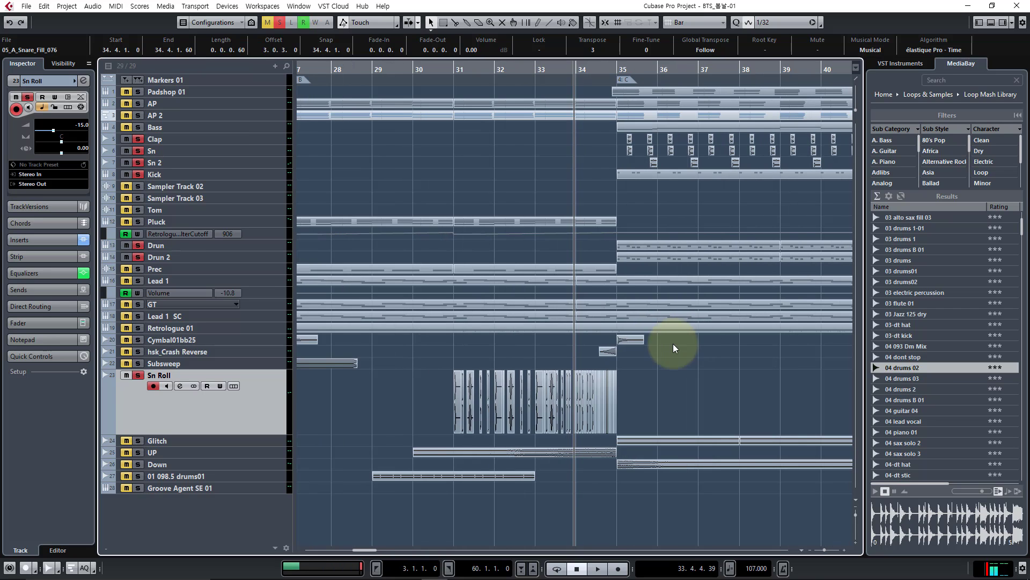
{"action": "key", "text": "g"}
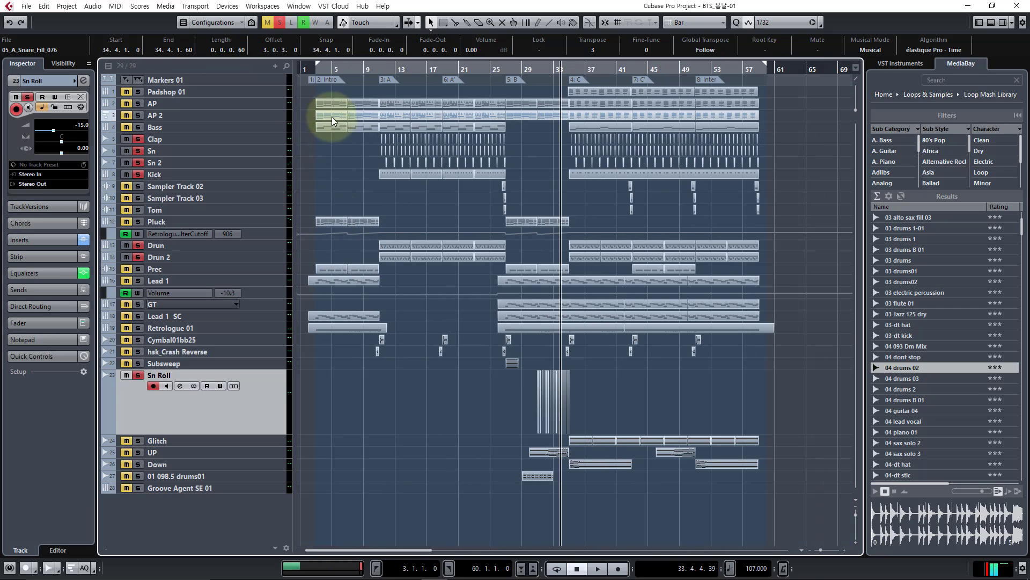
{"action": "left_click", "coordinate": [314, 70]}
{"action": "left_click", "coordinate": [280, 24]}
{"action": "key", "text": "space"}
{"action": "key", "text": "h"}
{"action": "key", "text": "h"}
{"action": "key", "text": "h"}
{"action": "key", "text": "h"}
{"action": "key", "text": "h"}
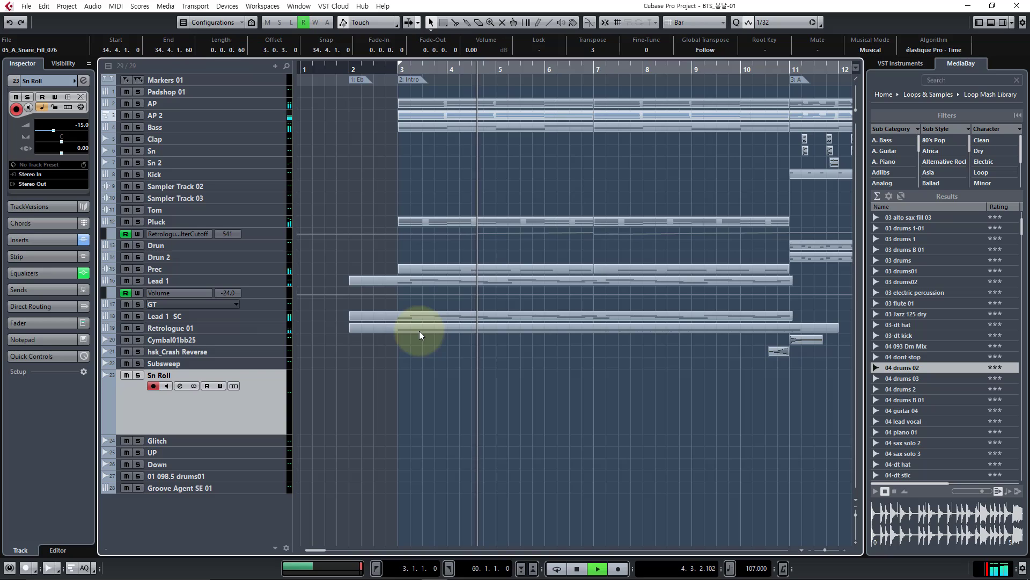
{"action": "key", "text": "space"}
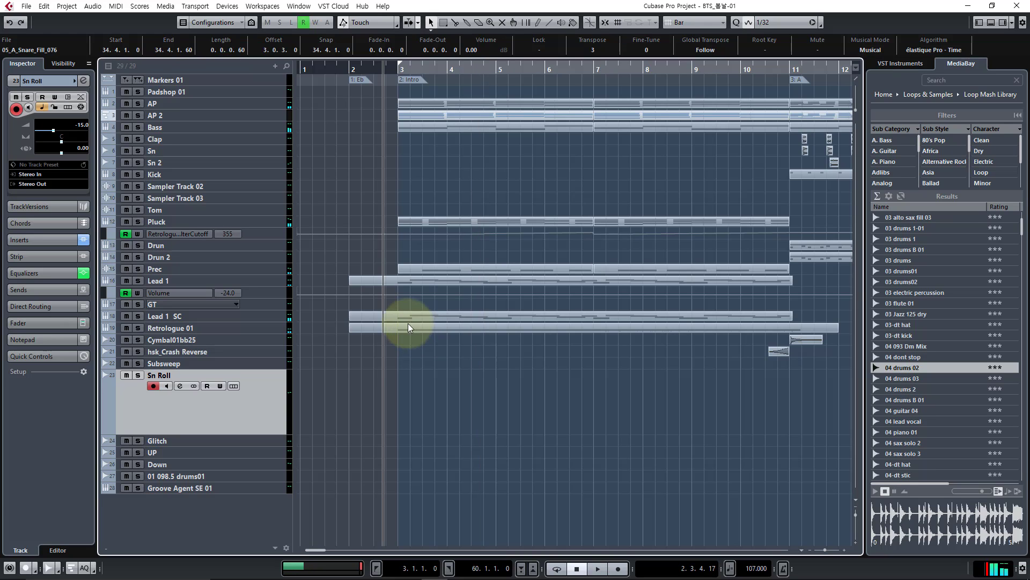
Increase the height of the Prec track and open its first MIDI part, starting at bar 3, for note editing
{"action": "left_click", "coordinate": [273, 273]}
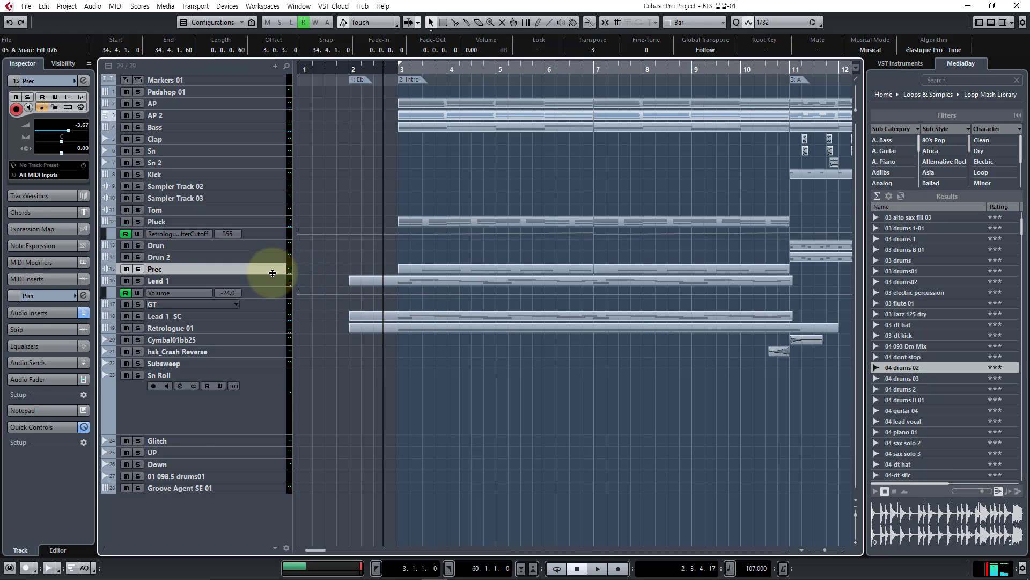
{"action": "left_click_drag", "start_coordinate": [273, 273], "coordinate": [273, 317]}
{"action": "left_click", "coordinate": [544, 310]}
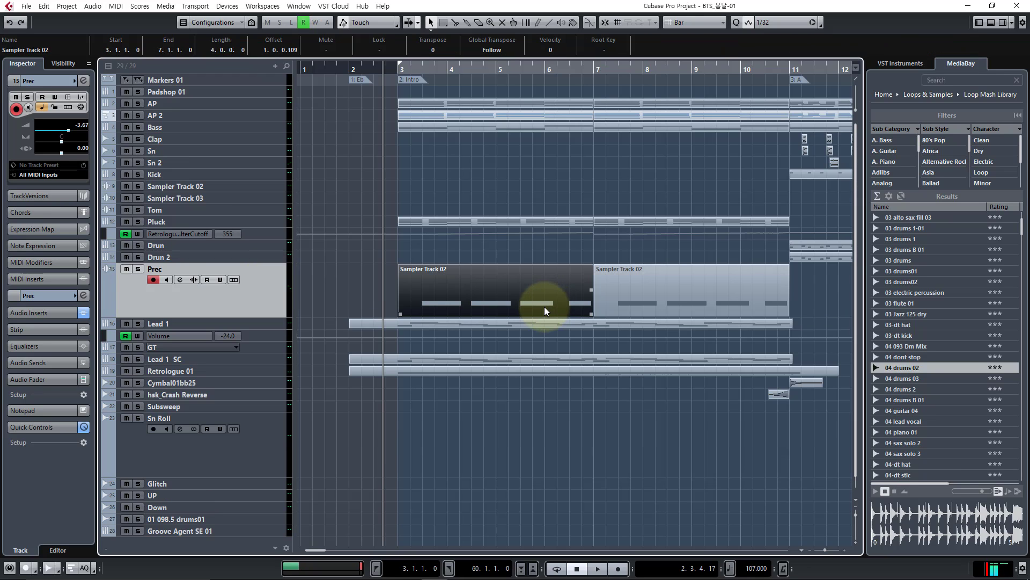
{"action": "double_click", "coordinate": [504, 304]}
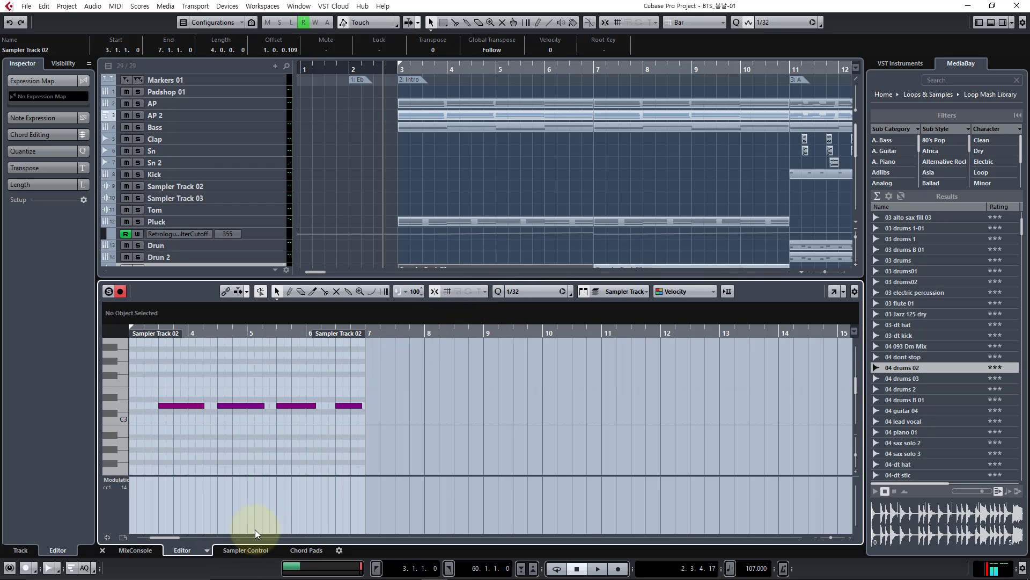
Examine the Prec track's sampler settings for the DDB2 Perc 12.wav sample and audition it at C3
{"action": "left_click", "coordinate": [253, 550]}
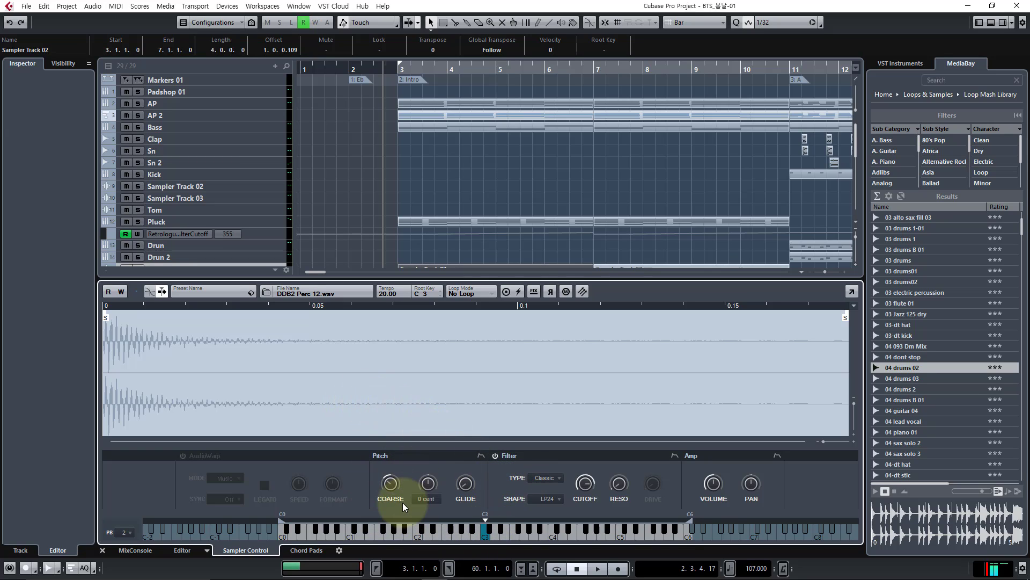
{"action": "mouse_move", "coordinate": [394, 503]}
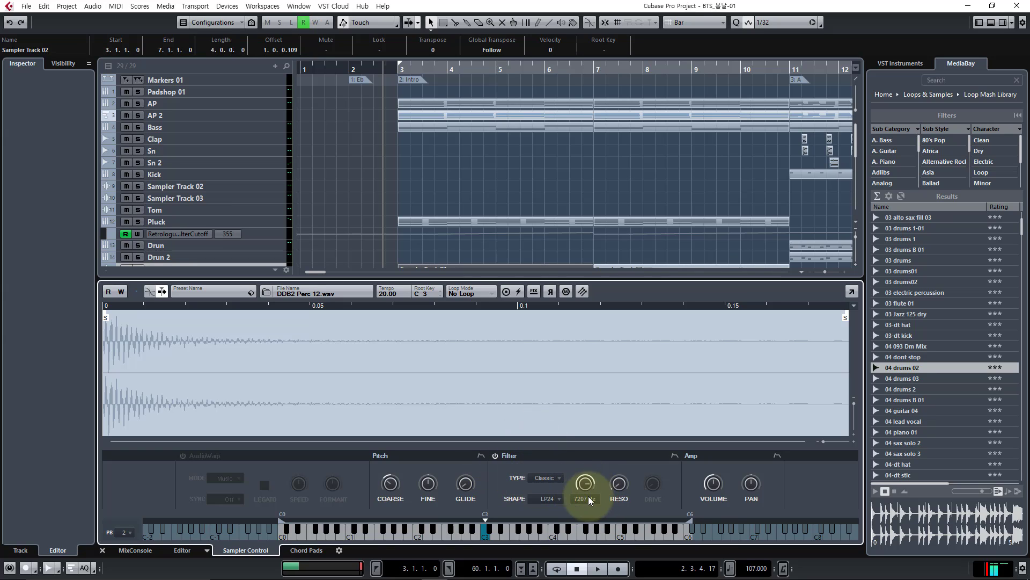
{"action": "left_click", "coordinate": [488, 533]}
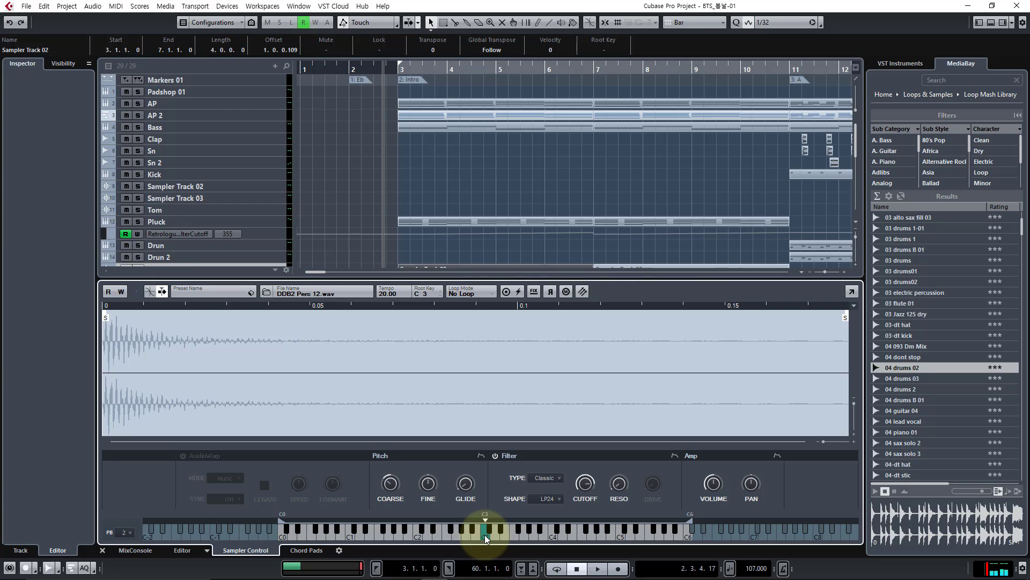
Close the lower editor zone and open the REVelation reverb insert from the Prec track's channel settings, moving its window clear for viewing
{"action": "key", "text": "ctrl+alt+b"}
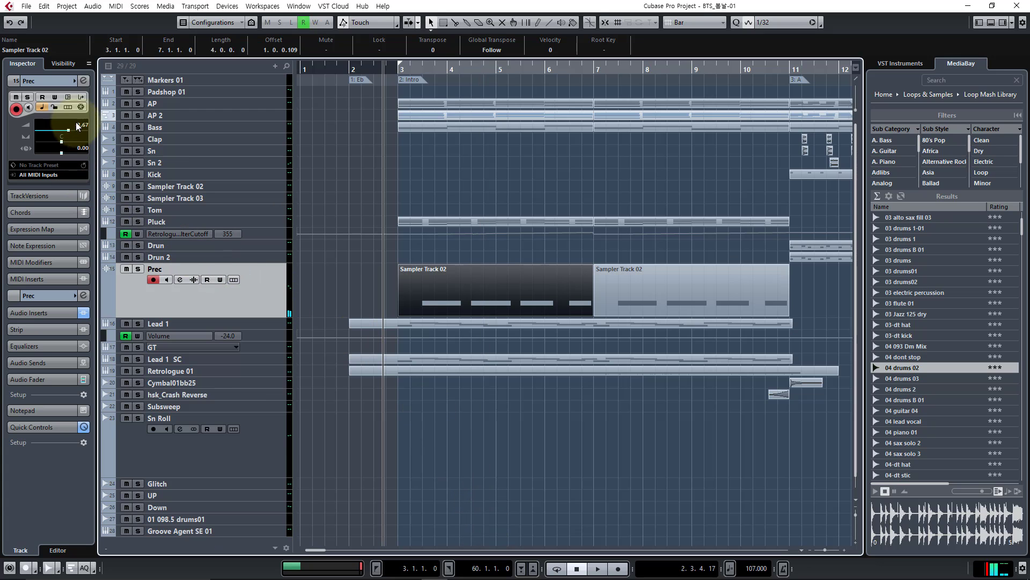
{"action": "left_click", "coordinate": [83, 80]}
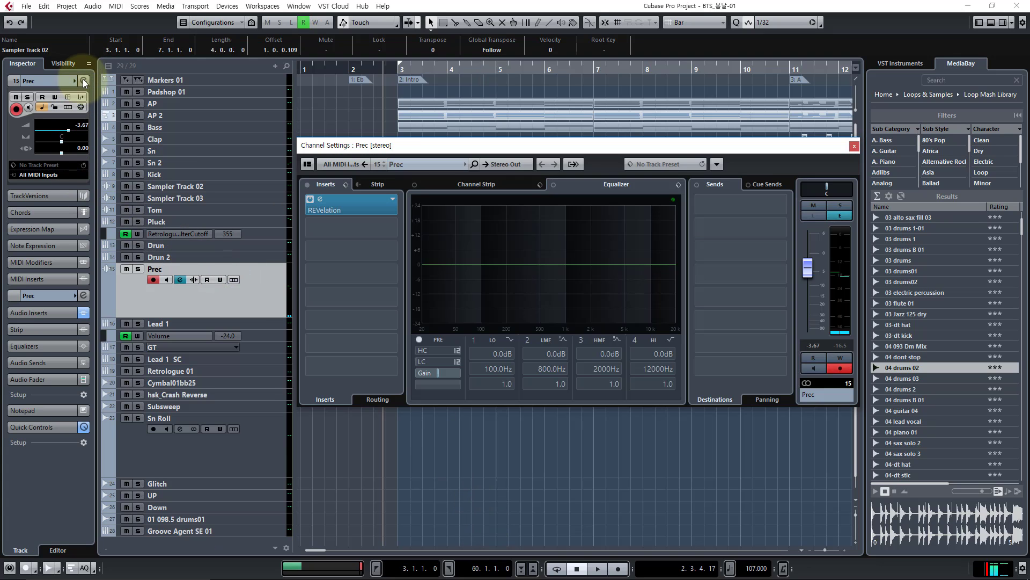
{"action": "left_click", "coordinate": [360, 205]}
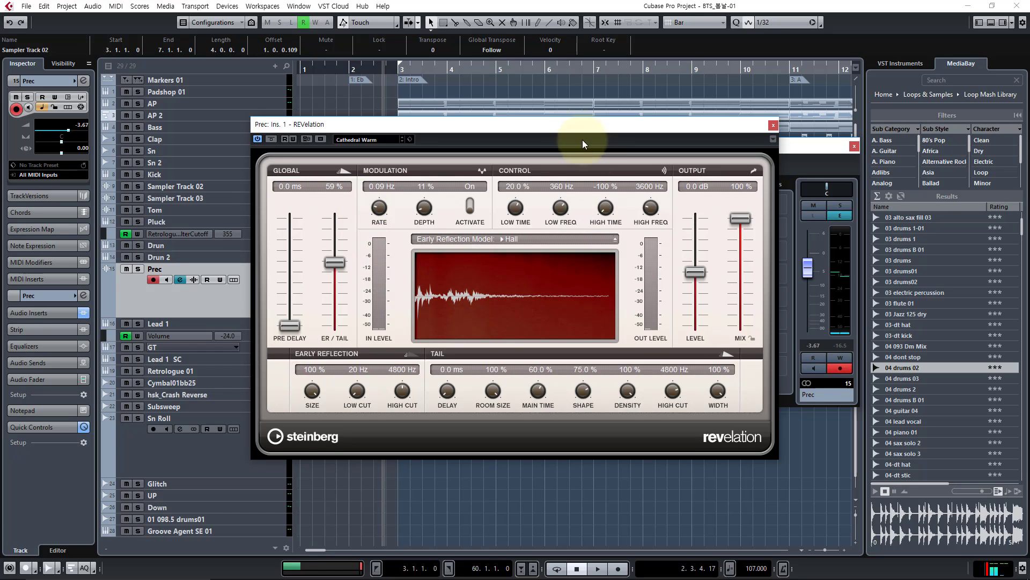
{"action": "left_click_drag", "start_coordinate": [563, 128], "coordinate": [594, 111]}
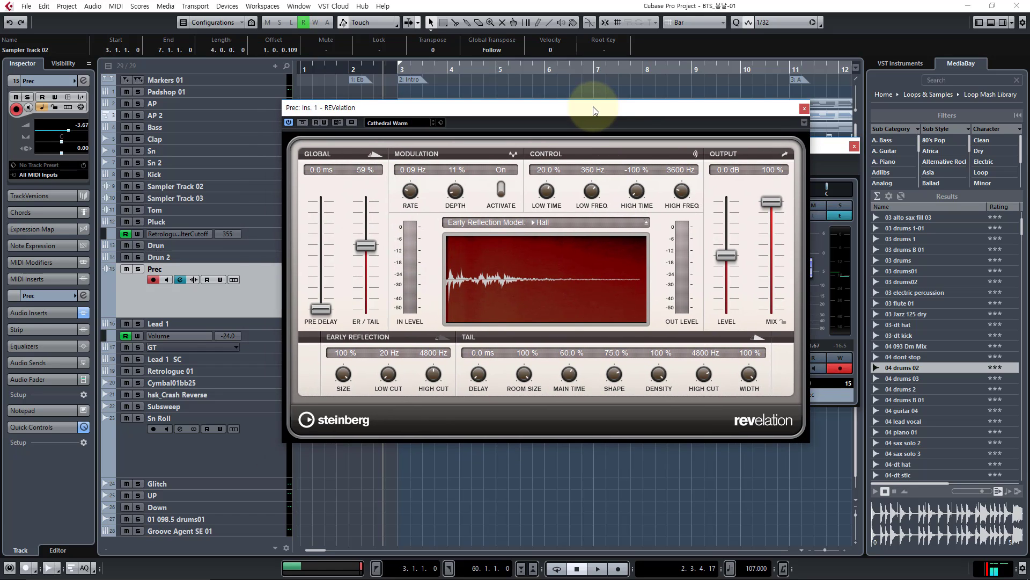